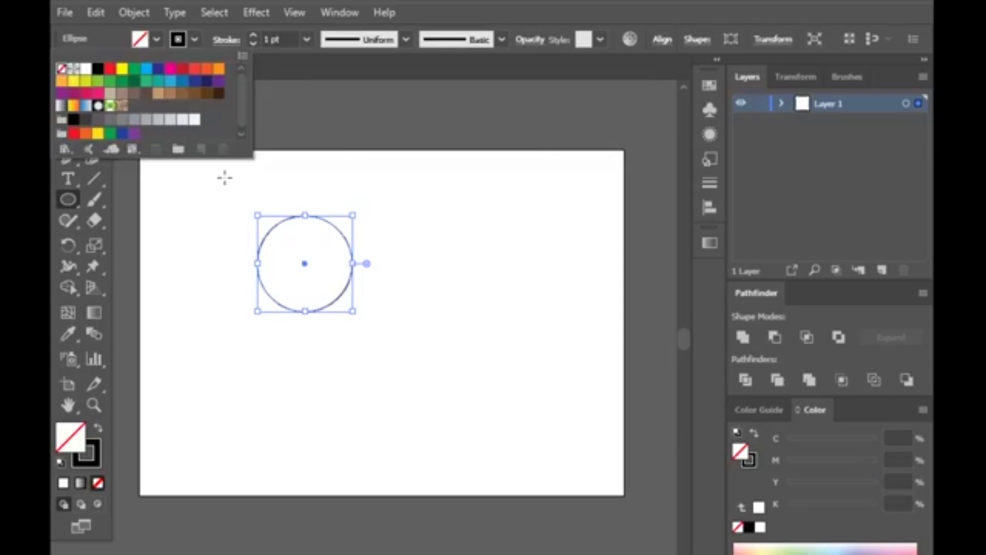
# - Copy the circle horizontally and draw a closed rectangle joining the top and bottom anchor points of the two circles
pyautogui.moveTo(296, 269); pyautogui.dragTo(461, 274)
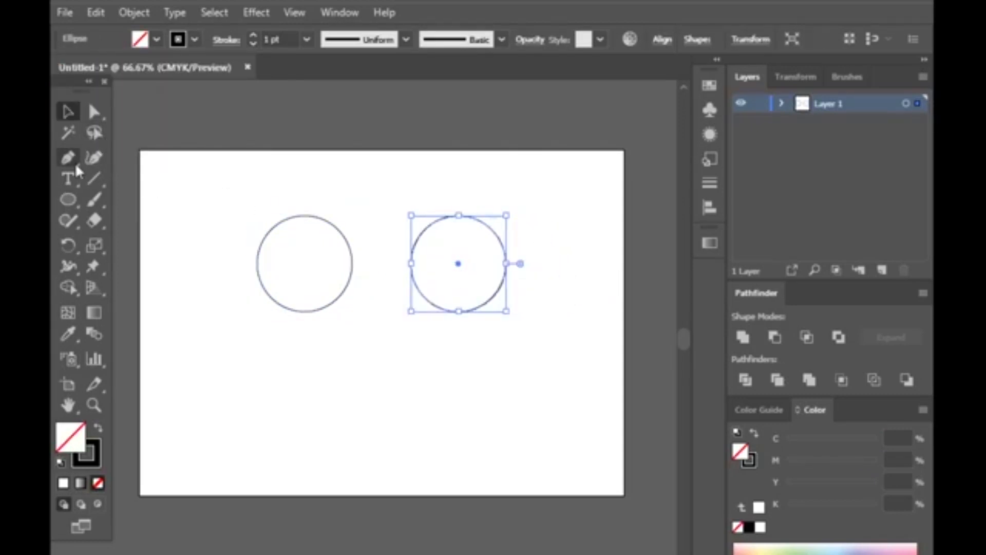
pyautogui.click(69, 159)
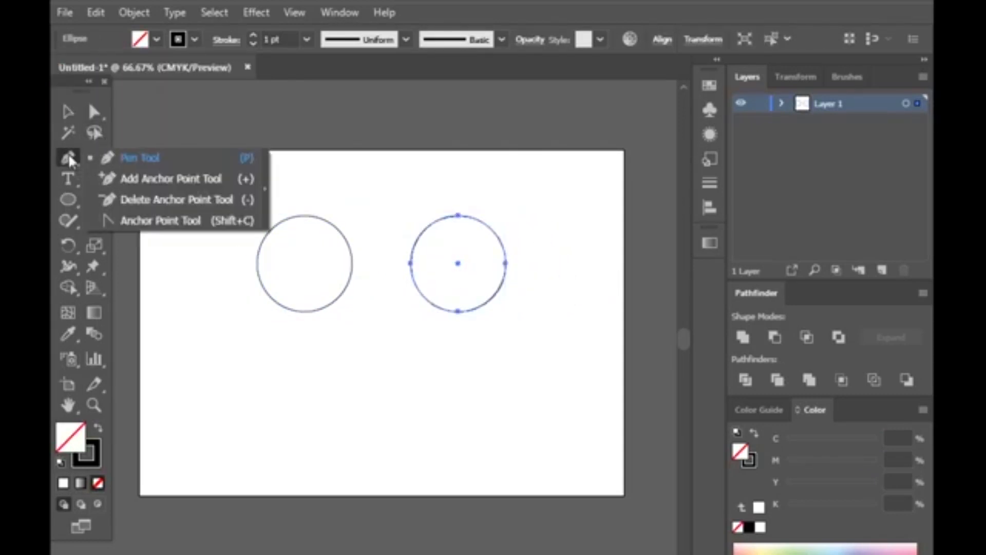
pyautogui.click(304, 216)
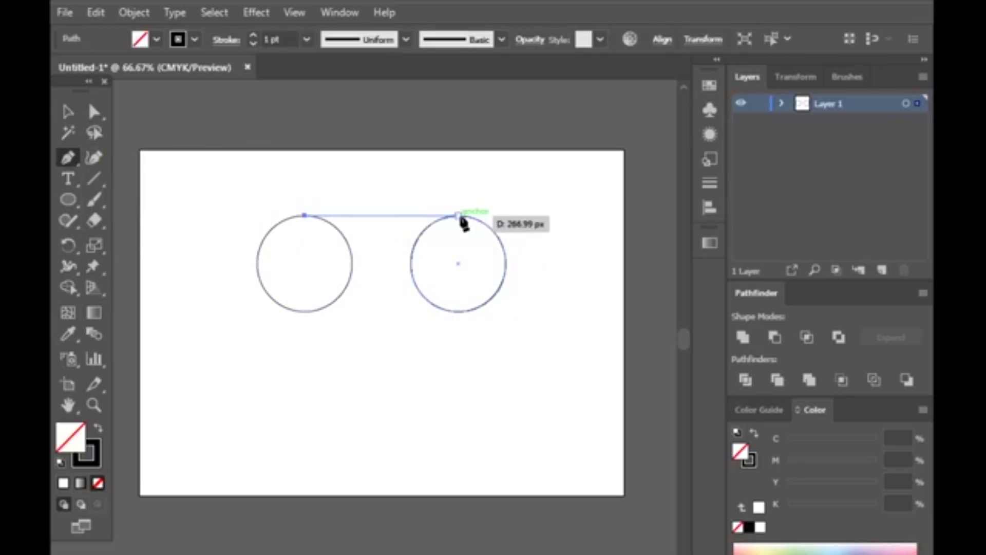
pyautogui.click(459, 216)
pyautogui.click(459, 311)
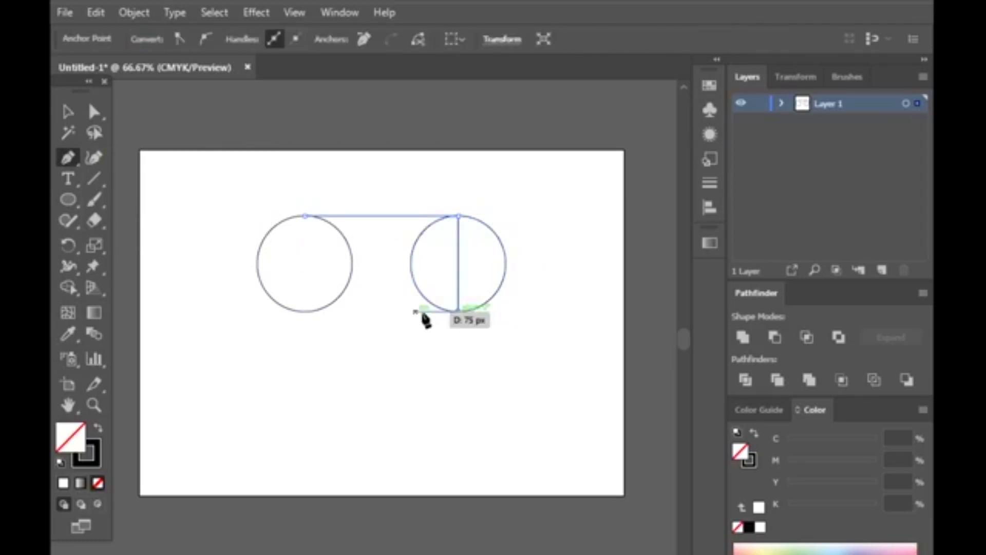
pyautogui.click(304, 311)
pyautogui.click(306, 216)
pyautogui.press('v')
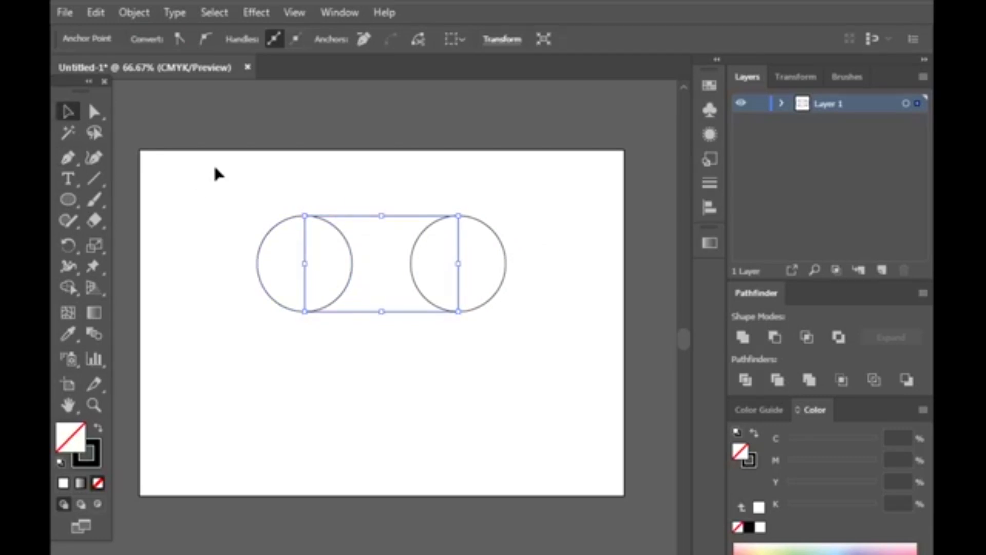
# - Swap the fill and stroke of all shapes and merge them into one solid black pill with Shape Builder
pyautogui.hotkey('ctrl', 'a')
pyautogui.click(98, 430)
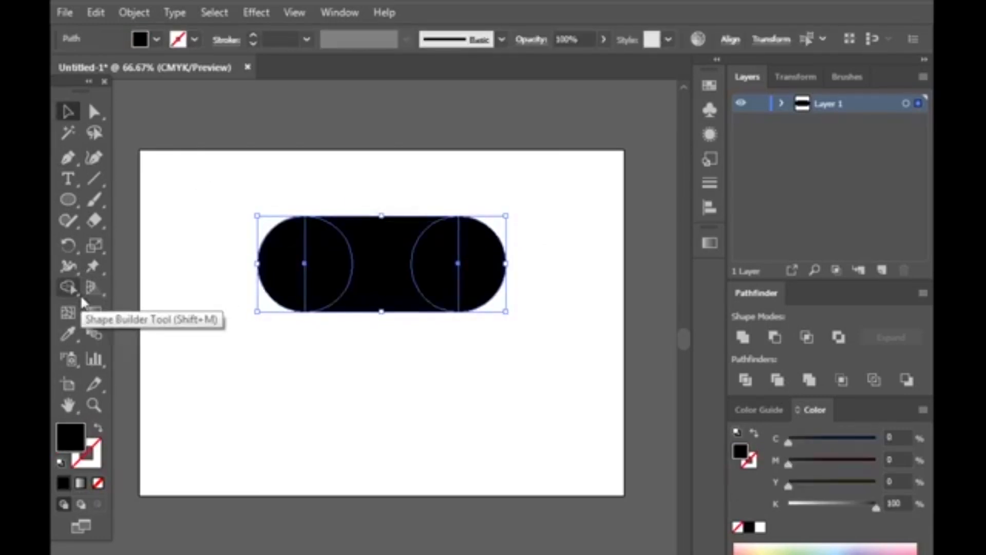
pyautogui.click(72, 290)
pyautogui.moveTo(290, 275); pyautogui.dragTo(482, 265)
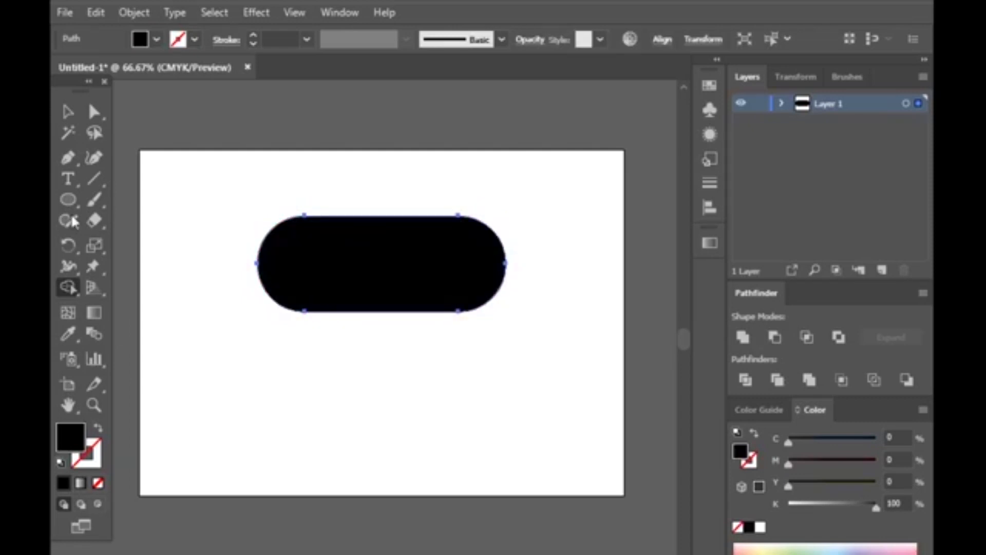
pyautogui.press('v')
# - Rotate the pill 45° and add a copy rotated 90° across it to form an X
pyautogui.moveTo(511, 320); pyautogui.dragTo(437, 391)
pyautogui.moveTo(403, 285); pyautogui.dragTo(409, 323)
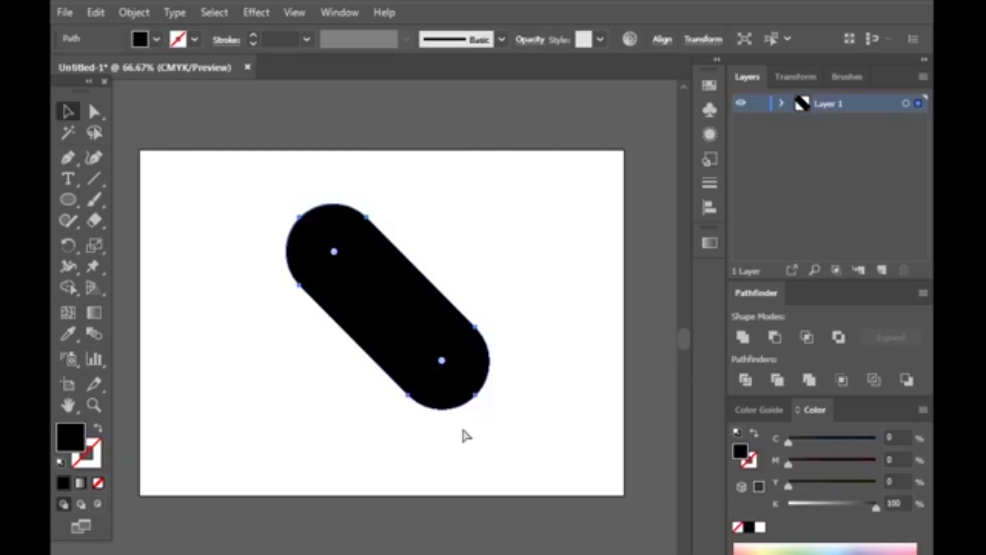
pyautogui.moveTo(443, 436); pyautogui.dragTo(252, 434)
pyautogui.click(252, 434)
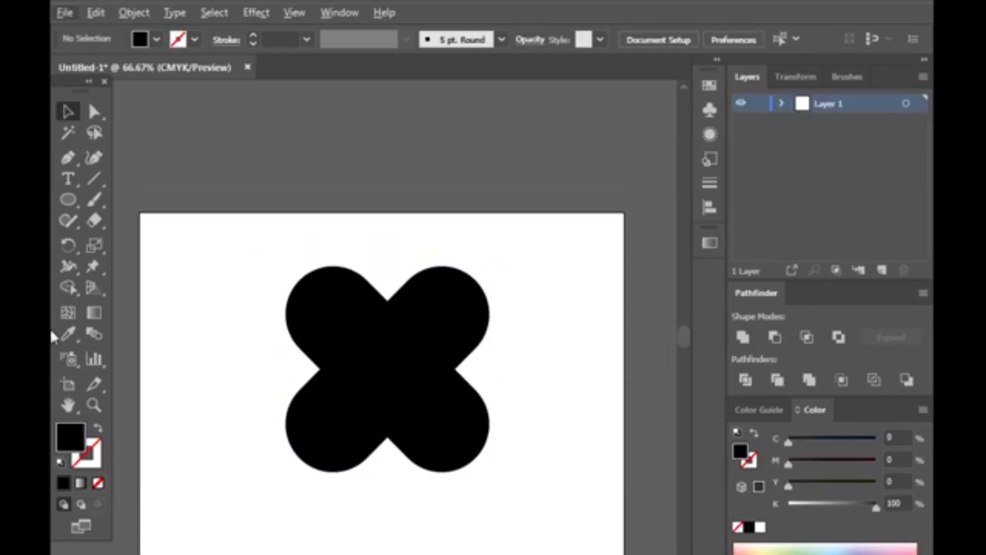
# - Draw a horizontal line above the crossed pills and give it a red stroke
pyautogui.press('\\')
pyautogui.moveTo(266, 257); pyautogui.dragTo(551, 256)
pyautogui.click(156, 39)
pyautogui.click(110, 69)
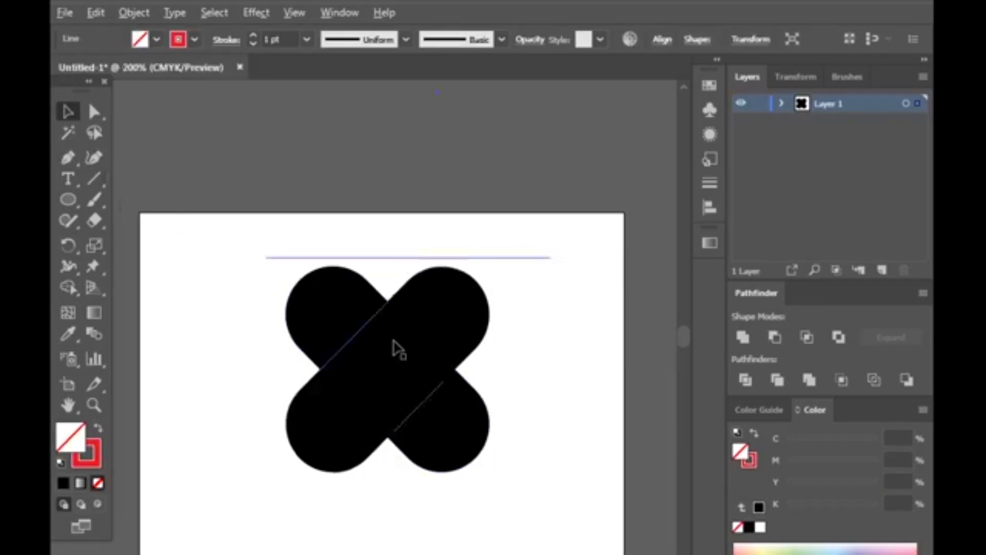
# - Shift the crossed pills so their upper ends touch the red line in a heart shape, and delete the line
pyautogui.hotkey('ctrl', '=')
pyautogui.hotkey('ctrl', '=')
pyautogui.moveTo(483, 339); pyautogui.dragTo(472, 325)
pyautogui.moveTo(295, 276); pyautogui.dragTo(334, 321)
pyautogui.moveTo(634, 379); pyautogui.dragTo(267, 292)
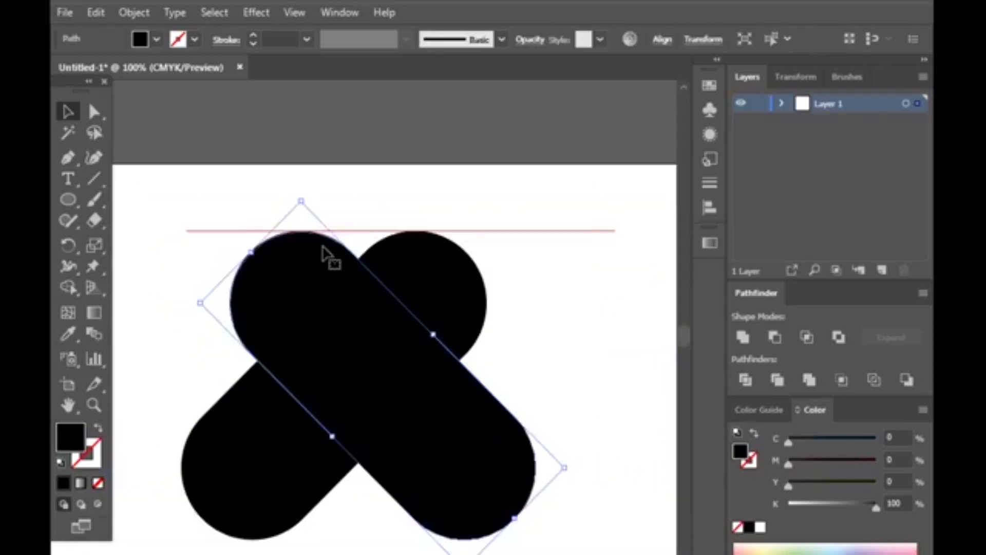
pyautogui.click(560, 257)
pyautogui.click(565, 233)
pyautogui.press('Delete')
# - Select both pills and merge their upper lobes and overlap into one heart with Shape Builder
pyautogui.moveTo(174, 224); pyautogui.dragTo(511, 396)
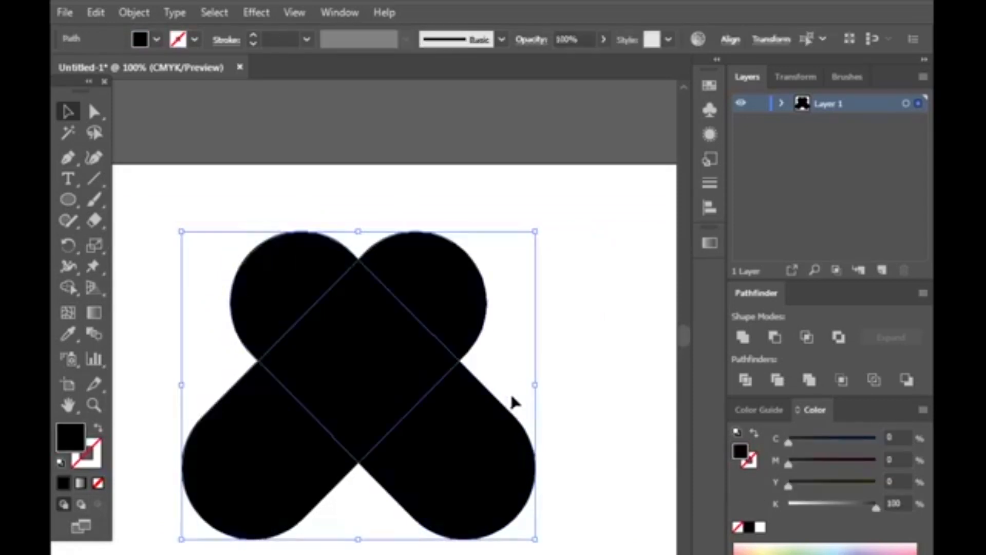
pyautogui.click(62, 288)
pyautogui.moveTo(301, 288); pyautogui.dragTo(443, 289)
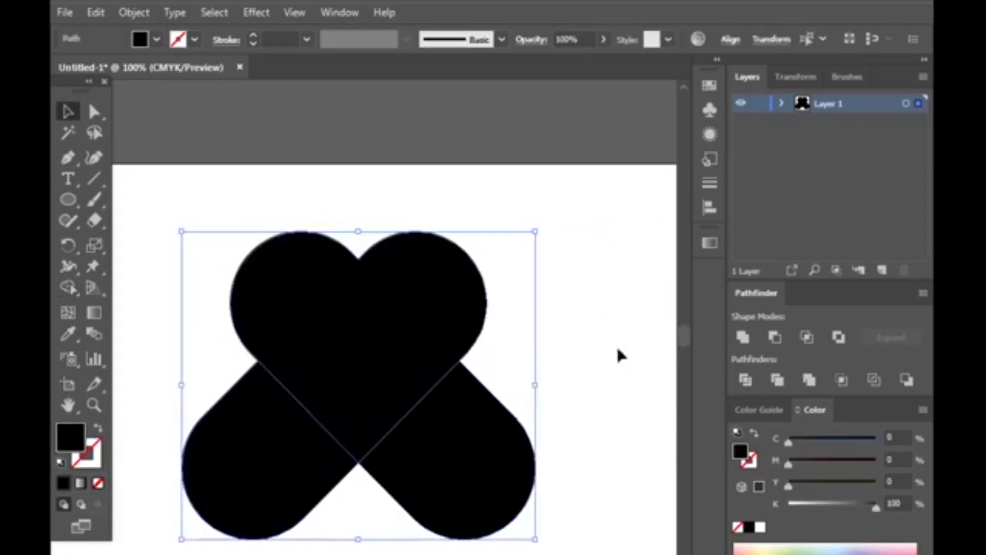
pyautogui.click(618, 349)
# - Place a copy of the lower-right rounded piece beside the artwork and rotate it 45° so its flat edge is on top
pyautogui.click(506, 417)
pyautogui.scroll(-2, 205, 478)
pyautogui.moveTo(329, 471); pyautogui.dragTo(419, 420)
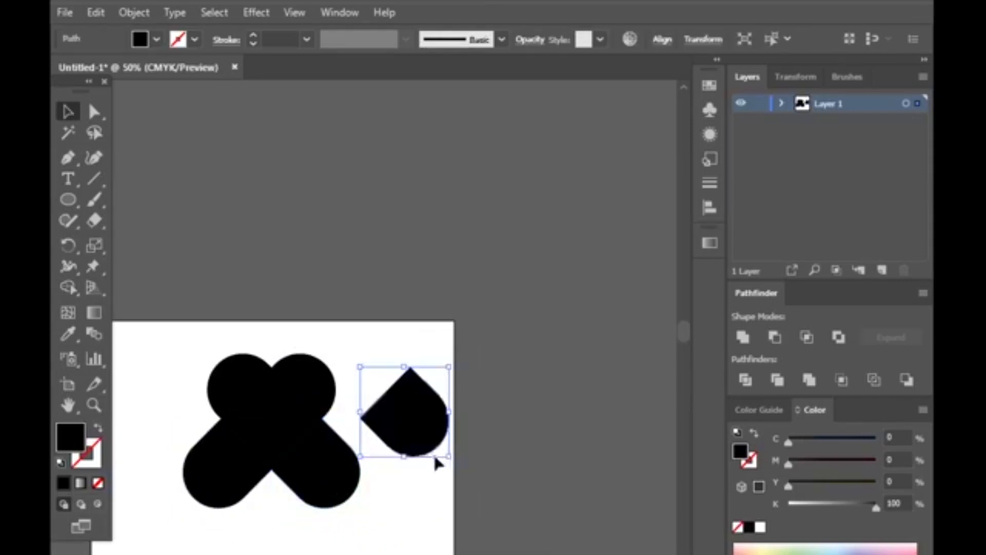
pyautogui.moveTo(445, 455); pyautogui.dragTo(424, 511)
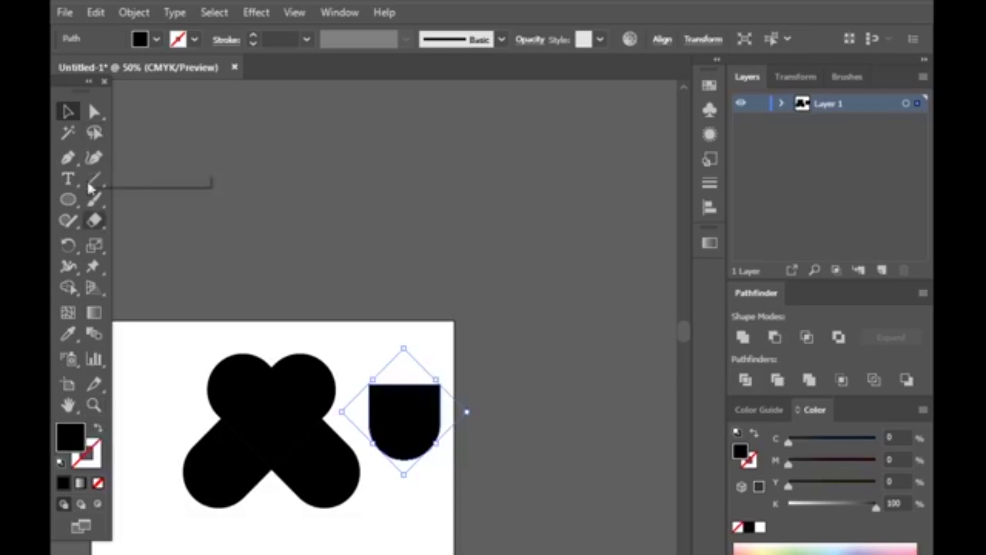
# - Swap the copy's fill and stroke, and split it into a grid of 1 row and 4 columns with a 0 px gutter
pyautogui.click(97, 428)
pyautogui.scroll(2, 440, 434)
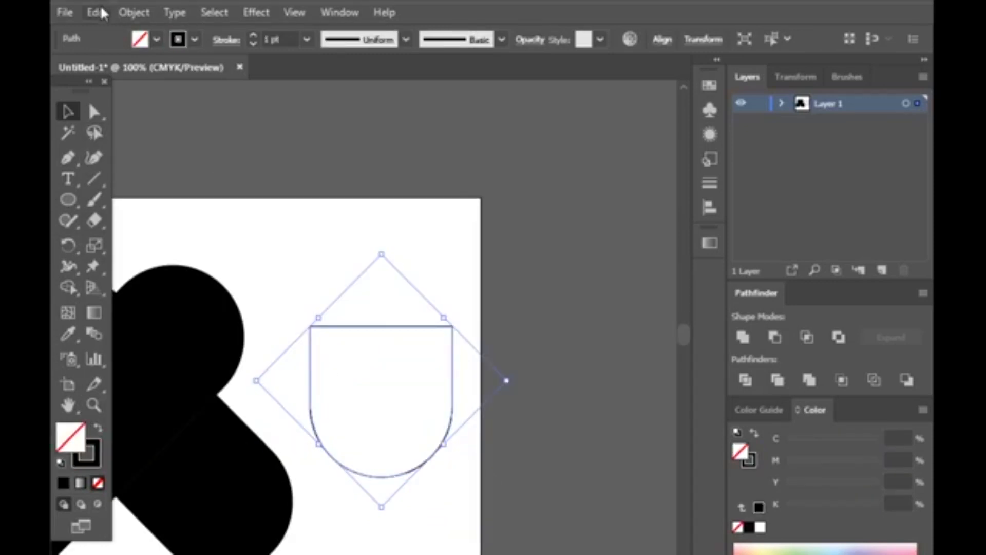
pyautogui.click(129, 13)
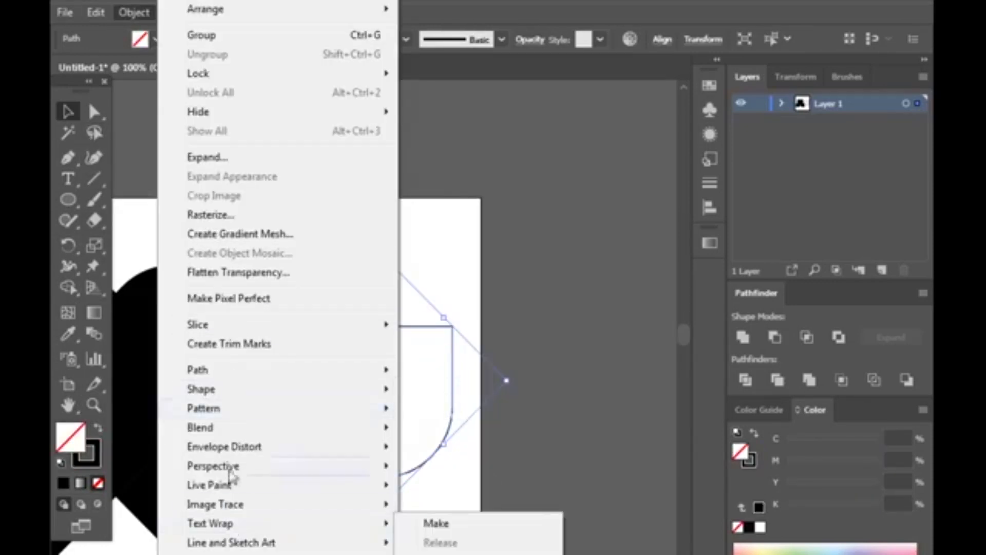
pyautogui.moveTo(231, 370)
pyautogui.click(463, 554)
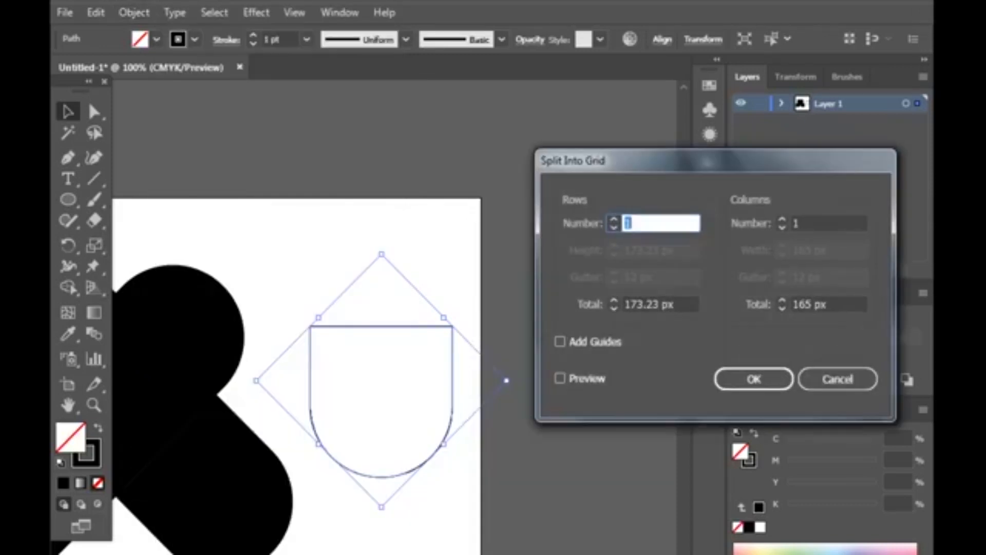
pyautogui.click(559, 378)
pyautogui.click(782, 219)
pyautogui.click(782, 219)
pyautogui.click(782, 219)
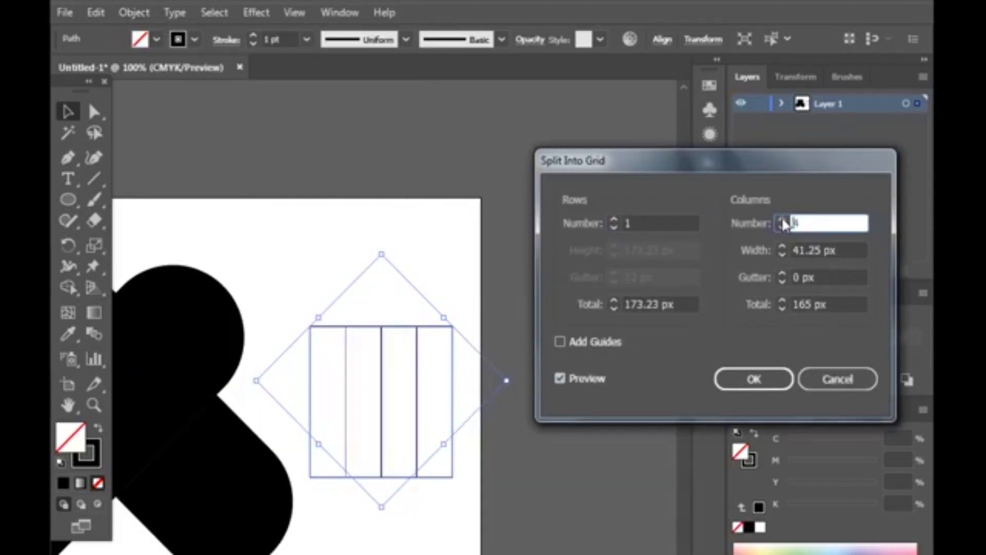
pyautogui.click(753, 379)
pyautogui.click(398, 336)
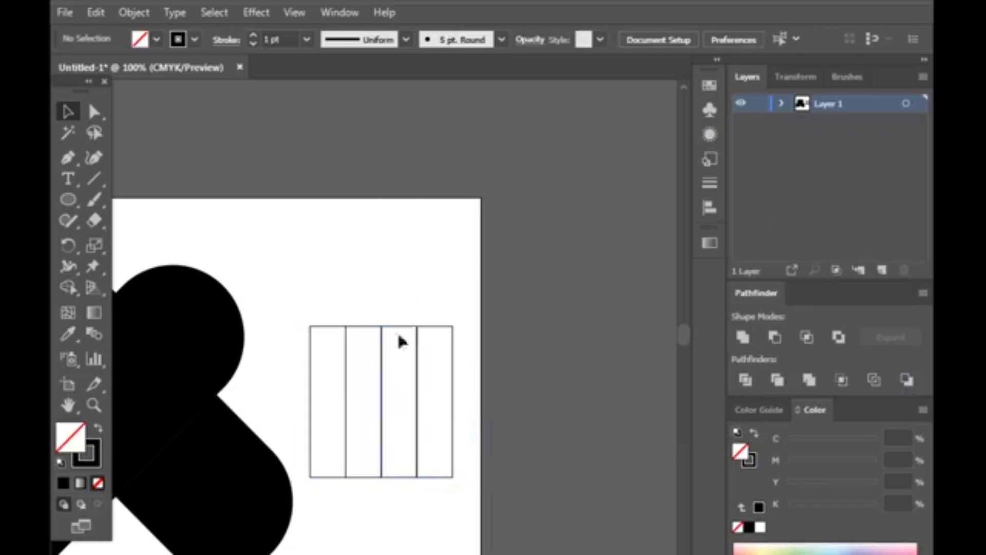
# - Swap fill and stroke on the lower-right rounded piece and the heart so both are black outlines
pyautogui.scroll(2, 371, 471)
pyautogui.scroll(-2, 374, 480)
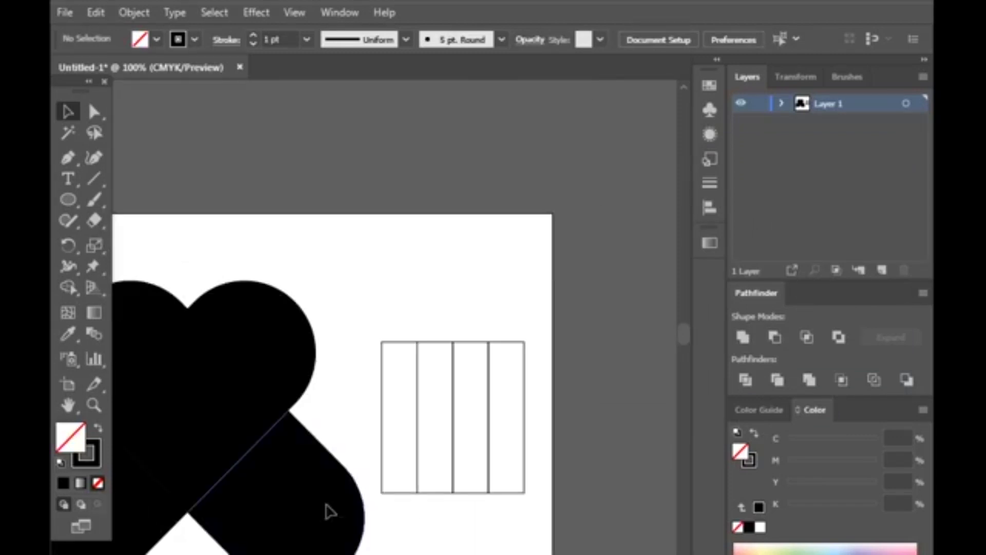
pyautogui.click(326, 511)
pyautogui.click(214, 347)
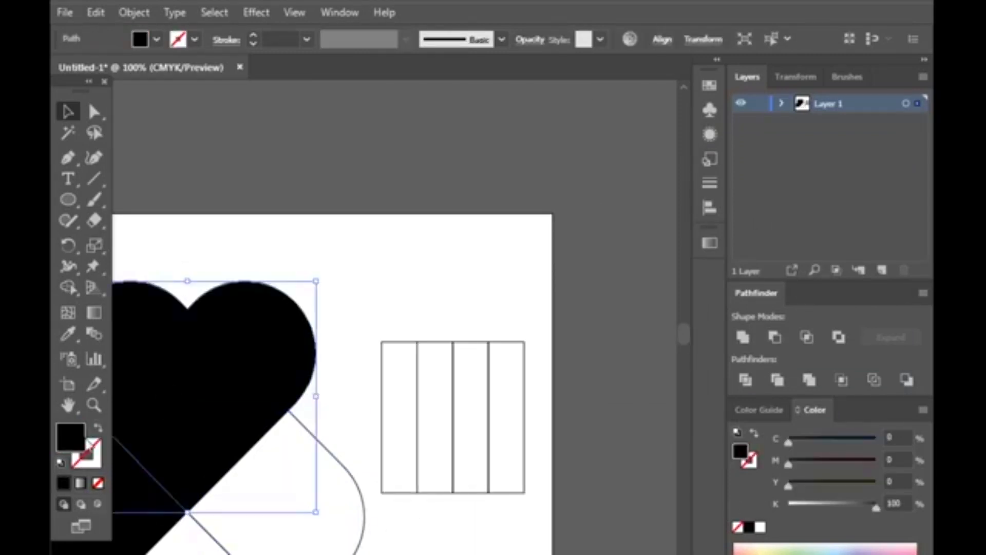
pyautogui.click(97, 428)
pyautogui.click(350, 411)
pyautogui.click(454, 443)
pyautogui.click(525, 512)
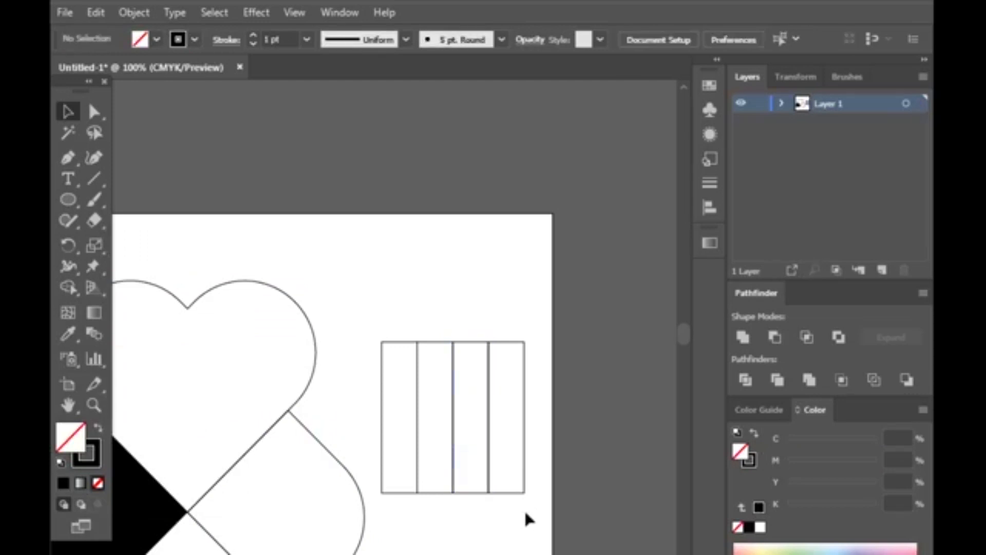
# - Group the four columns, rotate the group 45°, and place it across the heart and the lower-right rounded piece
pyautogui.moveTo(526, 514); pyautogui.dragTo(415, 495)
pyautogui.hotkey('ctrl', 'g')
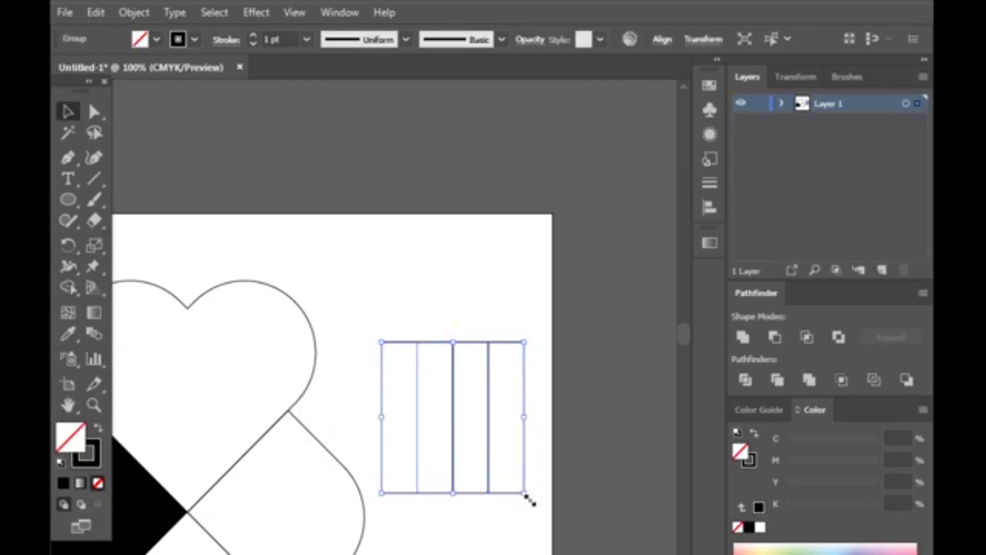
pyautogui.moveTo(527, 502); pyautogui.dragTo(568, 454)
pyautogui.moveTo(483, 399); pyautogui.dragTo(253, 433)
pyautogui.click(329, 383)
# - Shorten the four-column group from its lower-right end so less of it covers the rounded piece
pyautogui.hotkey('ctrl', '-')
pyautogui.hotkey('ctrl', '-')
pyautogui.scroll(4, 401, 450)
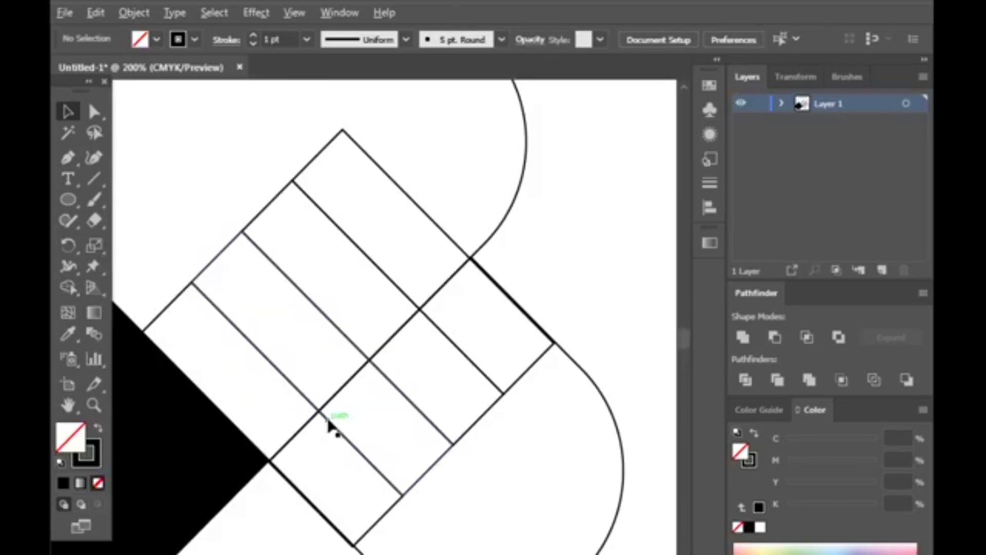
pyautogui.click(451, 445)
pyautogui.moveTo(451, 446); pyautogui.dragTo(416, 413)
pyautogui.click(548, 288)
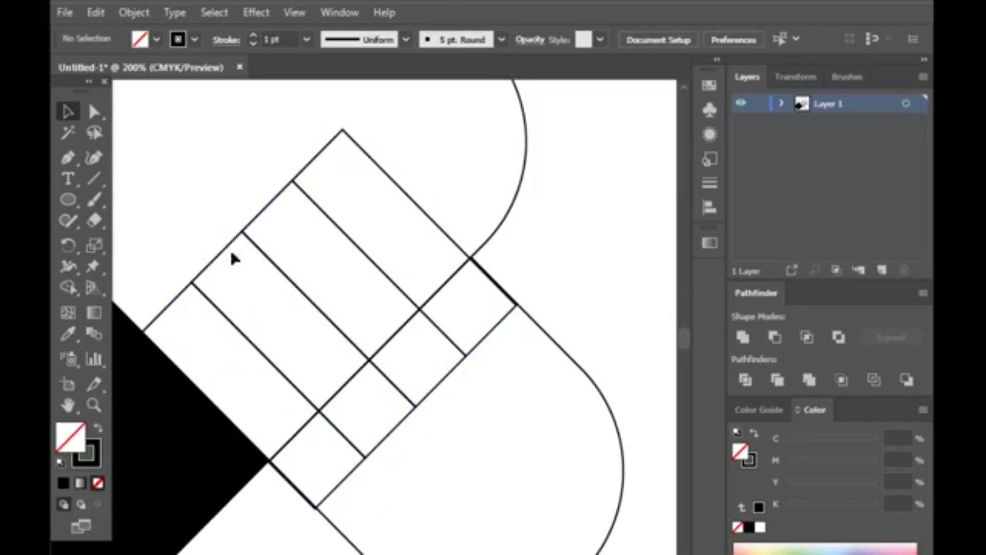
# - Shorten the four-column group from its upper-left end, inside the heart
pyautogui.scroll(-2, 353, 242)
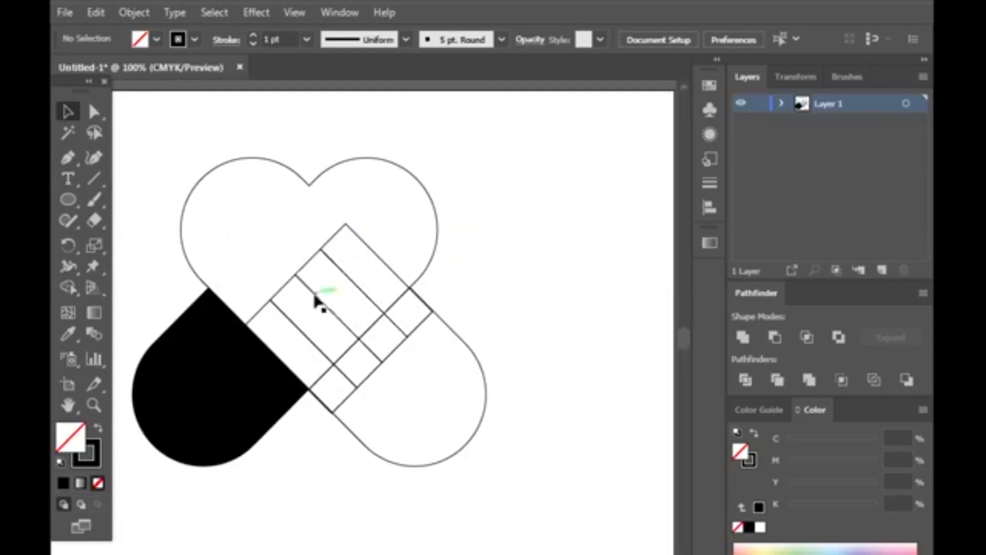
pyautogui.scroll(1, 293, 305)
pyautogui.click(340, 262)
pyautogui.moveTo(306, 261); pyautogui.dragTo(321, 271)
pyautogui.click(539, 231)
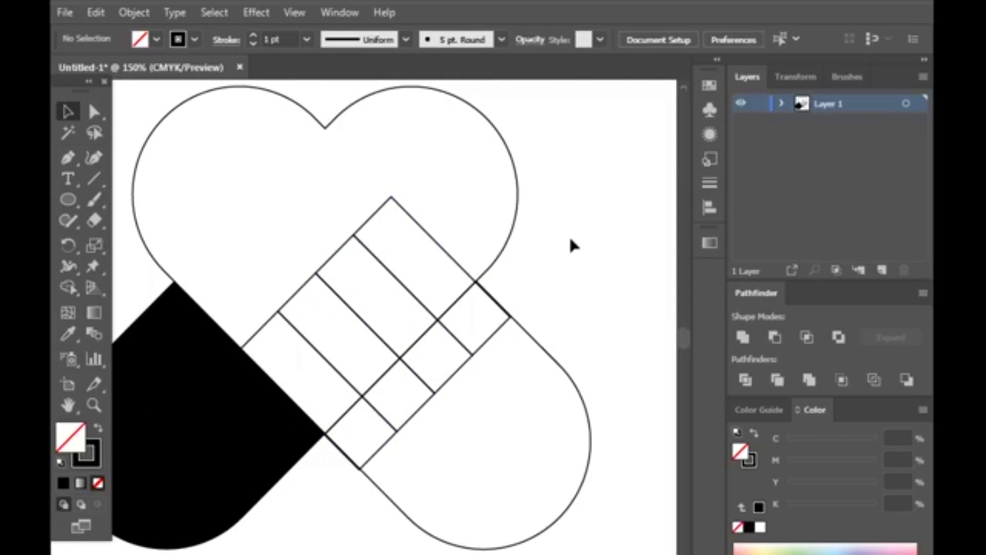
# - Swap the fill and stroke of the black lower-left rounded piece to turn it into an outline
pyautogui.scroll(-2, 562, 235)
pyautogui.click(429, 341)
pyautogui.scroll(1, 429, 341)
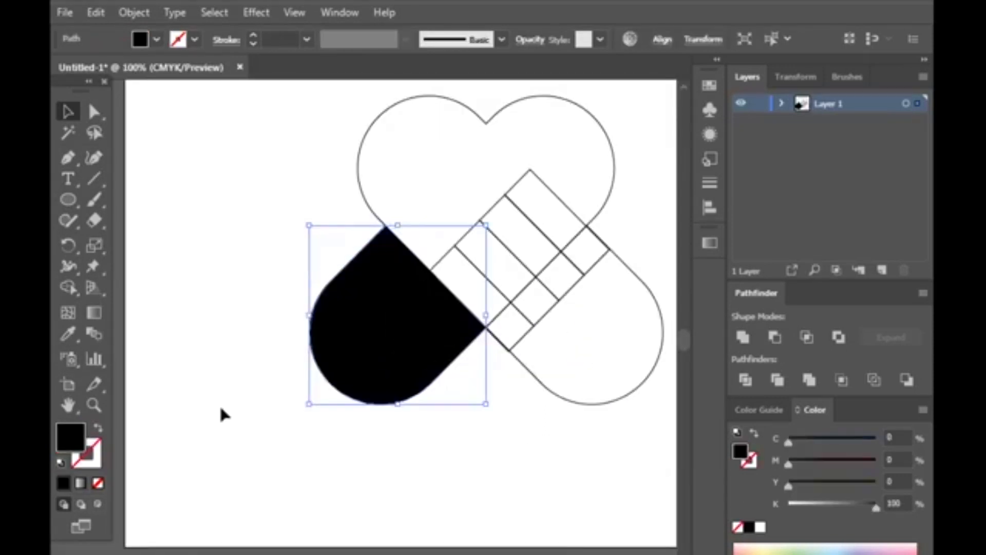
pyautogui.hotkey('shift', 'x')
# - Copy the four-column group, rotate the copy 90°, and place it across the lower-left rounded piece and the heart
pyautogui.moveTo(546, 238)
pyautogui.mouseDown()
pyautogui.moveTo(414, 293)
pyautogui.moveTo(433, 304)
pyautogui.mouseUp()
pyautogui.moveTo(396, 427); pyautogui.dragTo(267, 361)
pyautogui.click(267, 360)
pyautogui.scroll(2, 486, 382)
pyautogui.moveTo(343, 247); pyautogui.dragTo(377, 181)
# - Nudge the copied four-column group so its long lower edge lines up with the straight edge of the lower-left piece
pyautogui.scroll(-1, 399, 425)
pyautogui.scroll(2, 399, 425)
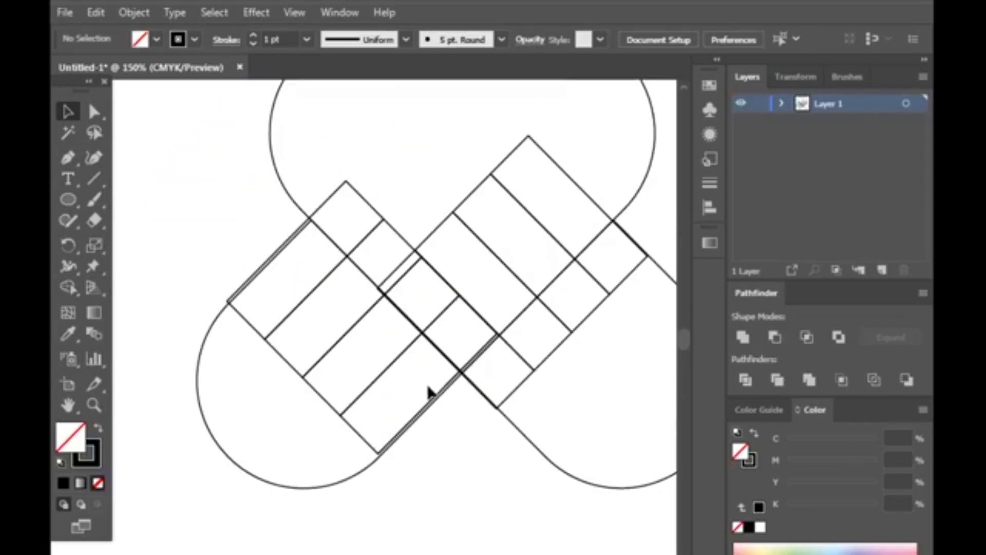
pyautogui.scroll(1, 488, 381)
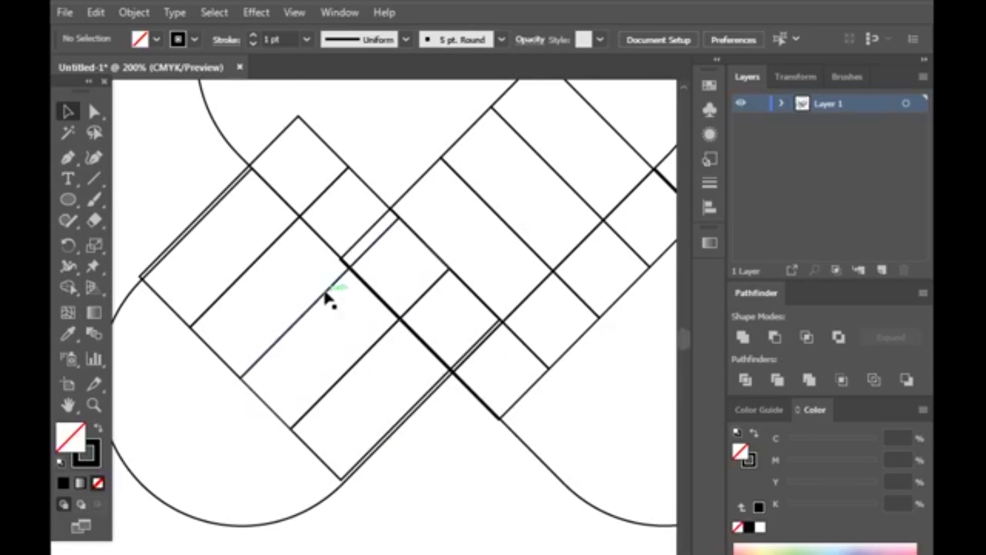
pyautogui.moveTo(325, 295)
pyautogui.mouseDown()
pyautogui.moveTo(271, 329)
pyautogui.moveTo(341, 292)
pyautogui.moveTo(329, 295)
pyautogui.mouseUp()
pyautogui.click(422, 474)
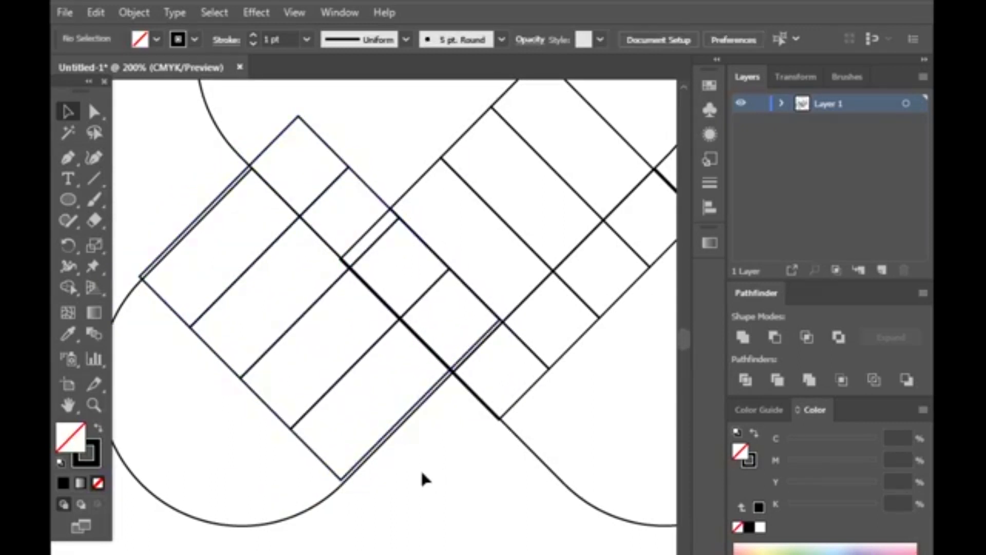
pyautogui.scroll(2, 463, 420)
pyautogui.scroll(3, 463, 420)
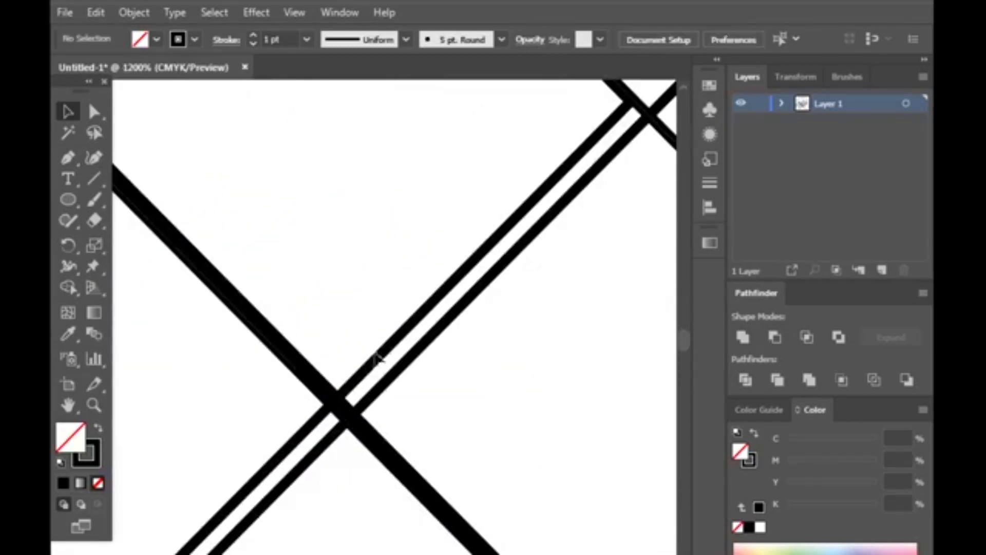
pyautogui.moveTo(381, 356); pyautogui.dragTo(395, 371)
pyautogui.scroll(-2, 436, 395)
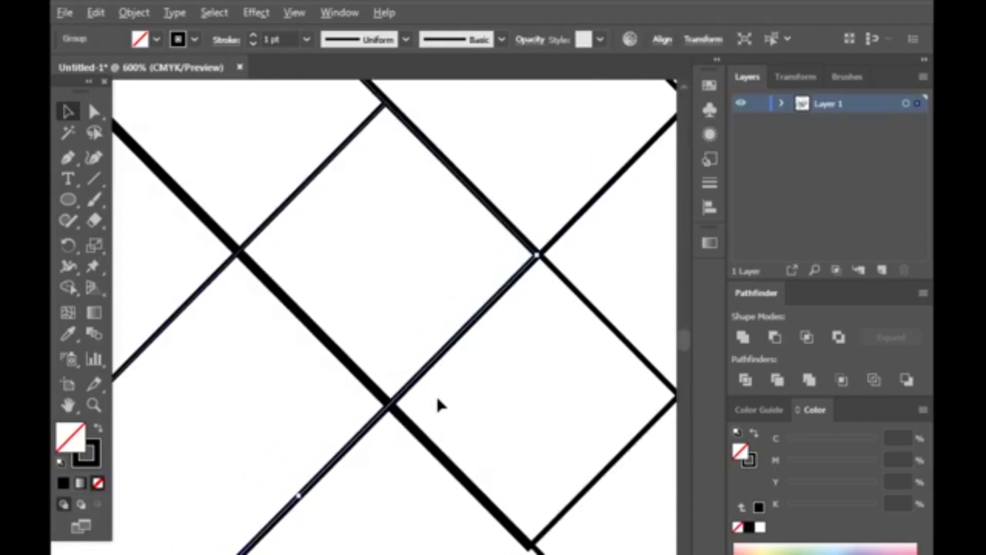
pyautogui.scroll(-4, 436, 394)
pyautogui.click(404, 464)
pyautogui.scroll(-1, 402, 469)
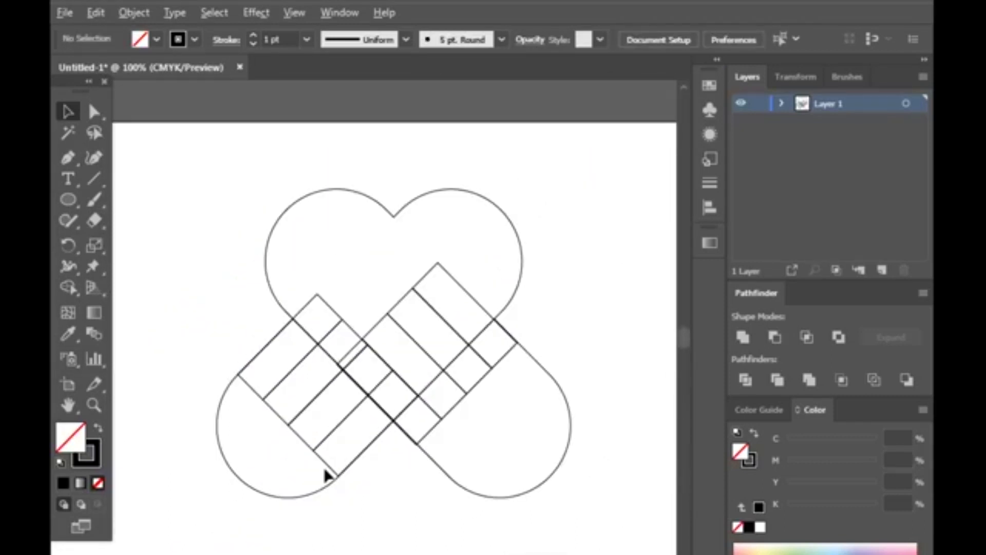
# - Shorten the copied four-column group by pulling its lower-left long edge inward, toward the heart
pyautogui.scroll(1, 332, 406)
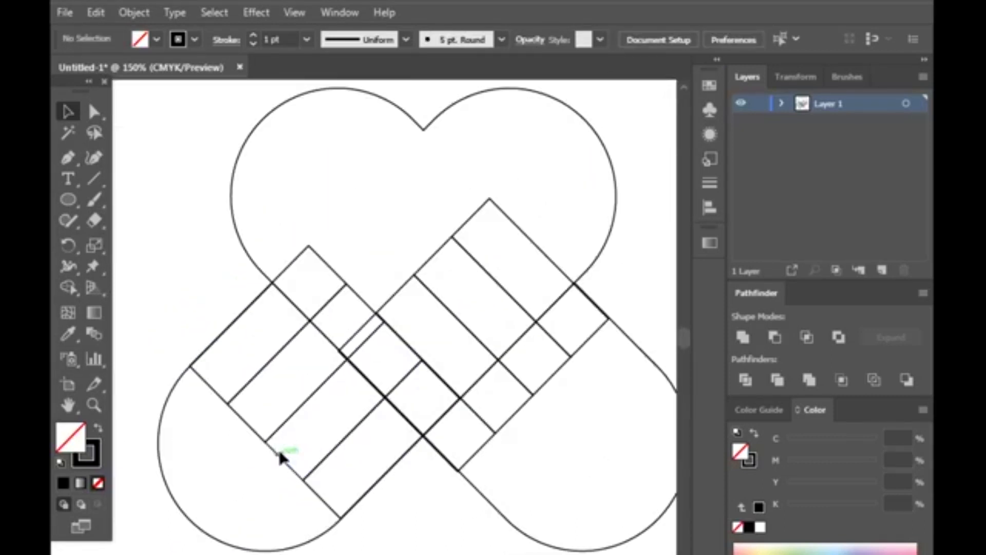
pyautogui.click(278, 464)
pyautogui.moveTo(330, 386); pyautogui.dragTo(312, 396)
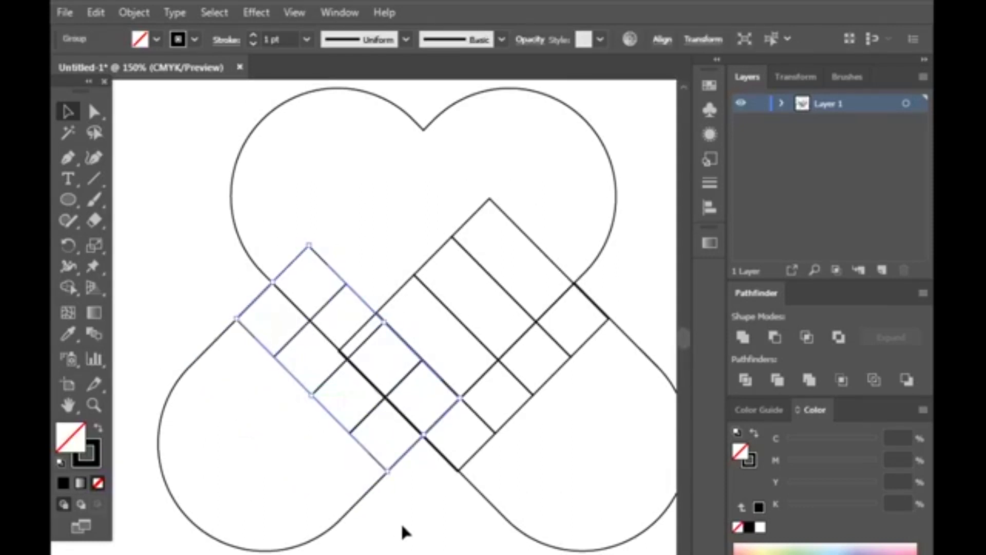
pyautogui.click(401, 520)
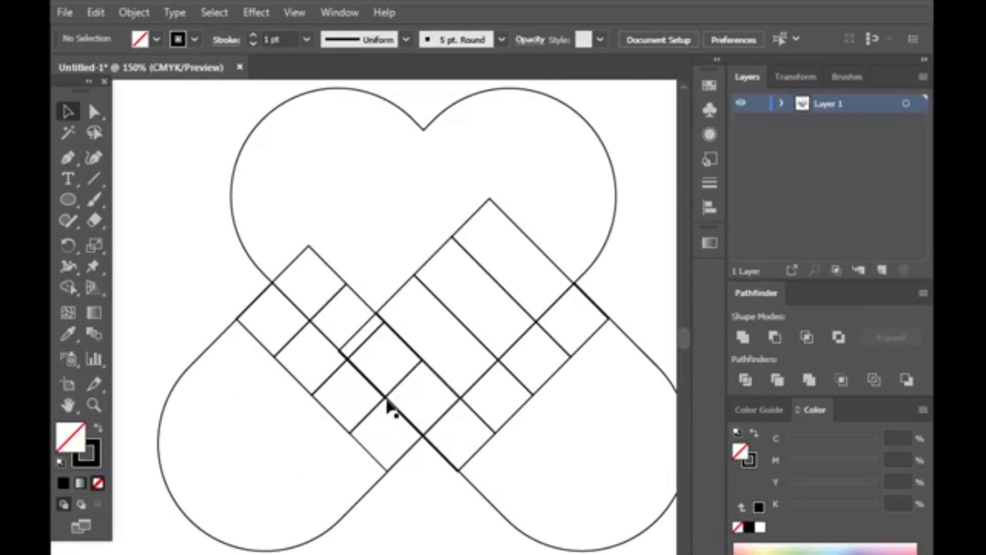
# - Delete the lowest column of the original four-column group, where it overlaps the copied group
pyautogui.click(93, 112)
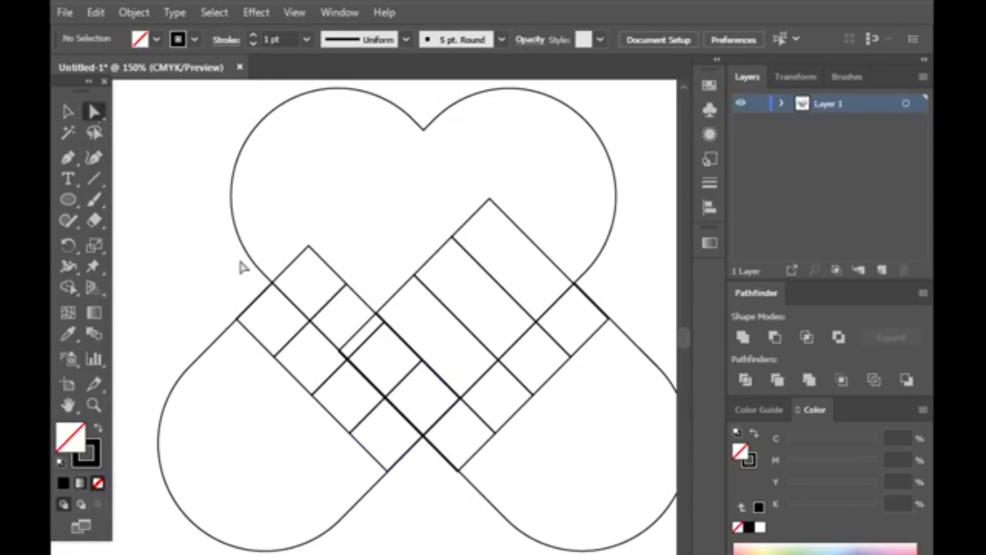
pyautogui.scroll(2, 470, 457)
pyautogui.click(479, 460)
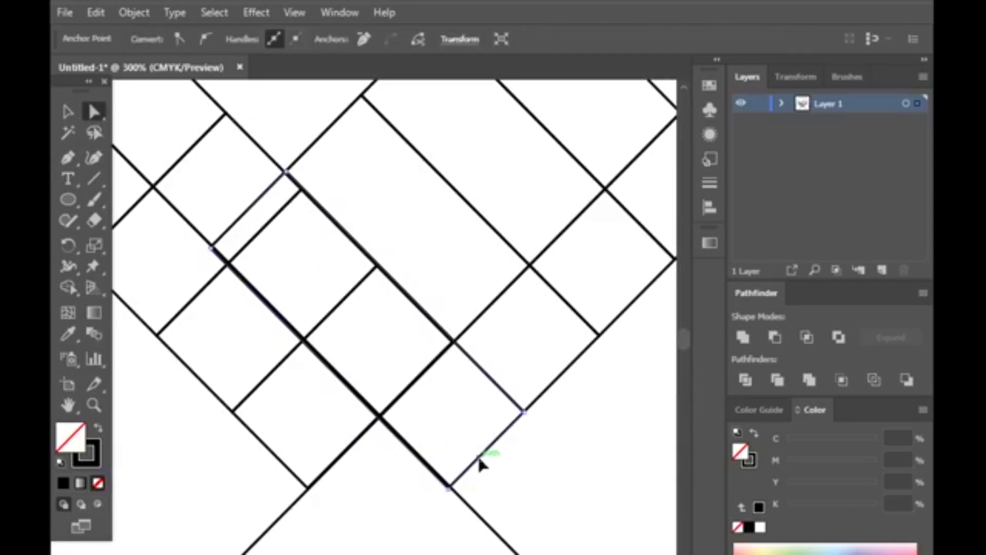
pyautogui.press('Delete')
pyautogui.click(448, 488)
pyautogui.press('Delete')
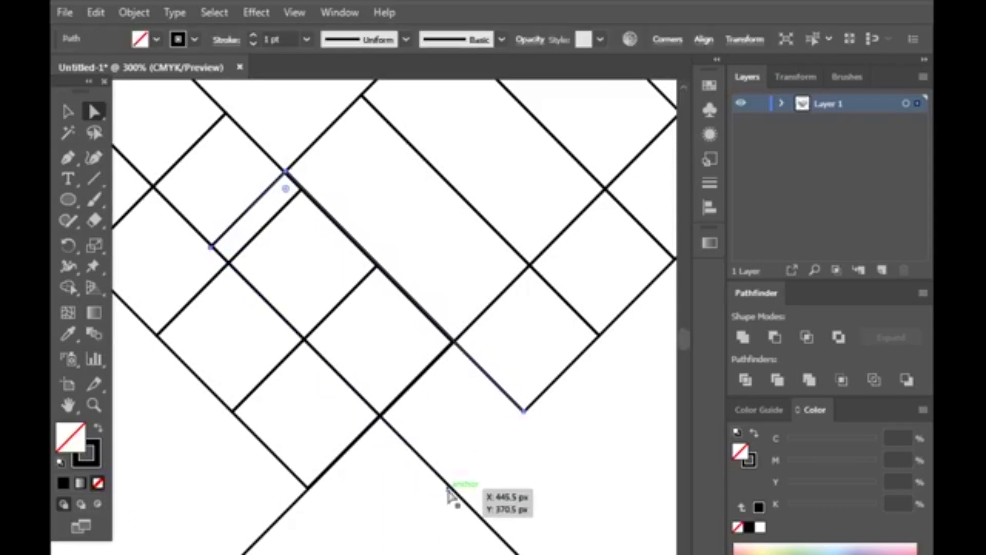
pyautogui.scroll(2, 448, 493)
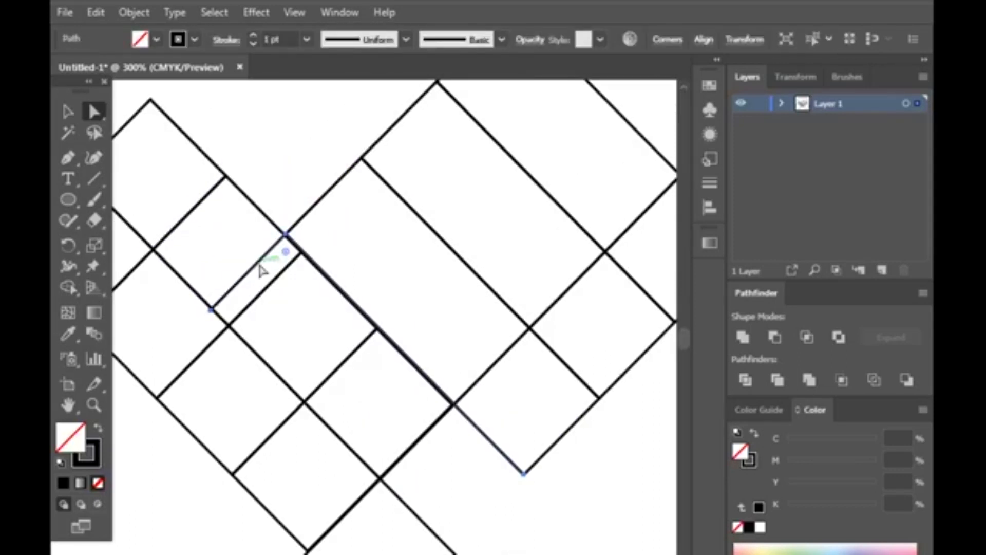
pyautogui.press('Delete')
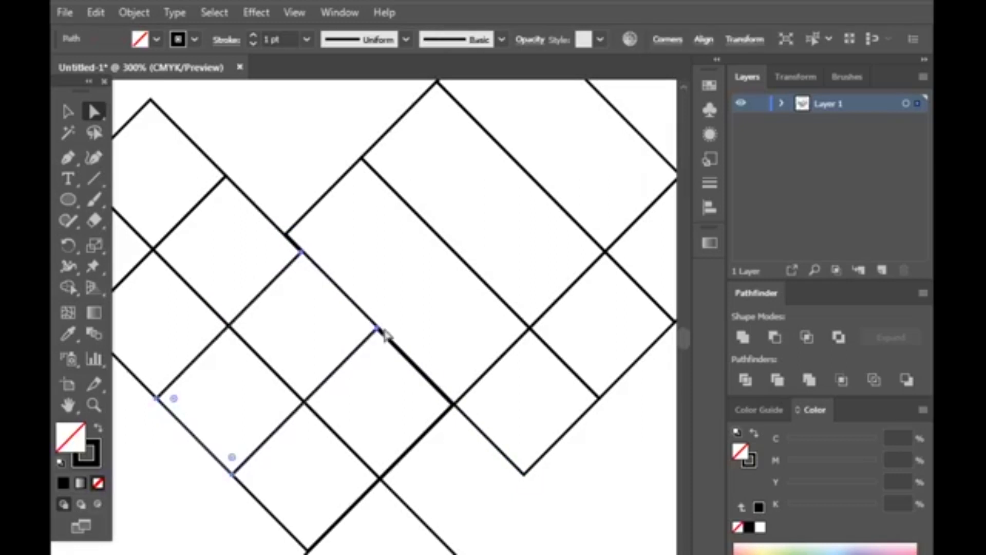
# - Try deleting the long lower edge of the original group's remaining lowest column, and undo it
pyautogui.click(428, 381)
pyautogui.press('Delete')
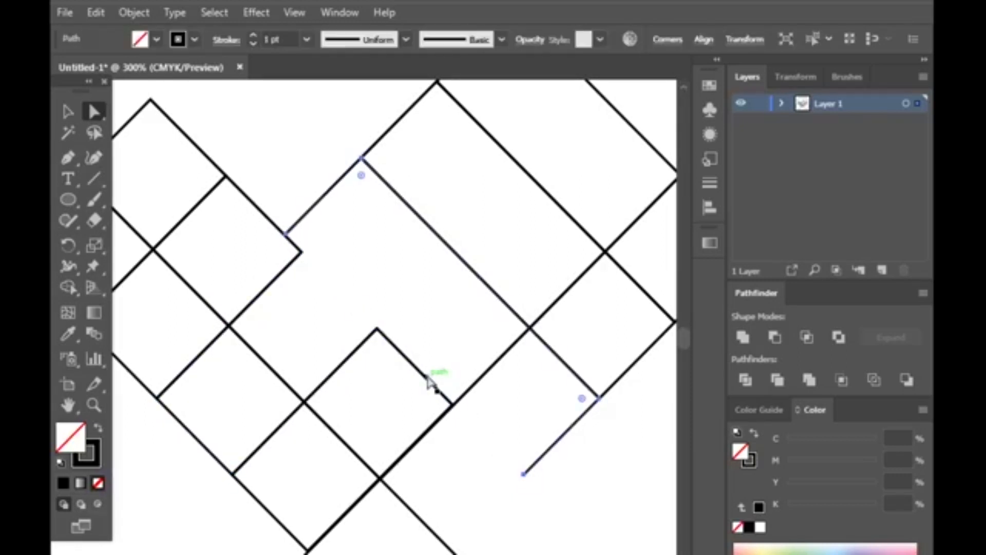
pyautogui.hotkey('ctrl', 'j')
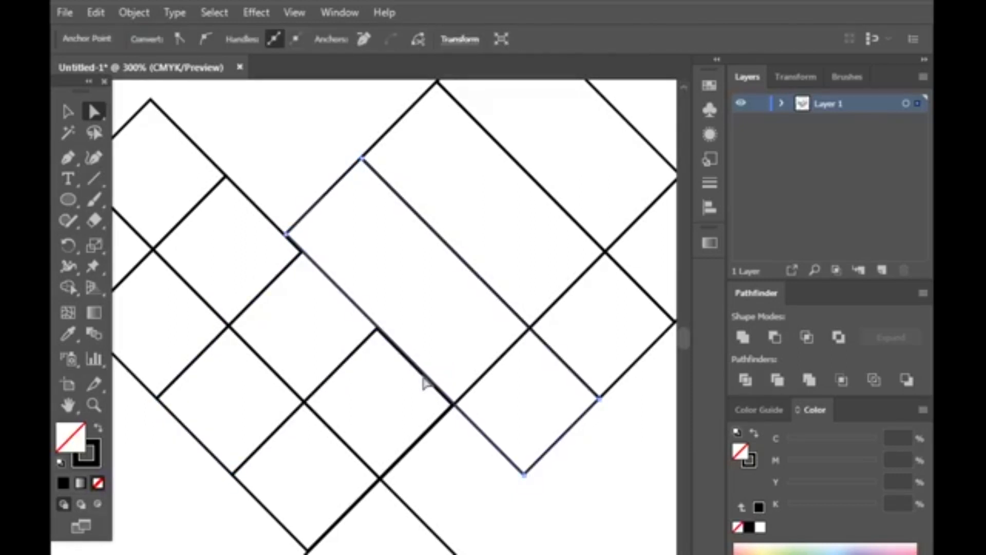
pyautogui.press('Delete')
pyautogui.hotkey('ctrl', 'z')
pyautogui.click(367, 373)
# - Extend the second column of the copied group outward from its upper-right end, into the heart
pyautogui.scroll(3, 365, 372)
pyautogui.scroll(-2, 497, 353)
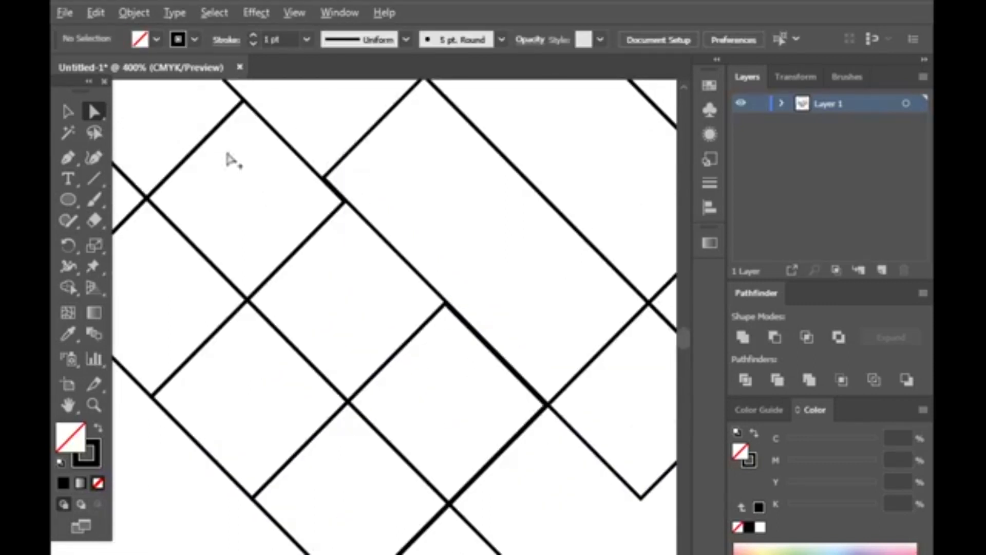
pyautogui.scroll(-1, 330, 176)
pyautogui.scroll(-1, 410, 183)
pyautogui.scroll(1, 293, 198)
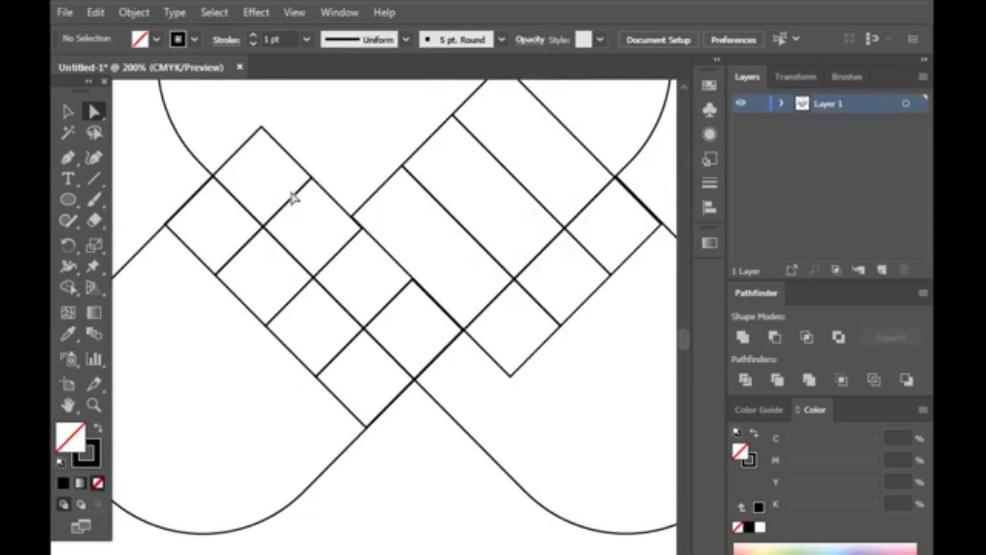
pyautogui.scroll(1, 350, 266)
pyautogui.scroll(1, 350, 265)
pyautogui.press('a')
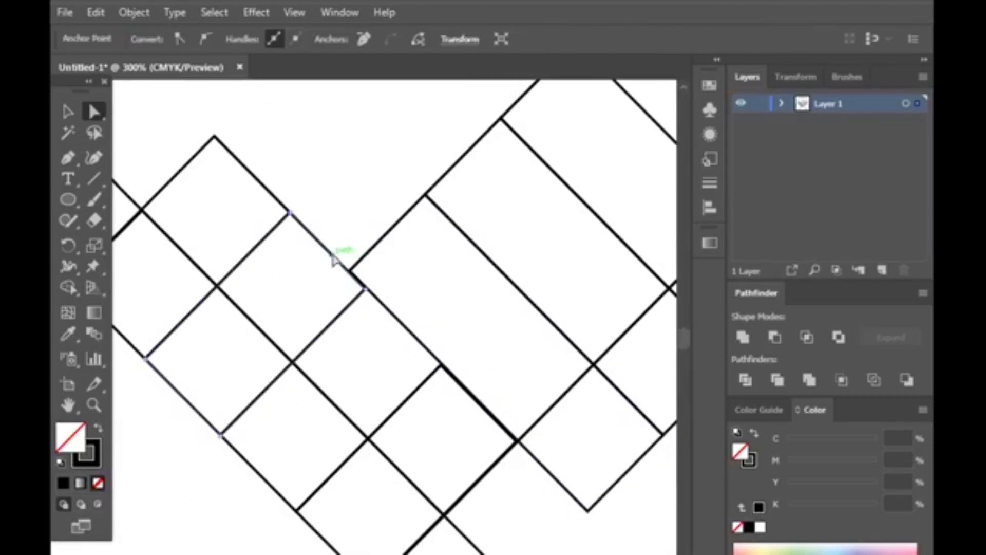
pyautogui.click(323, 247)
pyautogui.moveTo(322, 248); pyautogui.dragTo(390, 196)
pyautogui.click(331, 317)
# - Extend the third column of the copied group by moving its two upper-right end points outward
pyautogui.press('a')
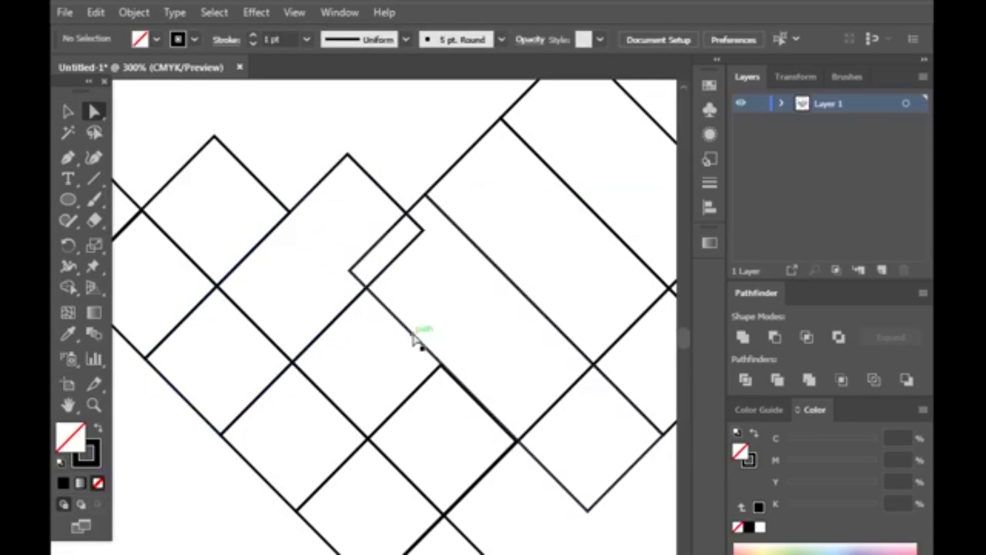
pyautogui.click(387, 425)
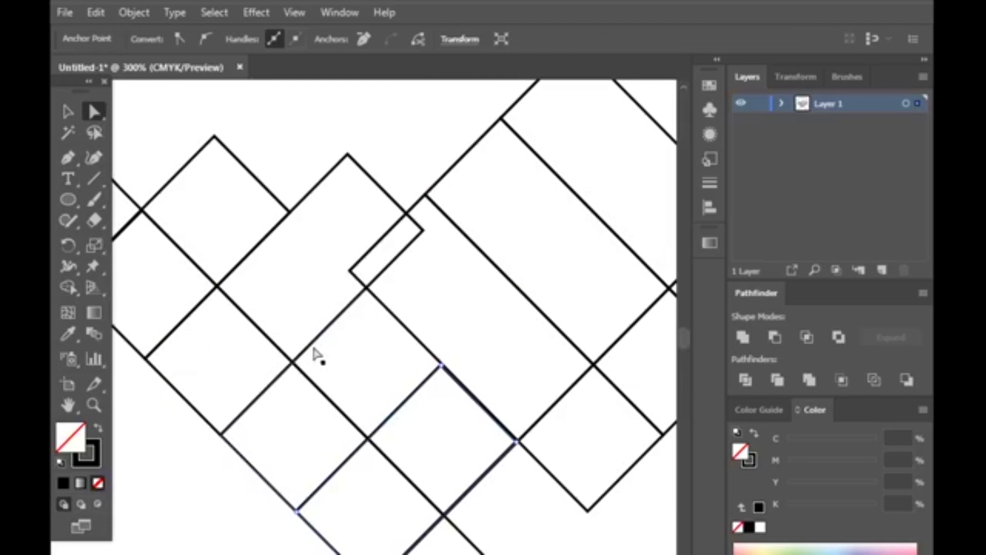
pyautogui.click(383, 330)
pyautogui.scroll(2, 382, 331)
pyautogui.click(408, 301)
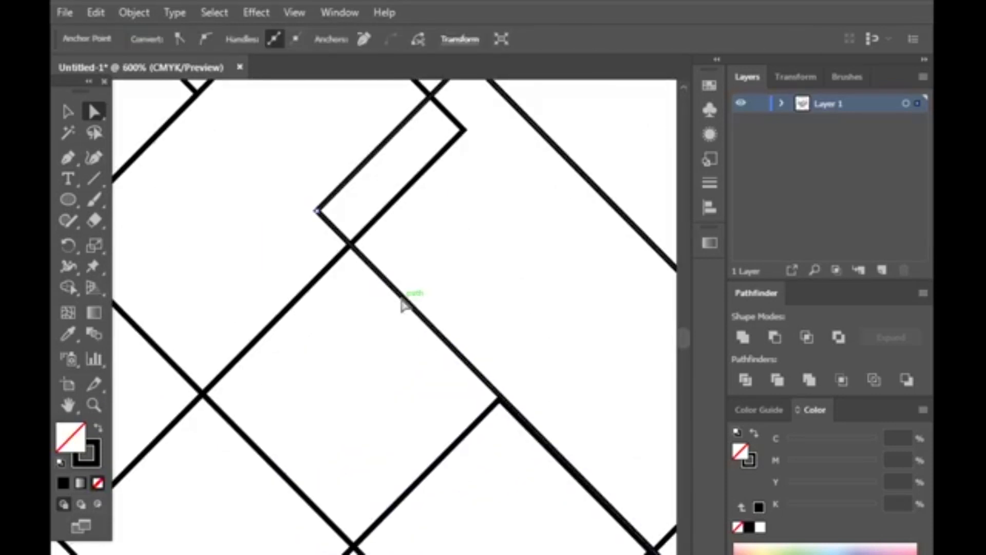
pyautogui.scroll(-2, 310, 437)
pyautogui.click(217, 522)
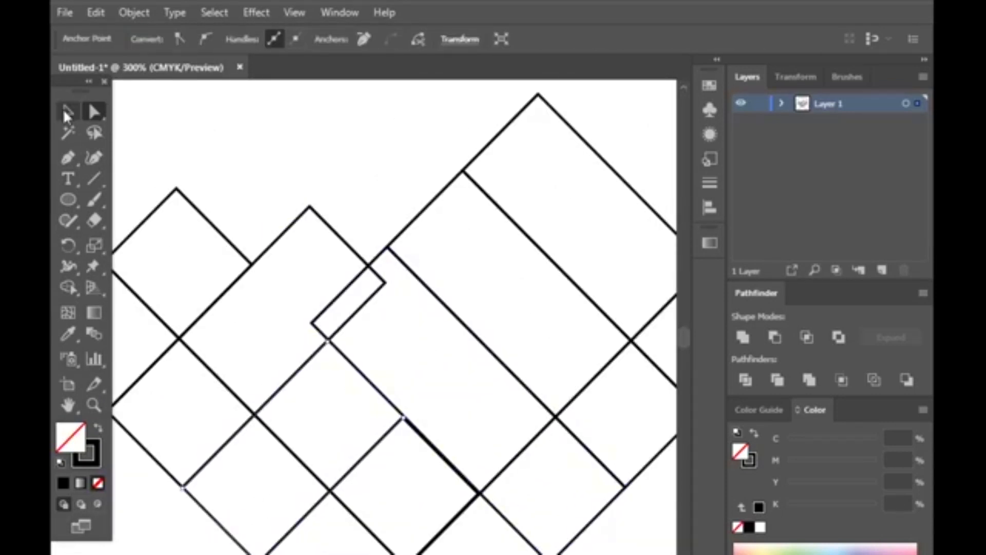
pyautogui.click(65, 112)
pyautogui.moveTo(365, 378); pyautogui.dragTo(400, 350)
pyautogui.click(187, 345)
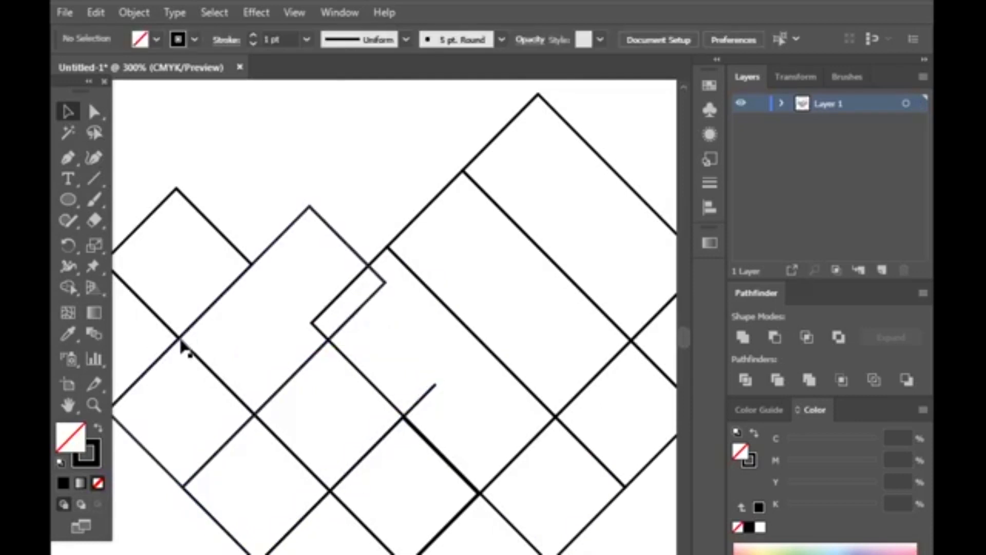
# - Try removing the corner anchor of the original group's lowest column beside the second column, and undo it
pyautogui.click(94, 112)
pyautogui.click(316, 322)
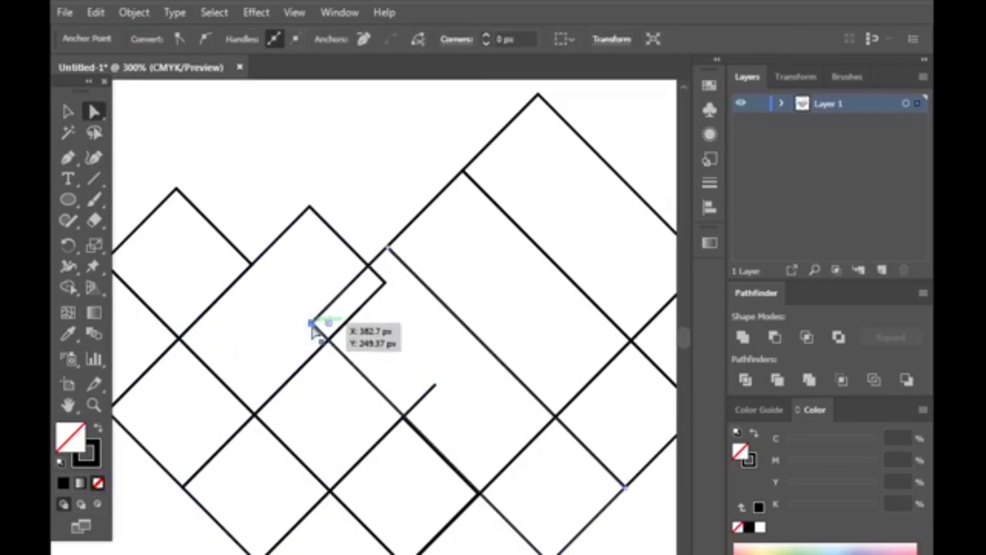
pyautogui.click(363, 40)
pyautogui.hotkey('ctrl', 'z')
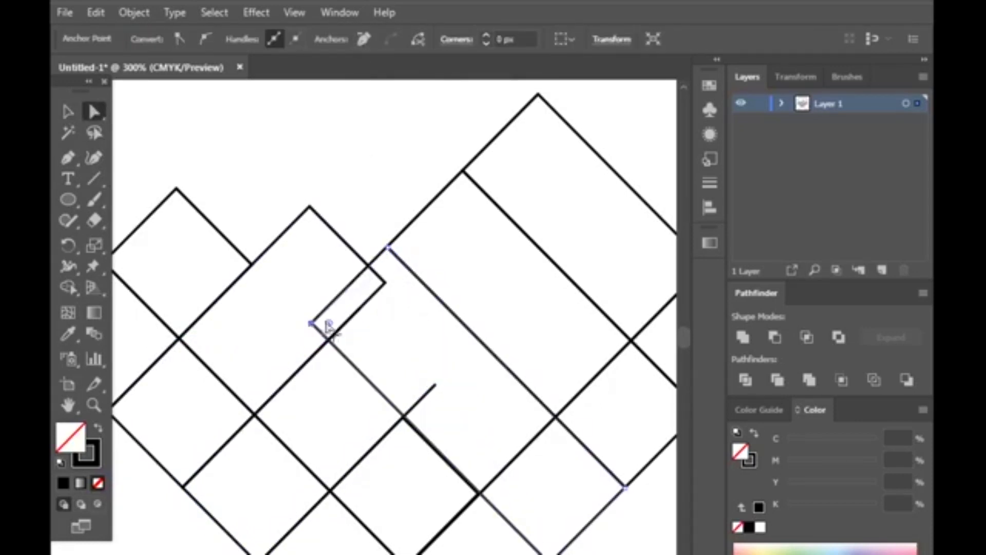
pyautogui.press('Delete')
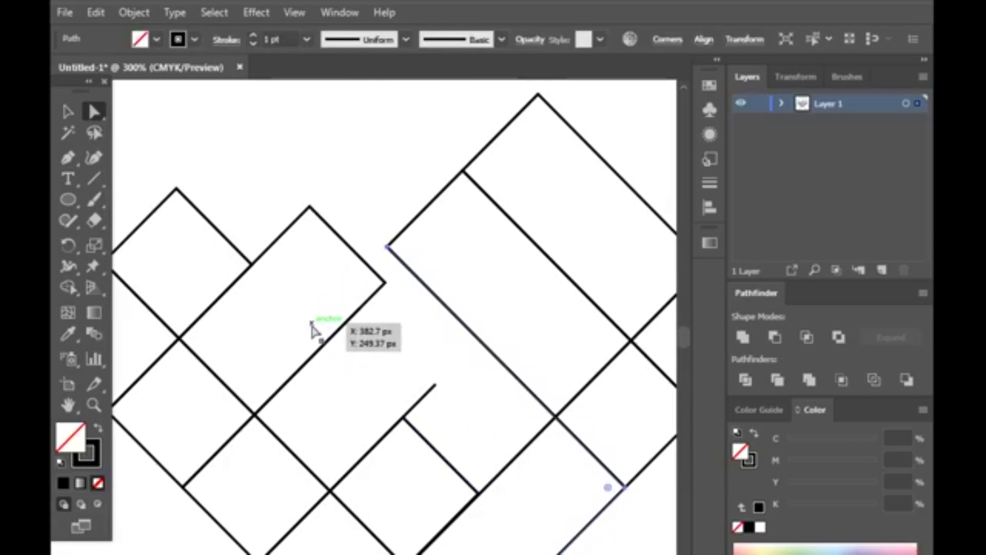
pyautogui.click(312, 324)
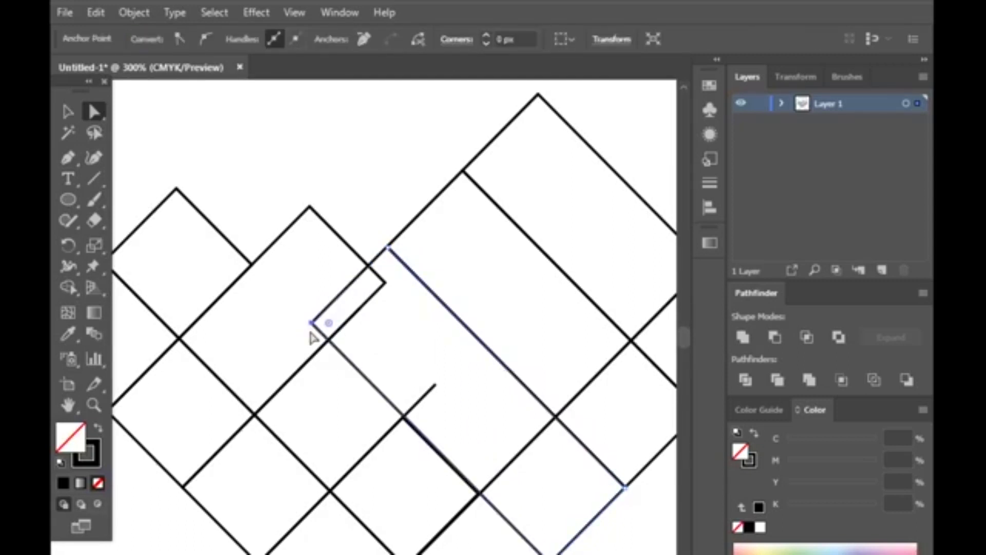
# - Check the copied group's third column, and undo the extensions of its second and third columns
pyautogui.scroll(-1, 380, 398)
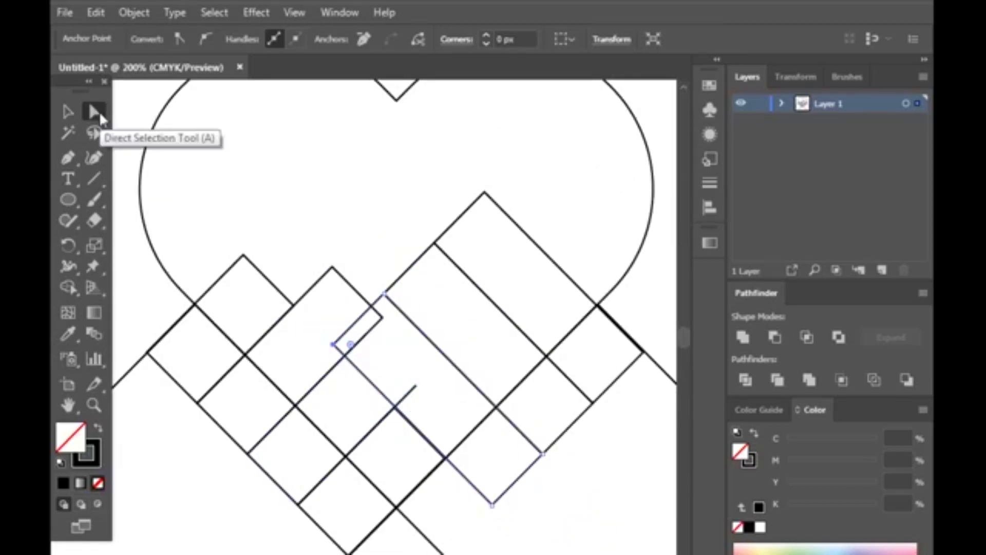
pyautogui.click(274, 483)
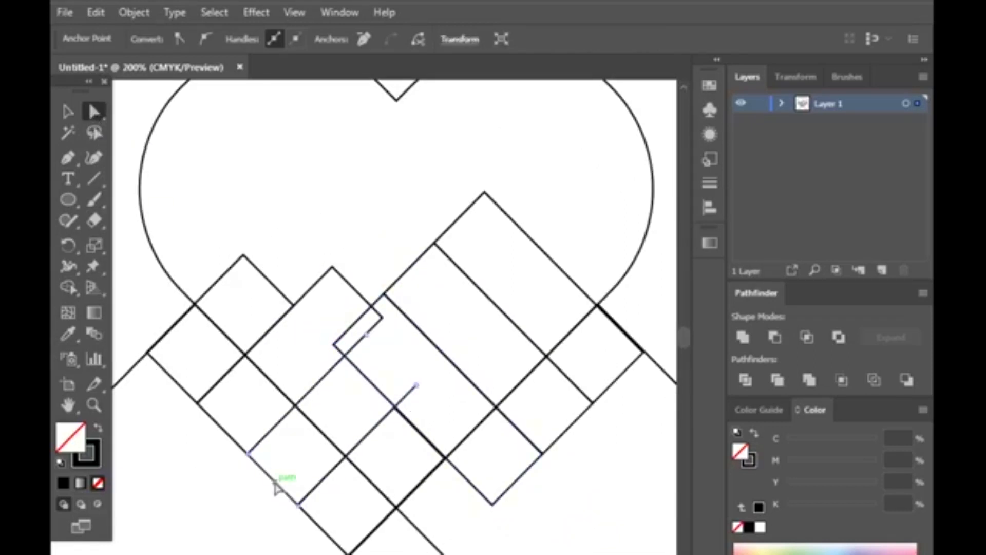
pyautogui.click(275, 481)
pyautogui.press('v')
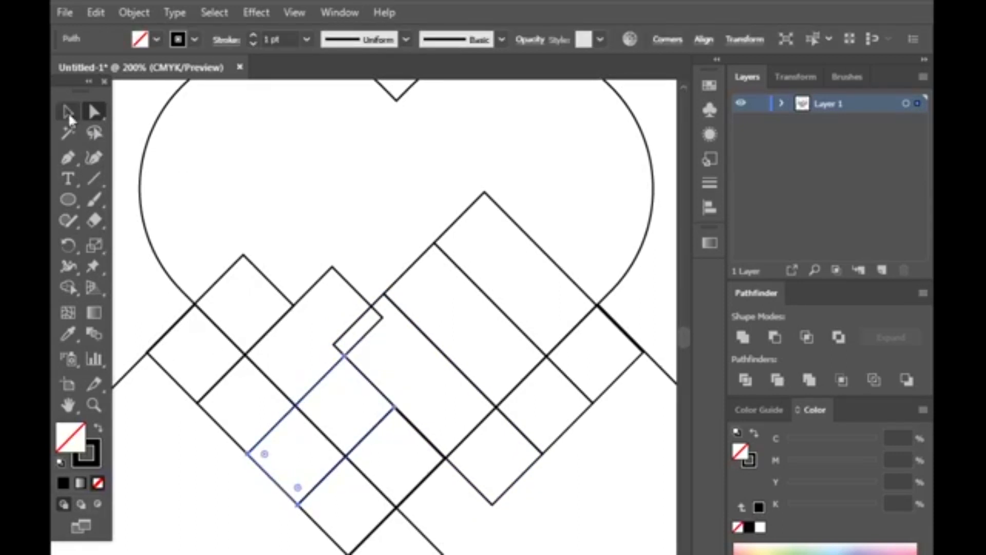
pyautogui.moveTo(319, 294); pyautogui.dragTo(393, 368)
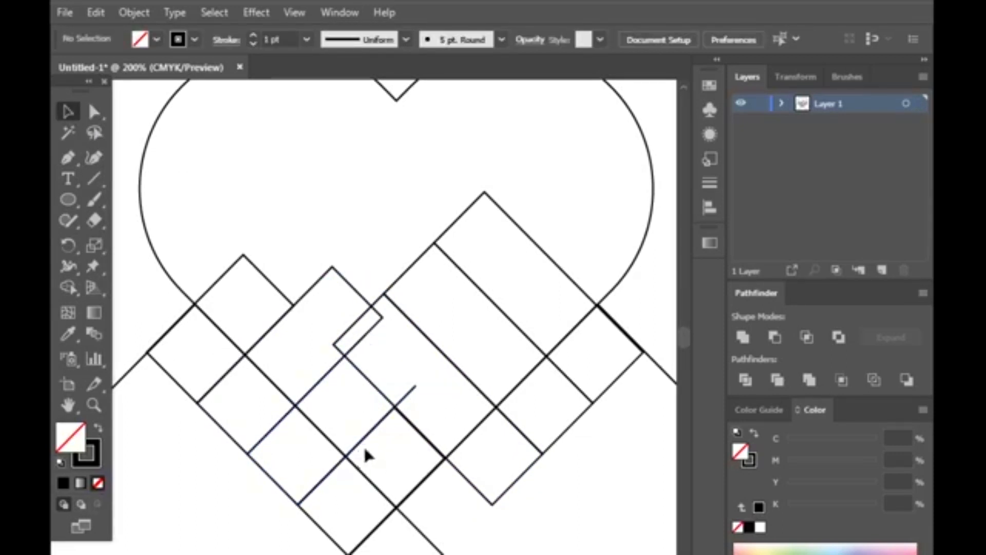
pyautogui.click(362, 450)
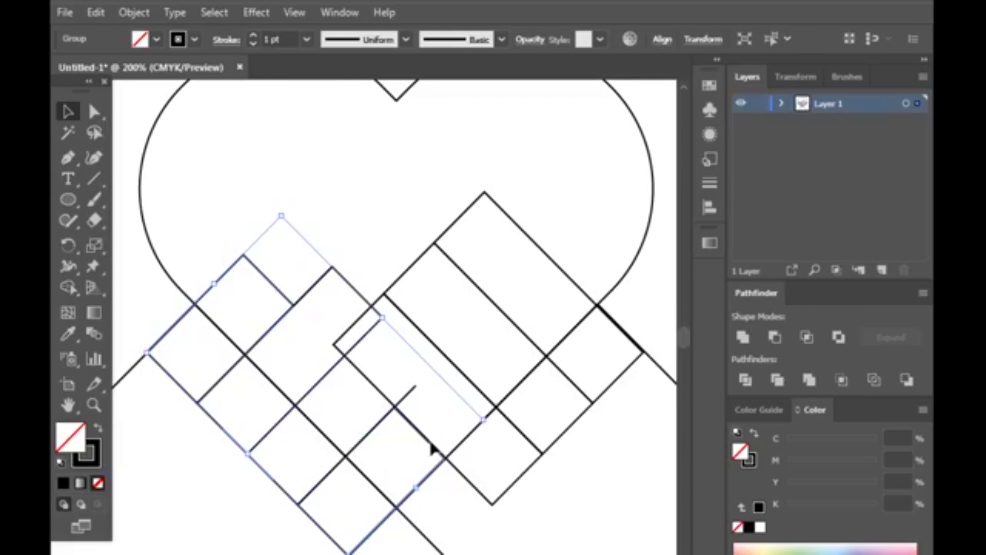
pyautogui.hotkey('ctrl', '+')
pyautogui.click(412, 392)
pyautogui.scroll(-2, 414, 395)
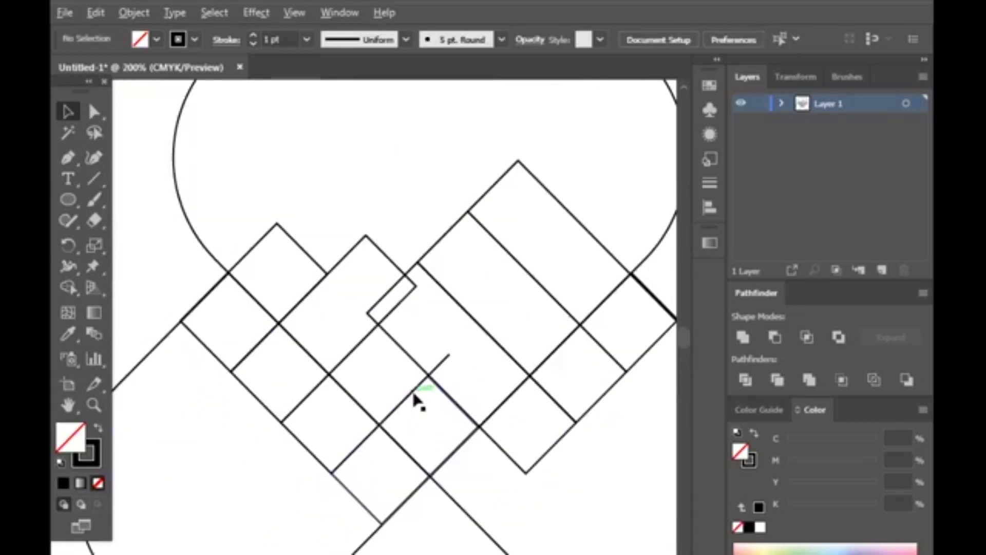
pyautogui.hotkey('ctrl', 'z')
pyautogui.hotkey('ctrl', 'z')
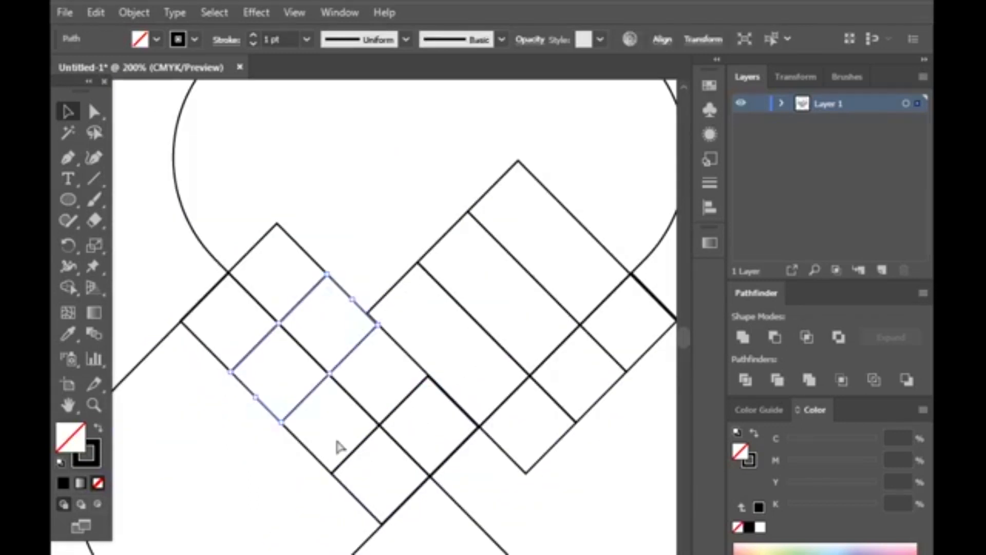
# - Restore the missing end edge of the copied group's third column and extend that end outward into the original group
pyautogui.click(337, 441)
pyautogui.scroll(4, 413, 343)
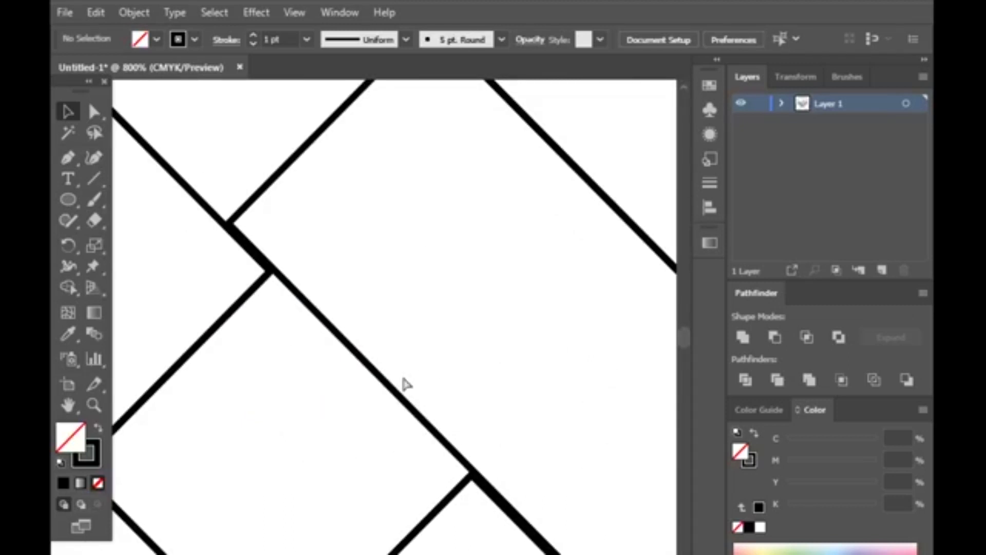
pyautogui.hotkey('ctrl', 'z')
pyautogui.scroll(-2, 404, 377)
pyautogui.moveTo(392, 373); pyautogui.dragTo(449, 320)
# - Extend the copied group's second column outward from its upper-right end, slightly past the original group's corner
pyautogui.press('a')
pyautogui.click(302, 292)
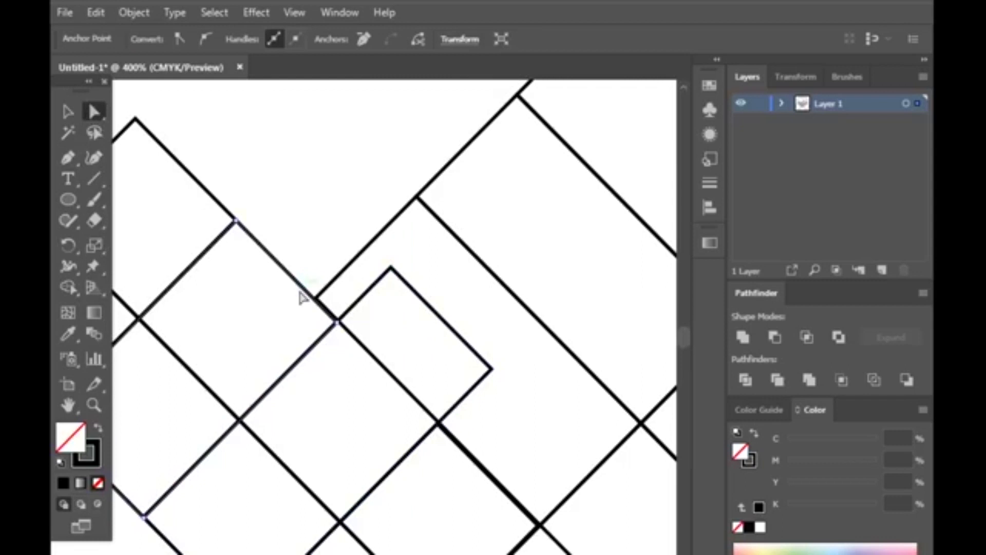
pyautogui.scroll(-1, 279, 279)
pyautogui.scroll(2, 278, 258)
pyautogui.press('v')
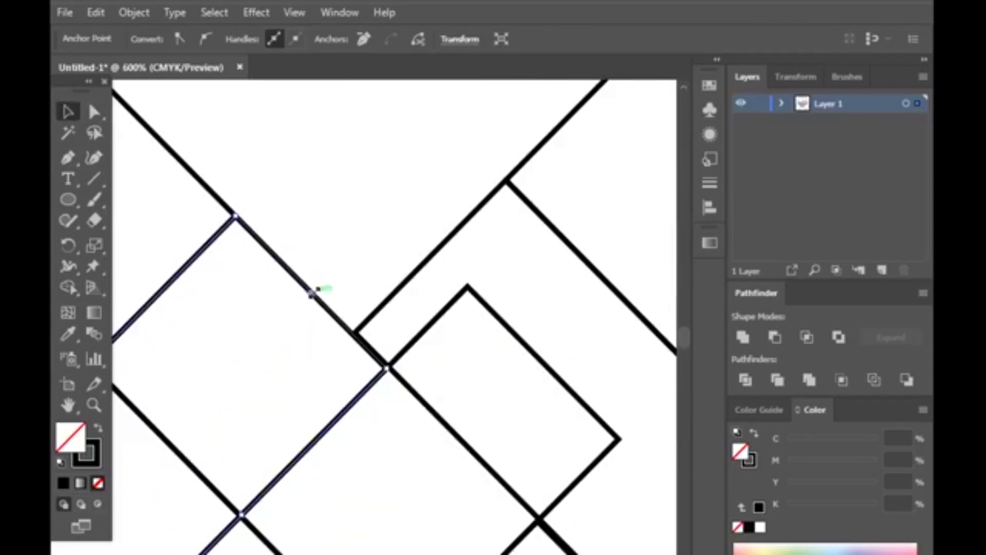
pyautogui.moveTo(309, 294); pyautogui.dragTo(425, 181)
# - Pull the third column's extended end back slightly so it is a little shorter
pyautogui.press('a')
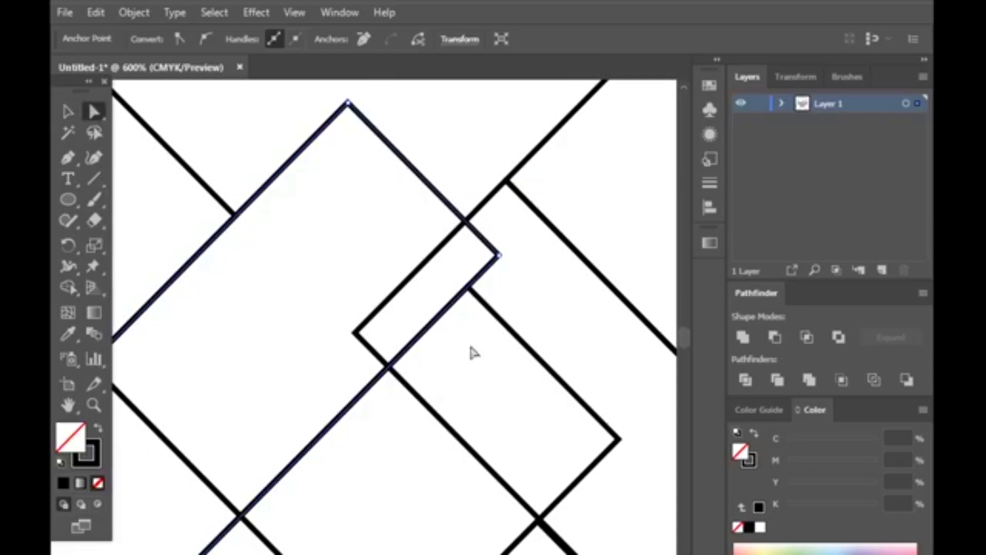
pyautogui.click(538, 359)
pyautogui.click(69, 112)
pyautogui.moveTo(545, 364); pyautogui.dragTo(528, 380)
# - Extend the copied group's fourth column slightly outward at its upper-right end, into the original group
pyautogui.scroll(-2, 369, 482)
pyautogui.scroll(2, 365, 483)
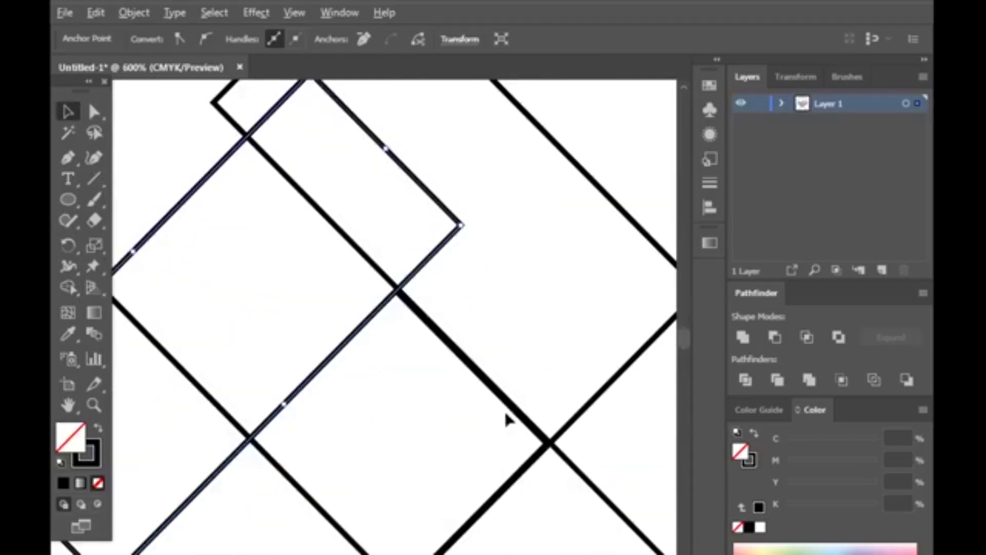
pyautogui.press('a')
pyautogui.click(68, 112)
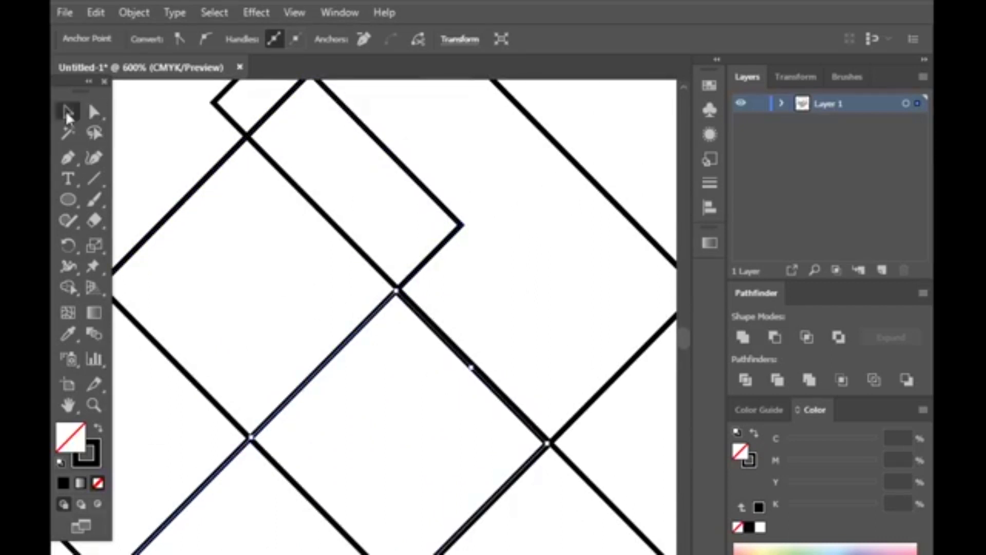
pyautogui.click(480, 359)
pyautogui.click(519, 492)
pyautogui.scroll(-2, 469, 498)
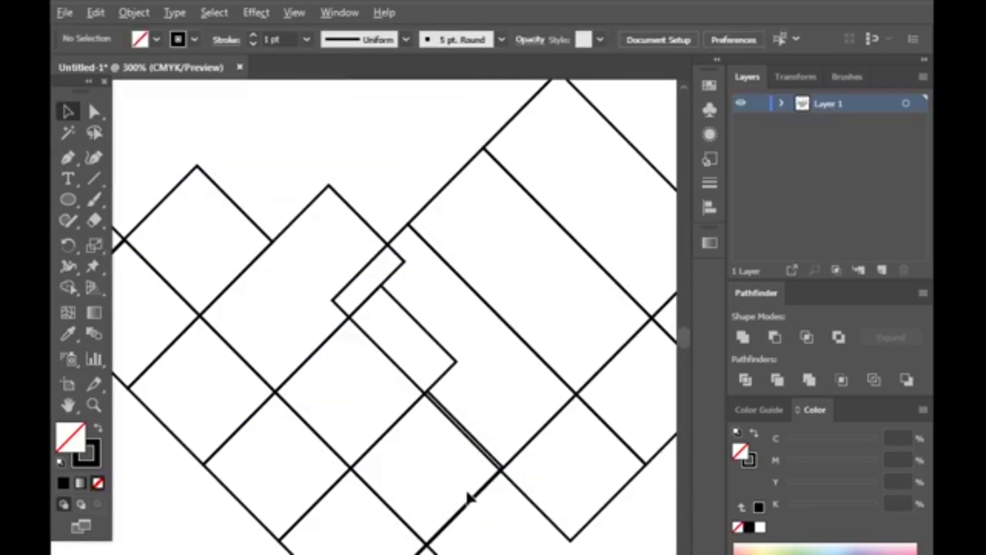
# - Try to delete the original group's corner anchor that overlaps the copied group's columns, and undo the deletion
pyautogui.scroll(-2, 403, 514)
pyautogui.press('a')
pyautogui.hotkey('ctrl', '=')
pyautogui.hotkey('ctrl', '=')
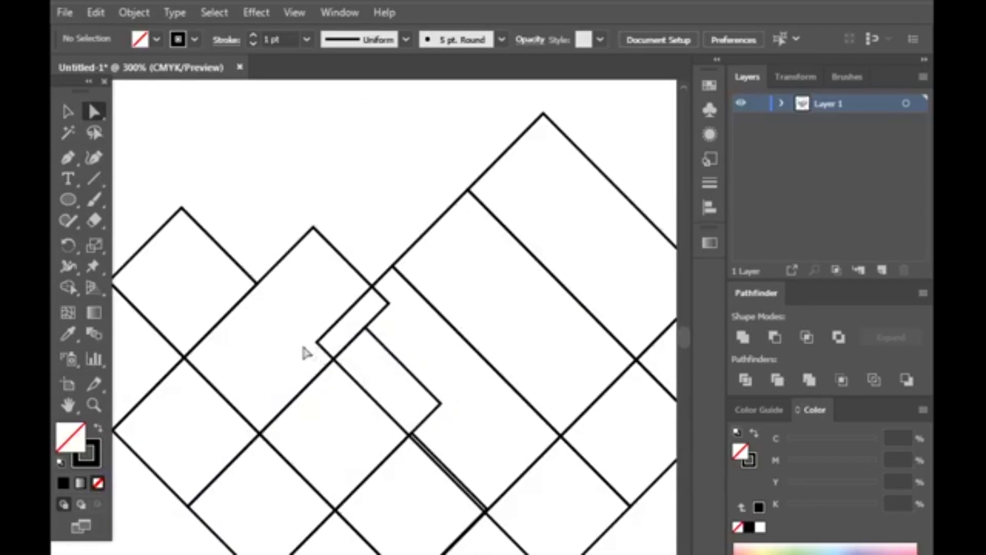
pyautogui.click(317, 341)
pyautogui.press('Delete')
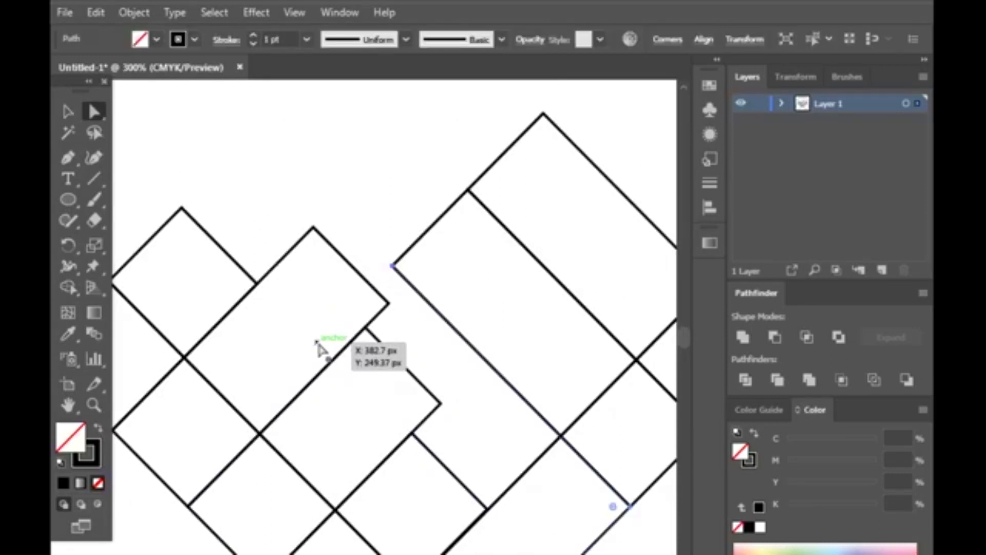
pyautogui.hotkey('ctrl', 'z')
# - Add an anchor where the original group's lower-left edge meets the copied group's fourth column, and delete the overlapping corner anchor beyond it
pyautogui.click(67, 157)
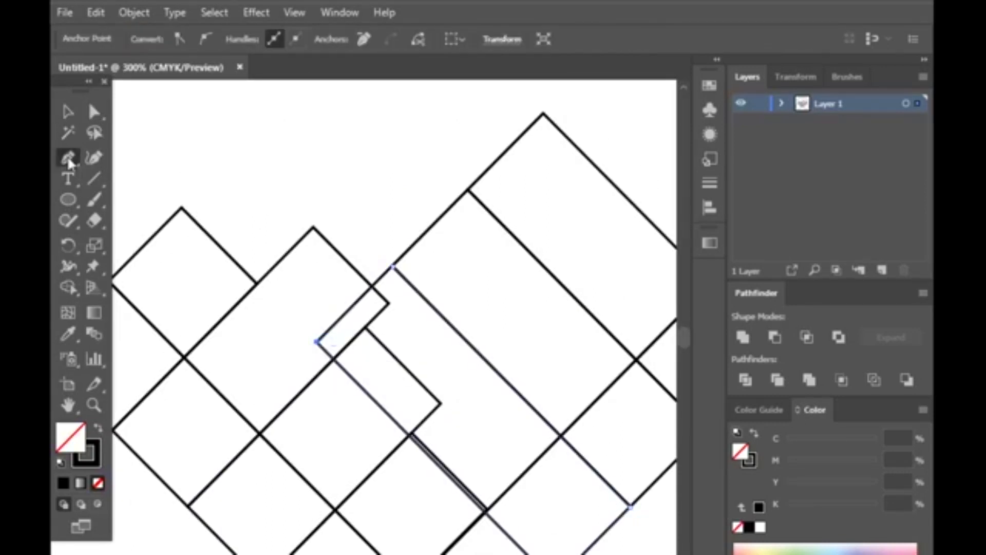
pyautogui.scroll(5, 413, 441)
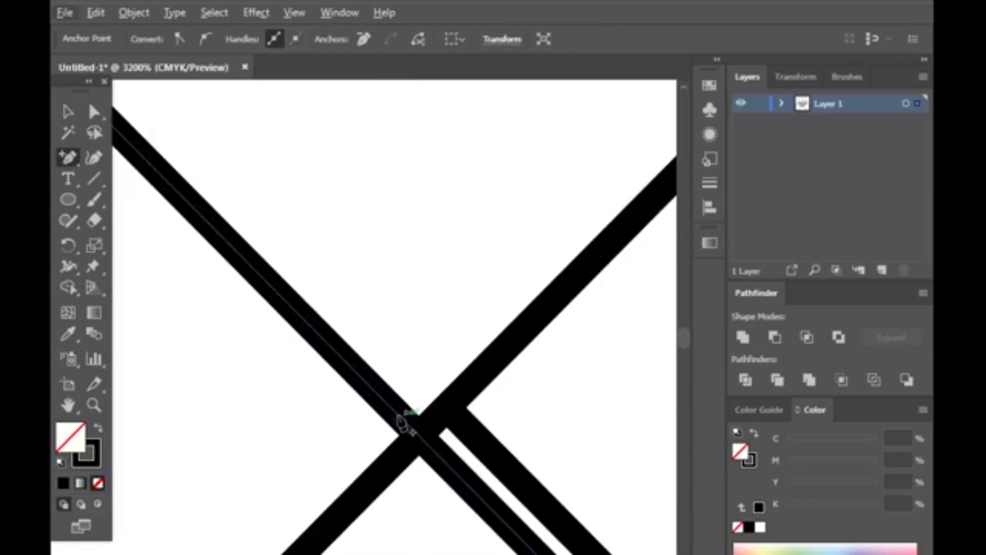
pyautogui.scroll(-3, 454, 430)
pyautogui.press('a')
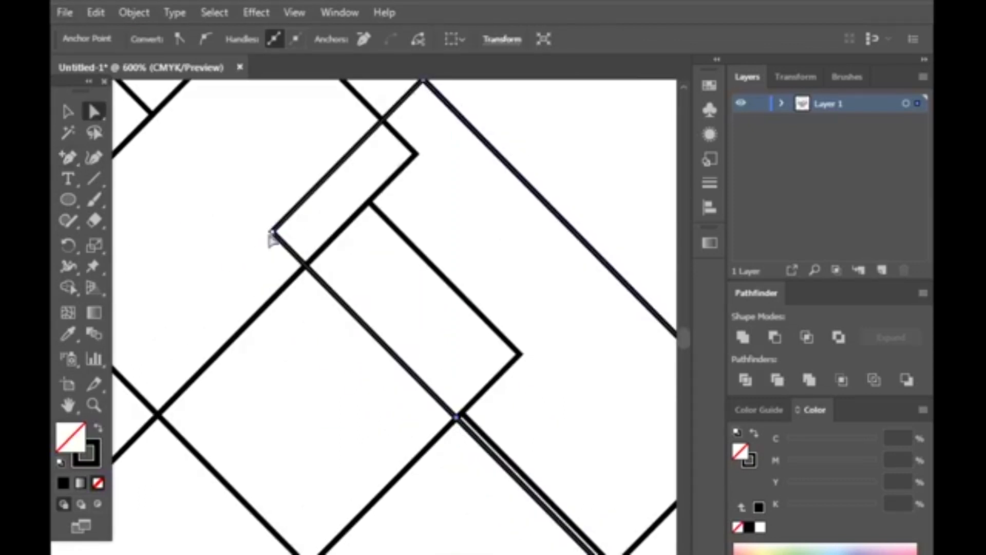
pyautogui.click(272, 232)
pyautogui.press('Delete')
pyautogui.scroll(3, 246, 238)
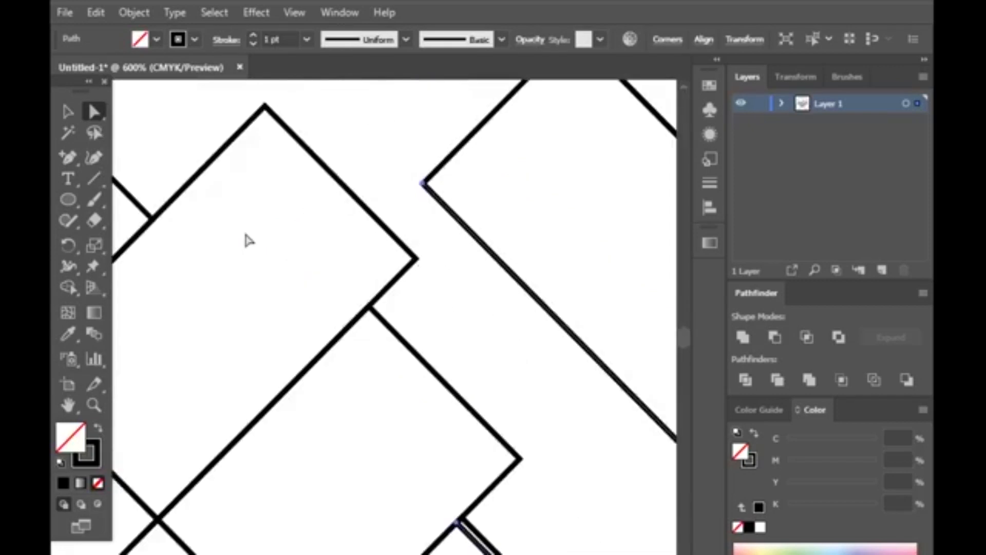
pyautogui.scroll(-1, 246, 239)
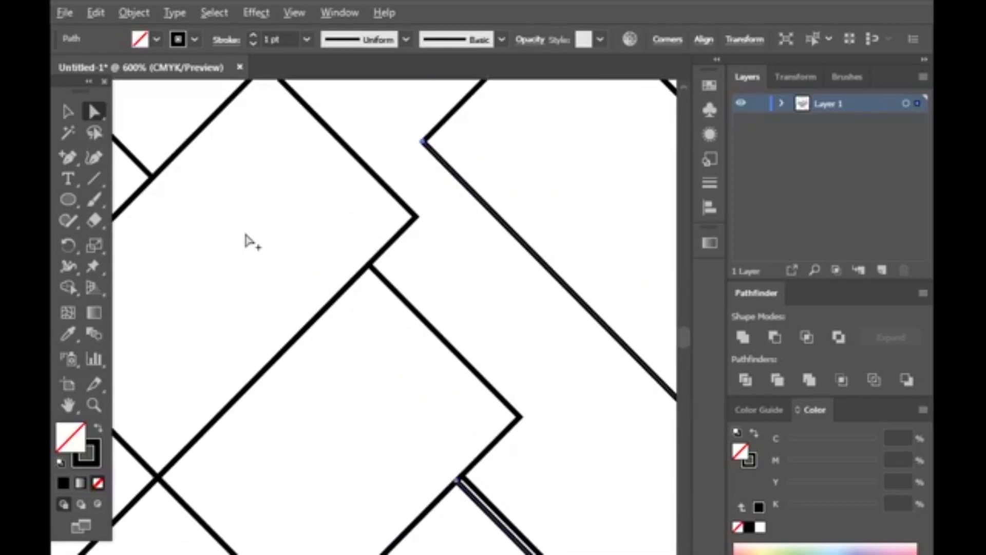
# - Delete the two remaining upper-left end edges of the original group's columns so their lines are open
pyautogui.scroll(-4, 245, 237)
pyautogui.scroll(-3, 246, 238)
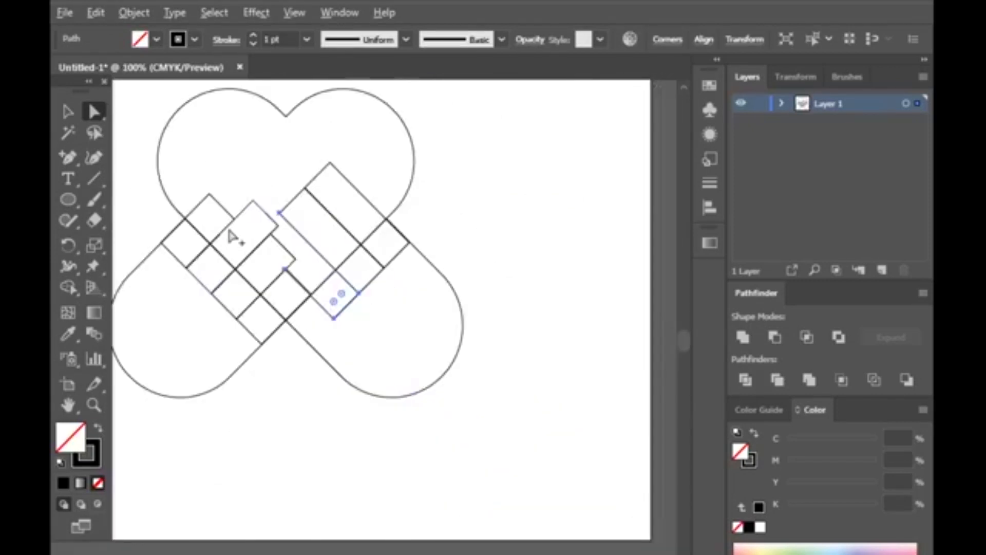
pyautogui.scroll(3, 242, 231)
pyautogui.scroll(3, 256, 230)
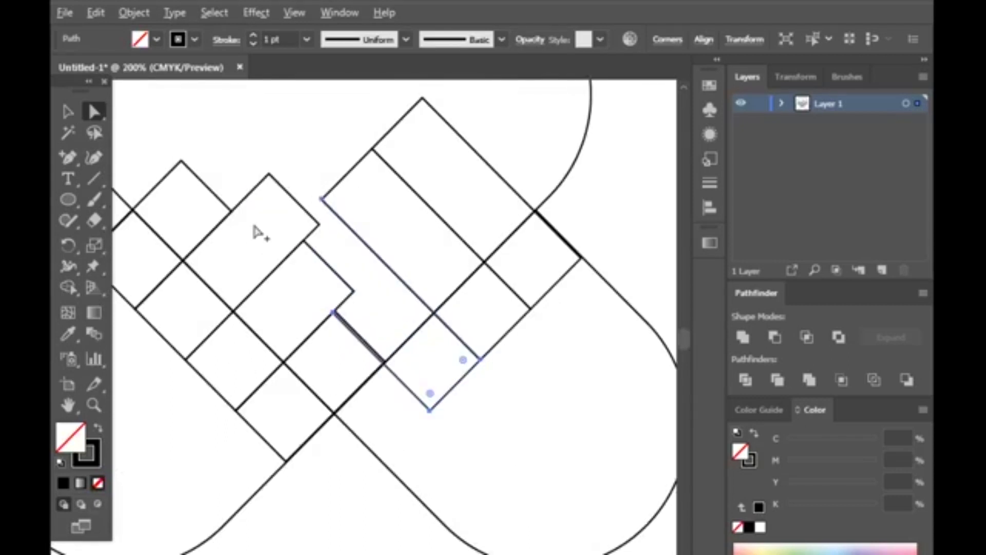
pyautogui.click(339, 245)
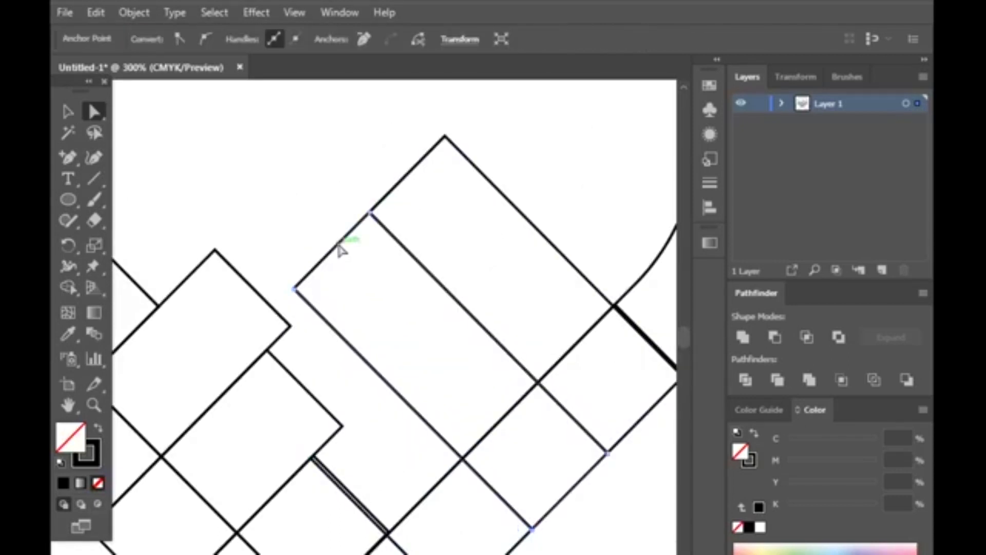
pyautogui.press('Delete')
pyautogui.click(400, 180)
pyautogui.press('Delete')
pyautogui.scroll(2, 364, 208)
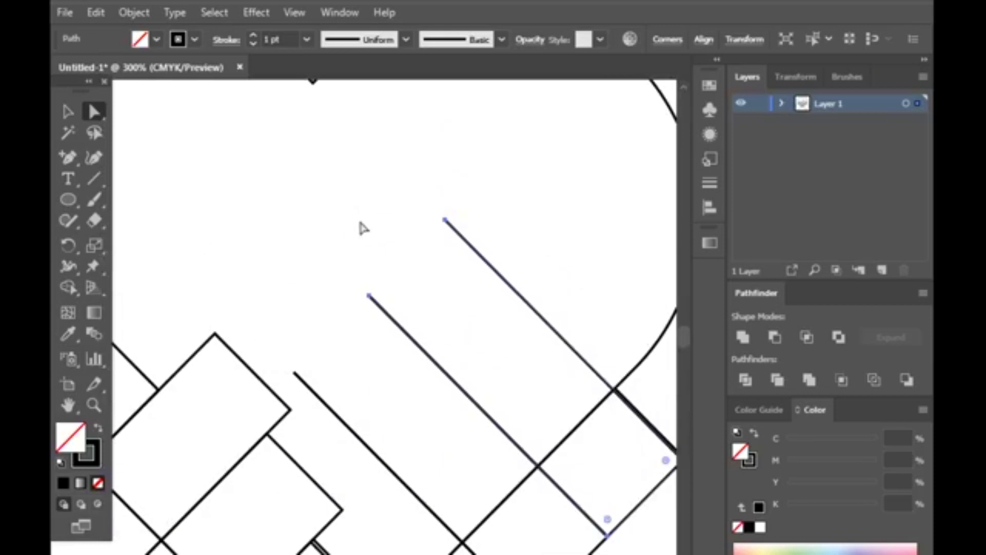
# - Extend the open end of the original group's outermost line diagonally up towards the heart's notch
pyautogui.scroll(-2, 382, 240)
pyautogui.scroll(2, 452, 234)
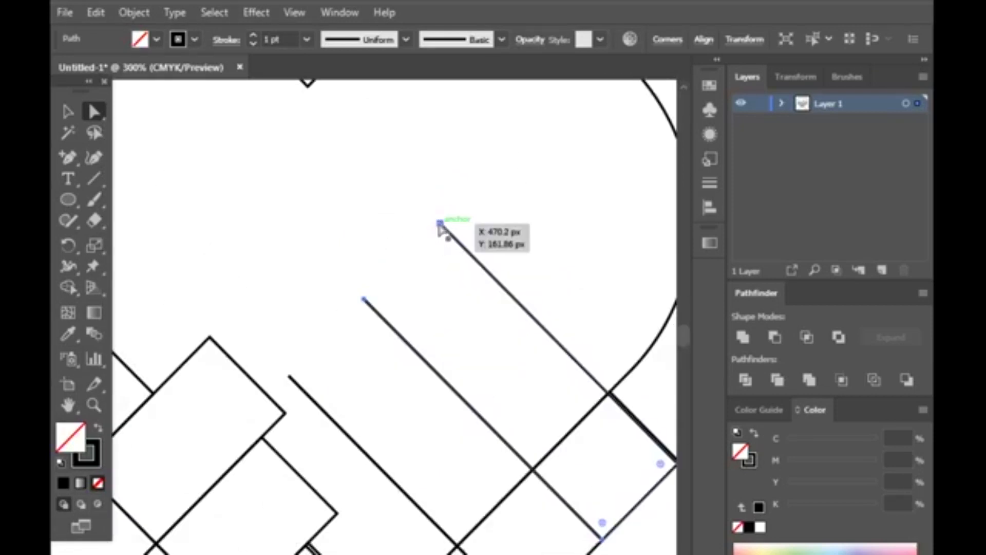
pyautogui.moveTo(436, 221); pyautogui.dragTo(392, 173)
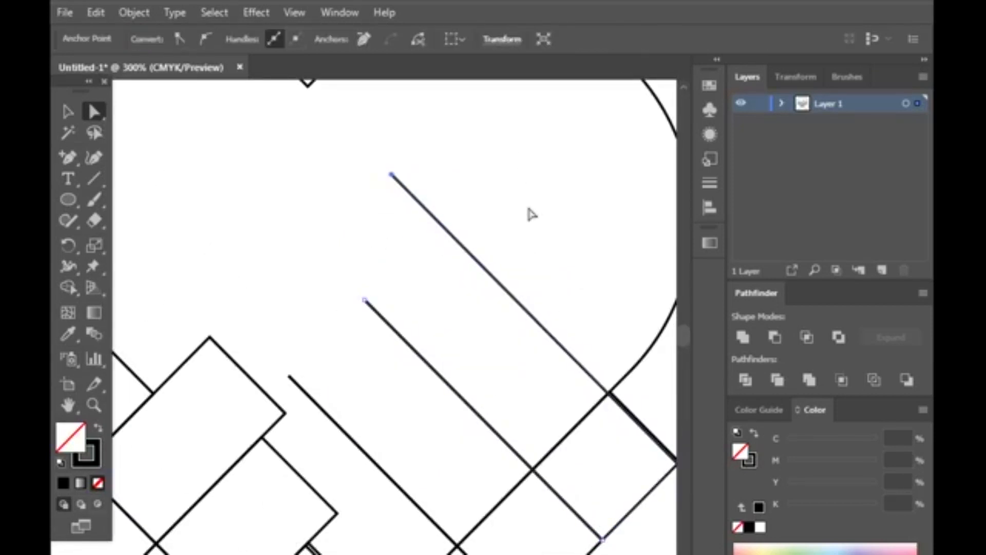
pyautogui.click(529, 213)
# - Pull the open ends of the original group's middle column path back slightly along their lines
pyautogui.scroll(-1, 462, 352)
pyautogui.moveTo(322, 304); pyautogui.dragTo(322, 304)
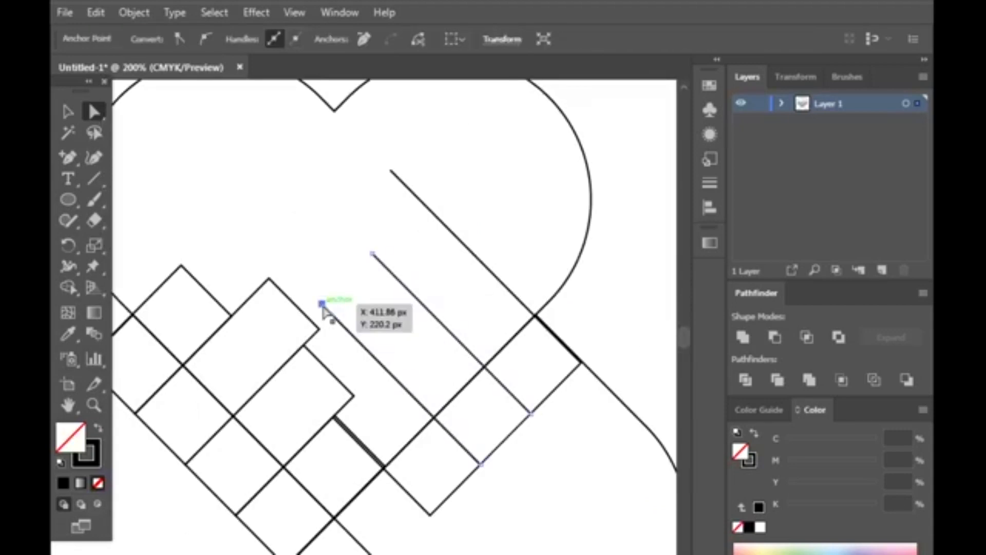
pyautogui.click(373, 254)
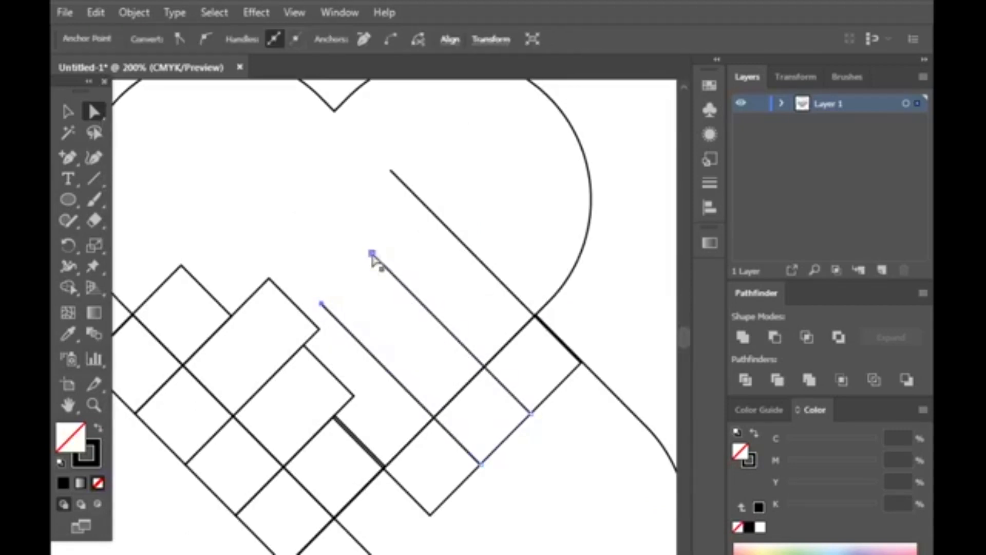
pyautogui.click(322, 304)
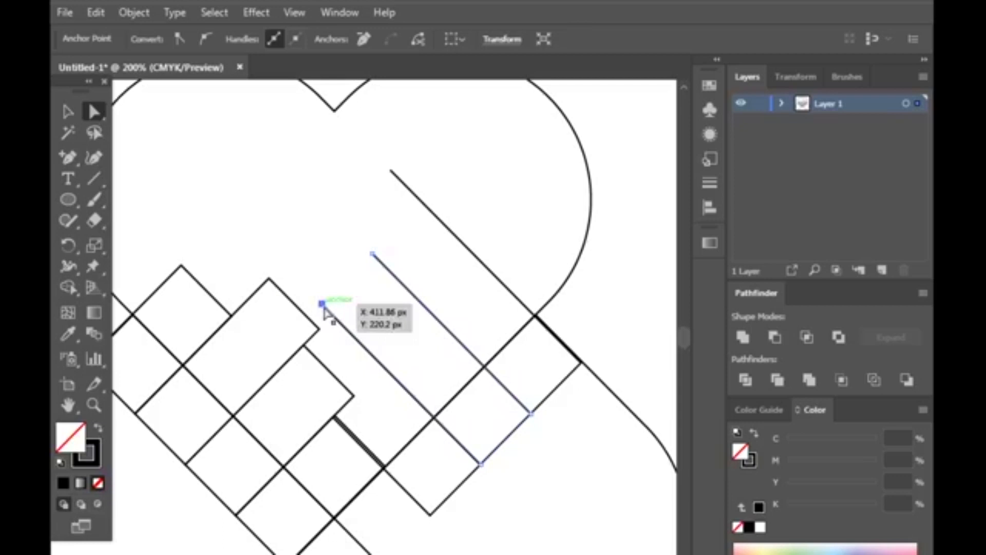
pyautogui.moveTo(373, 254); pyautogui.dragTo(387, 267)
pyautogui.click(581, 255)
pyautogui.click(628, 248)
# - Delete the two large rounded pill ends below the heart, keeping the heart outline and the column groups
pyautogui.scroll(-2, 430, 483)
pyautogui.scroll(-1, 427, 470)
pyautogui.scroll(-2, 437, 464)
pyautogui.press('v')
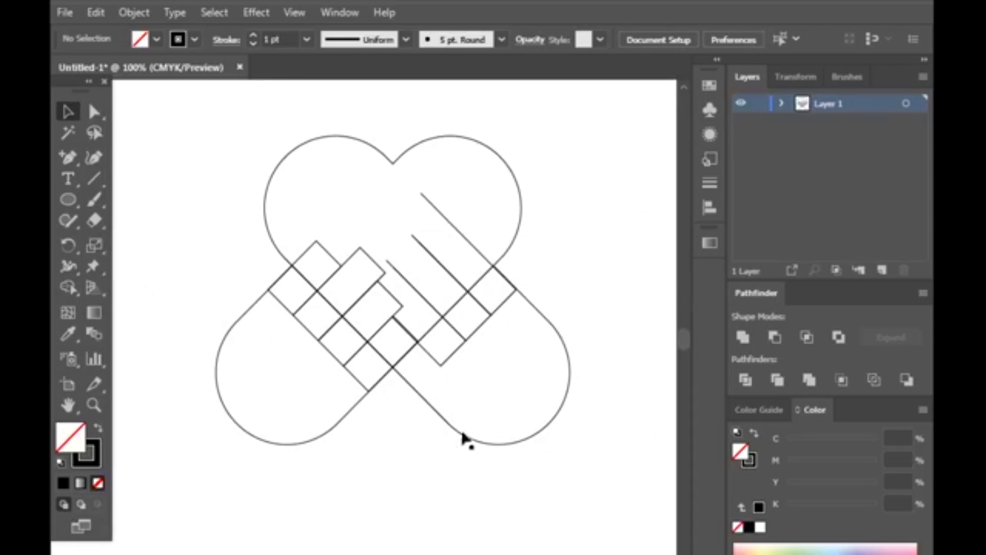
pyautogui.moveTo(548, 446); pyautogui.dragTo(492, 417)
pyautogui.press('Delete')
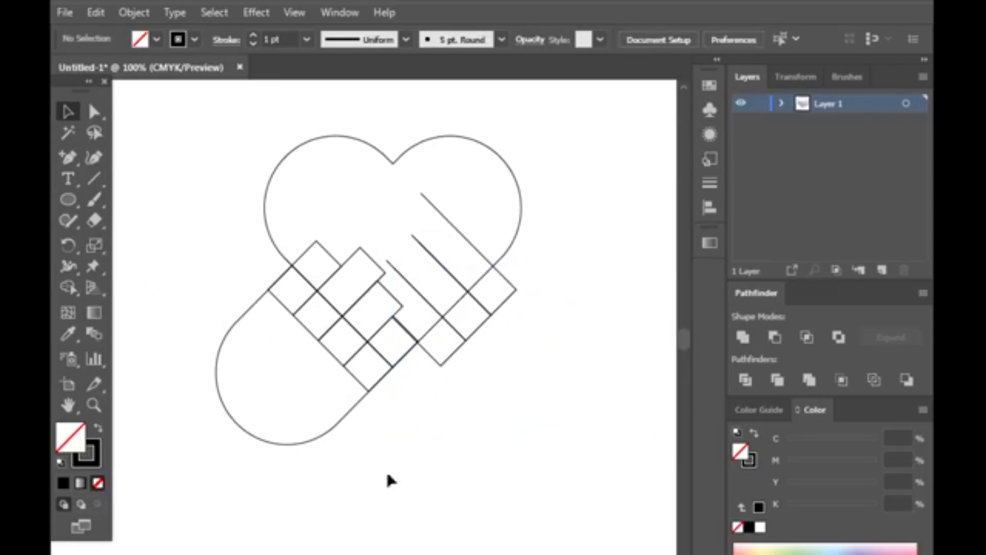
pyautogui.moveTo(351, 482); pyautogui.dragTo(239, 383)
pyautogui.press('Delete')
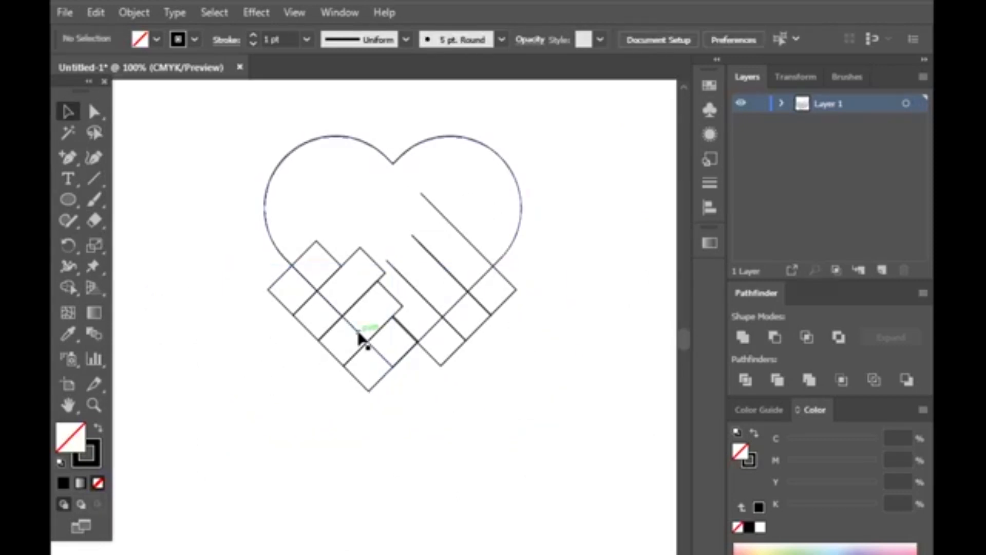
# - Round all corners of the copied group's four columns fully so they become pill-shaped fingers
pyautogui.click(360, 338)
pyautogui.click(94, 112)
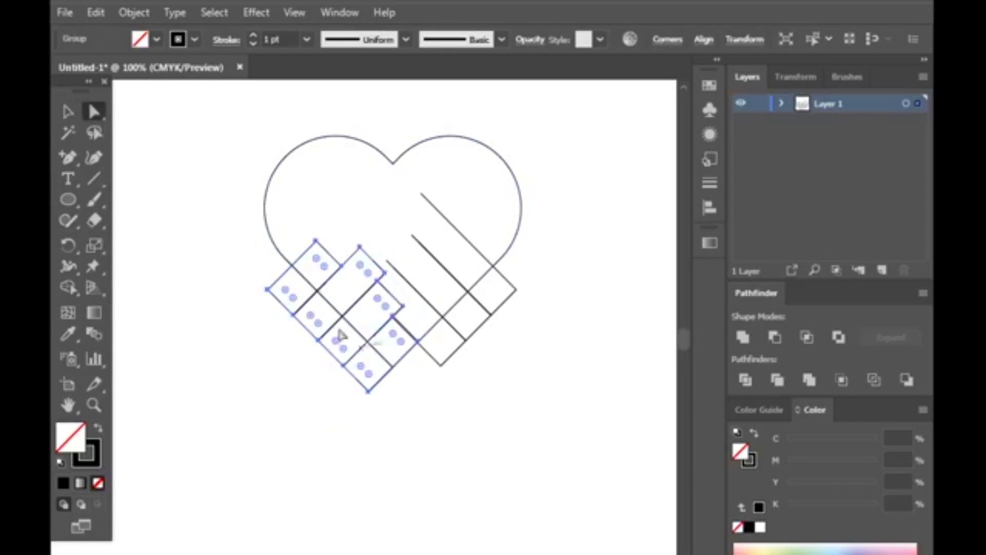
pyautogui.moveTo(368, 379); pyautogui.dragTo(402, 329)
pyautogui.click(409, 444)
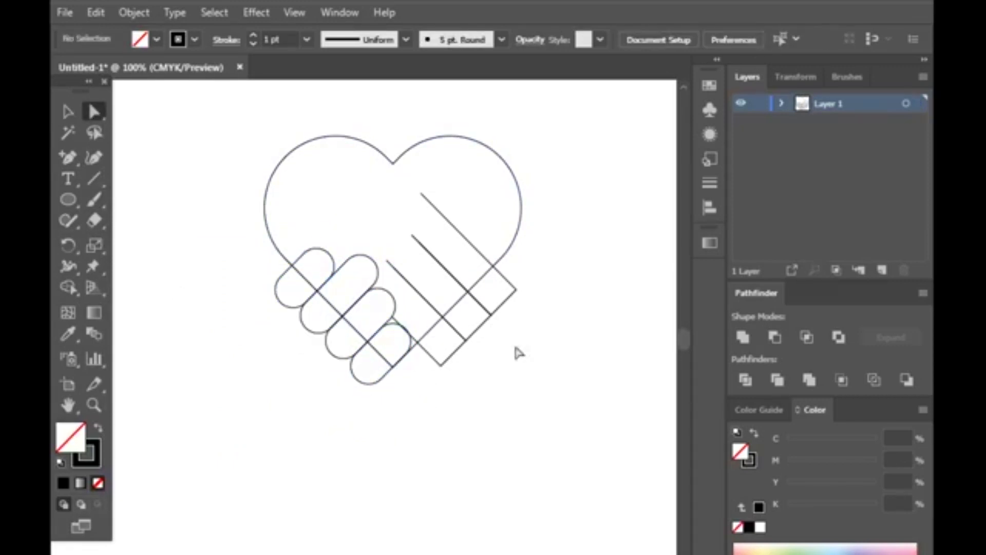
# - Round the lower-right corners of the original group's columns fully to form rounded fingertips
pyautogui.press('v')
pyautogui.click(457, 349)
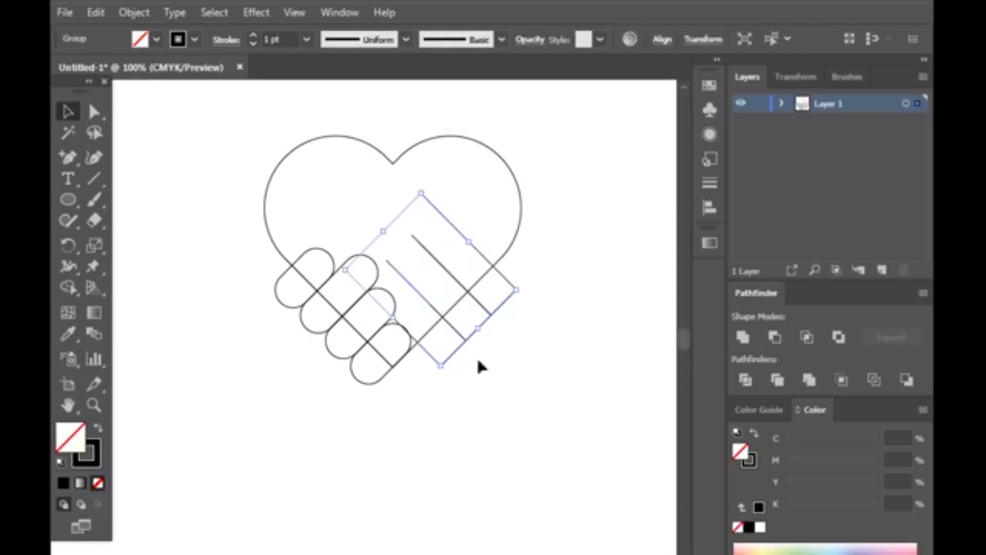
pyautogui.press('a')
pyautogui.moveTo(442, 349); pyautogui.dragTo(418, 323)
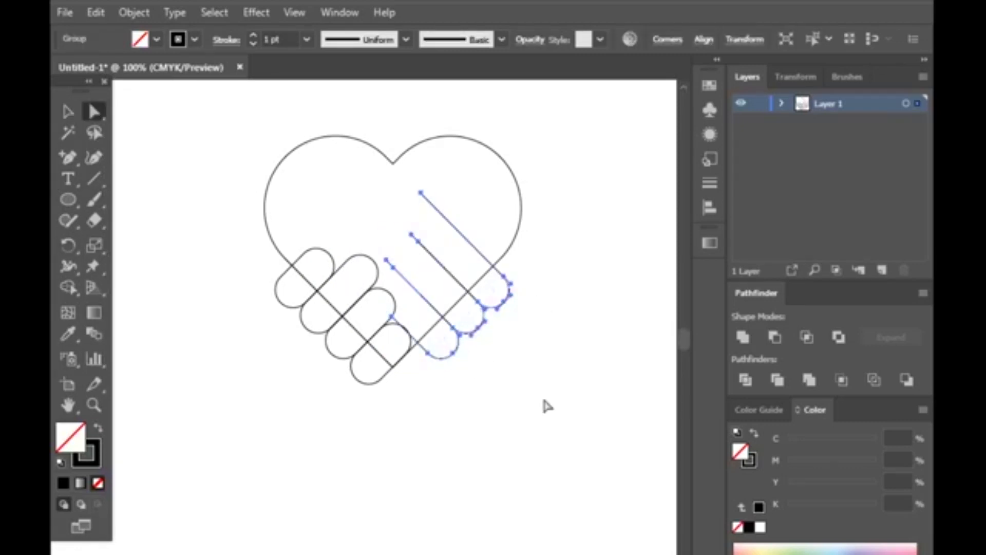
pyautogui.click(544, 405)
# - With the Pen tool, draw a diagonal line from the heart's notch down to the lower left, and curve it right into a thumb tip
pyautogui.press('p')
pyautogui.moveTo(372, 220); pyautogui.dragTo(409, 372)
pyautogui.scroll(3, 393, 351)
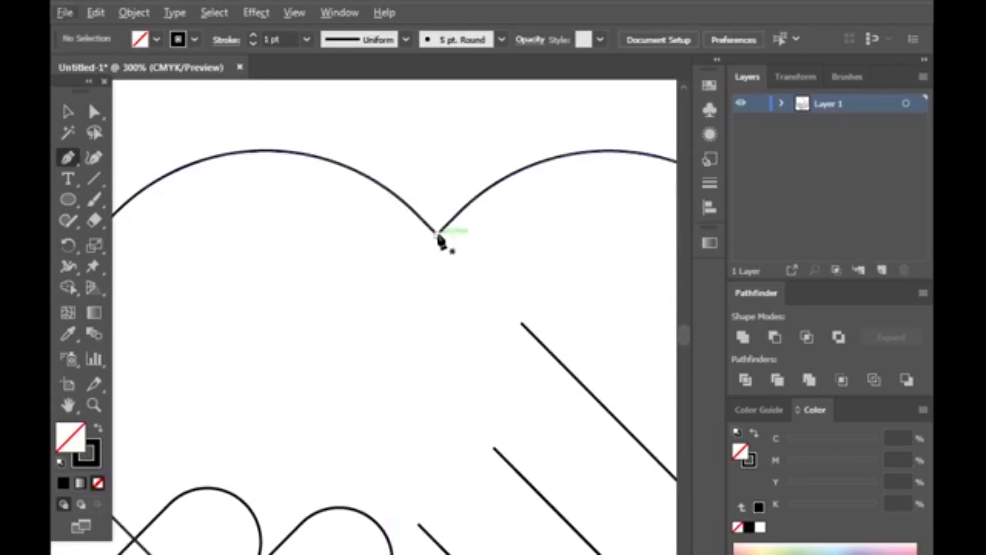
pyautogui.click(437, 234)
pyautogui.click(270, 404)
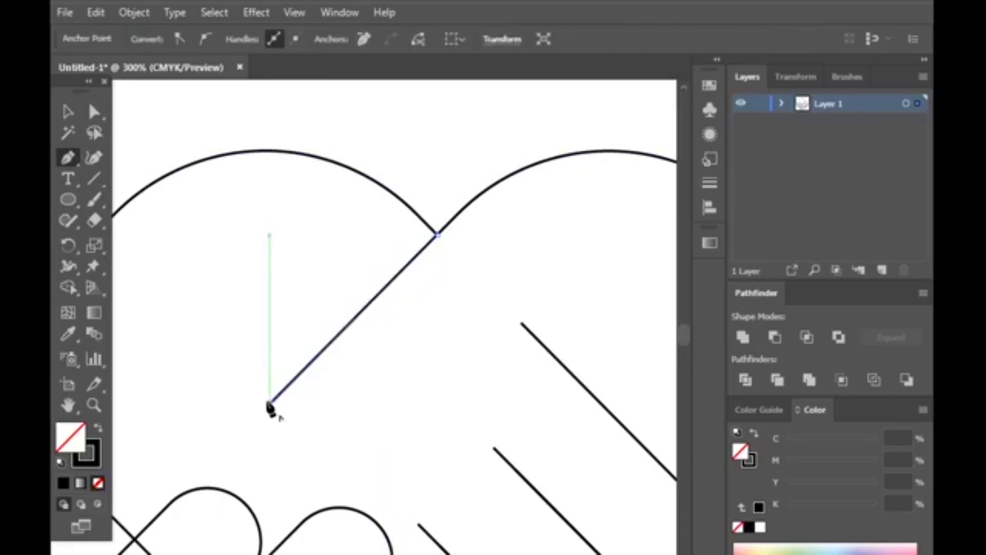
pyautogui.moveTo(403, 411); pyautogui.dragTo(532, 368)
pyautogui.click(403, 412)
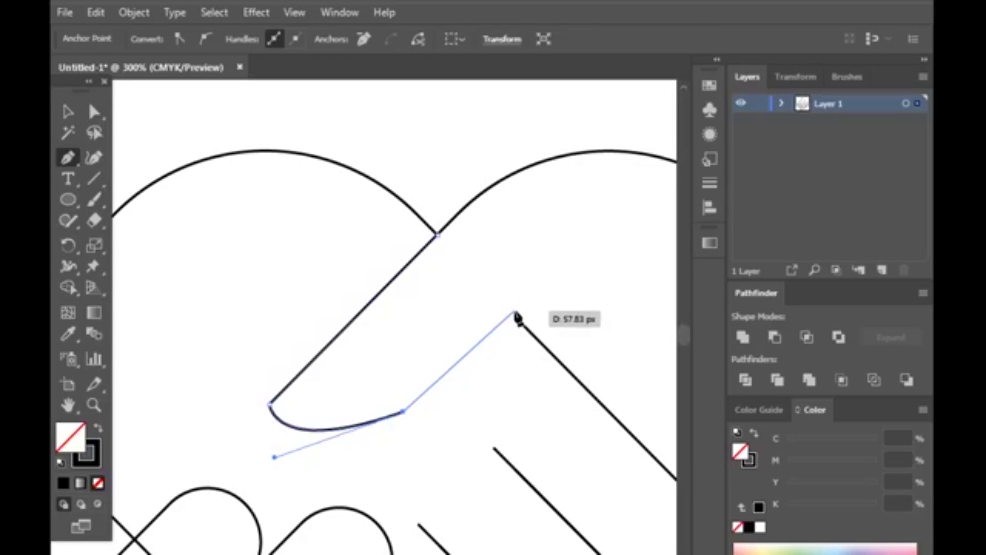
# - Continue the thumb path up to the outermost finger line's end, and finish it with a shallow curve into the heart's right lobe
pyautogui.click(516, 314)
pyautogui.scroll(-3, 511, 324)
pyautogui.moveTo(567, 317); pyautogui.dragTo(592, 306)
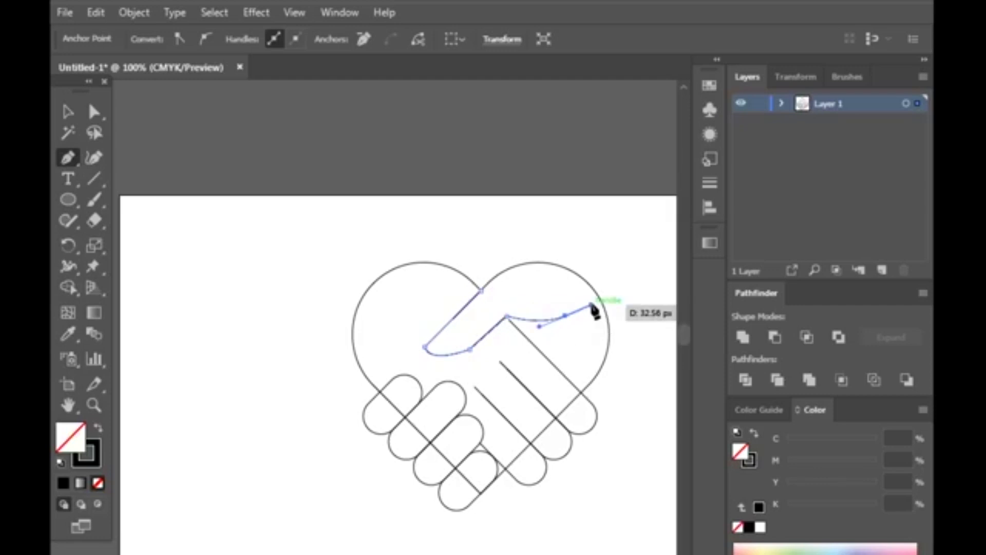
pyautogui.click(68, 111)
pyautogui.click(592, 479)
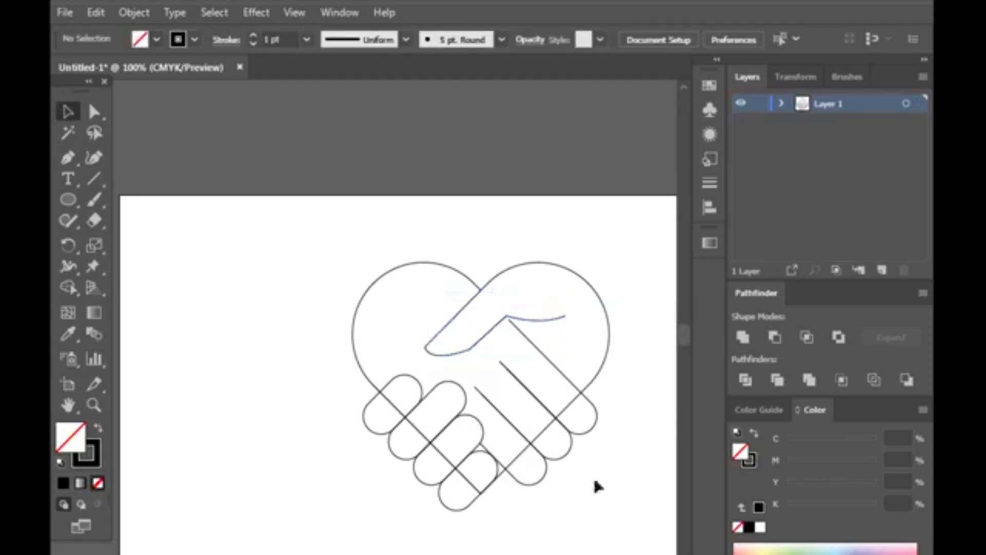
# - Pull the outermost finger line's open end back so it stops just short of the thumb outline
pyautogui.scroll(-2, 596, 480)
pyautogui.scroll(2, 611, 468)
pyautogui.click(94, 112)
pyautogui.scroll(1, 502, 449)
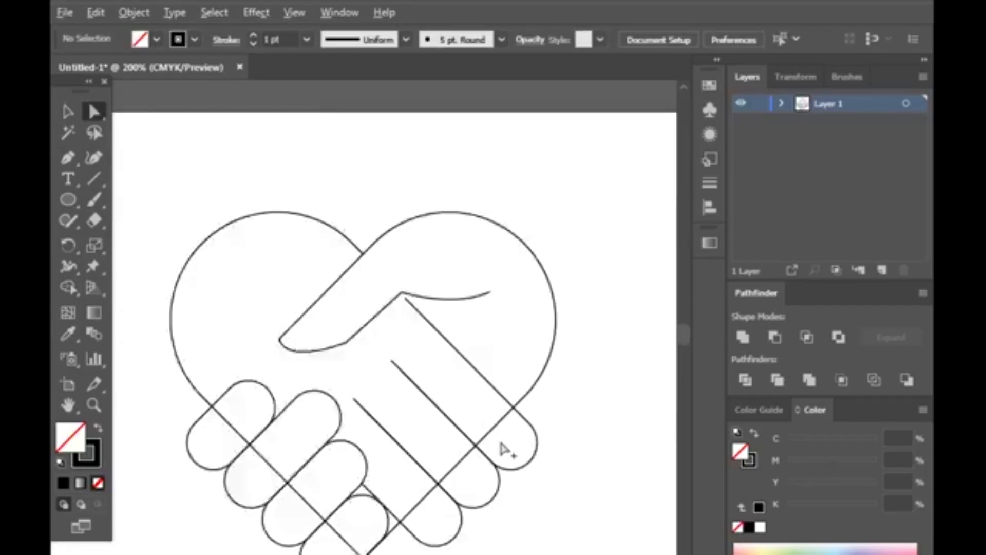
pyautogui.scroll(3, 368, 254)
pyautogui.moveTo(361, 240); pyautogui.dragTo(386, 267)
# - Shorten the upper open ends of the two inner finger lines slightly to match the outermost line's gap
pyautogui.moveTo(325, 404); pyautogui.dragTo(353, 436)
pyautogui.click(225, 506)
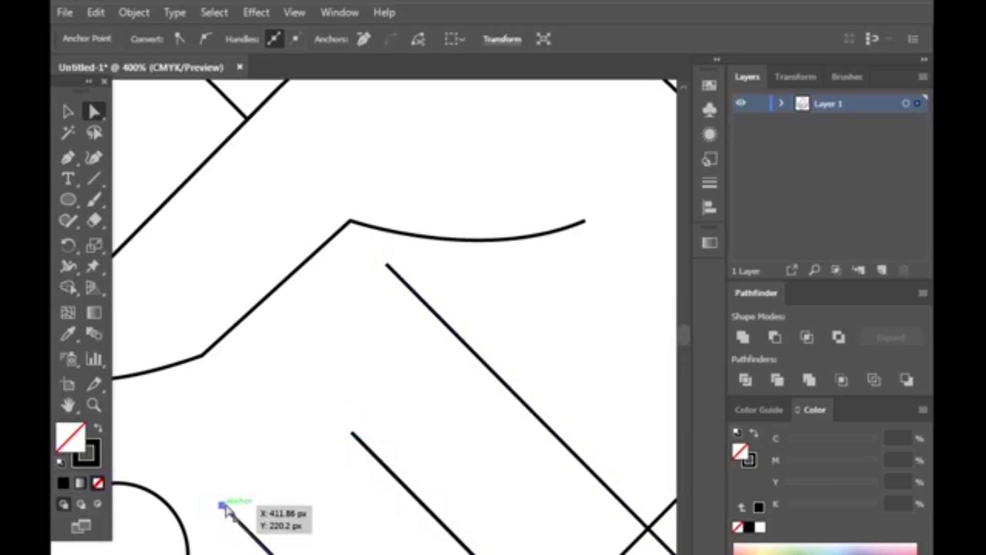
pyautogui.moveTo(225, 506); pyautogui.dragTo(249, 530)
pyautogui.scroll(-4, 395, 504)
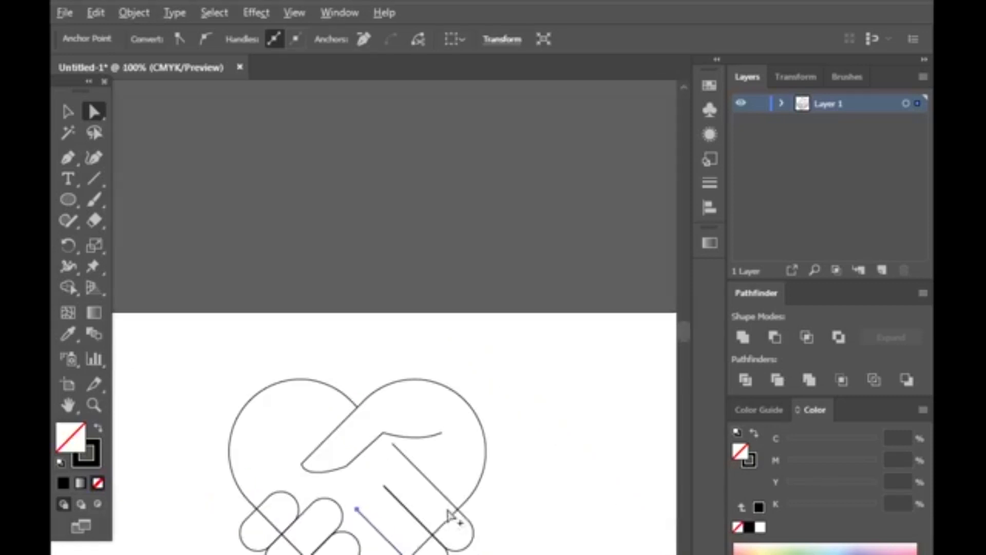
pyautogui.click(515, 542)
pyautogui.scroll(-3, 515, 543)
pyautogui.scroll(-3, 513, 380)
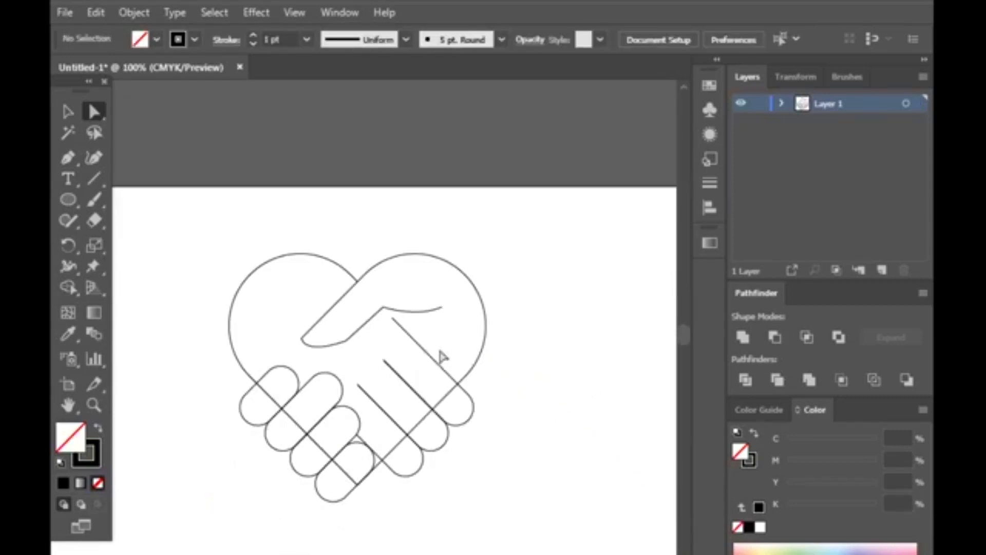
# - Shorten the open upper end of the innermost right-hand finger line slightly, keeping the line straight
pyautogui.scroll(3, 371, 391)
pyautogui.click(333, 379)
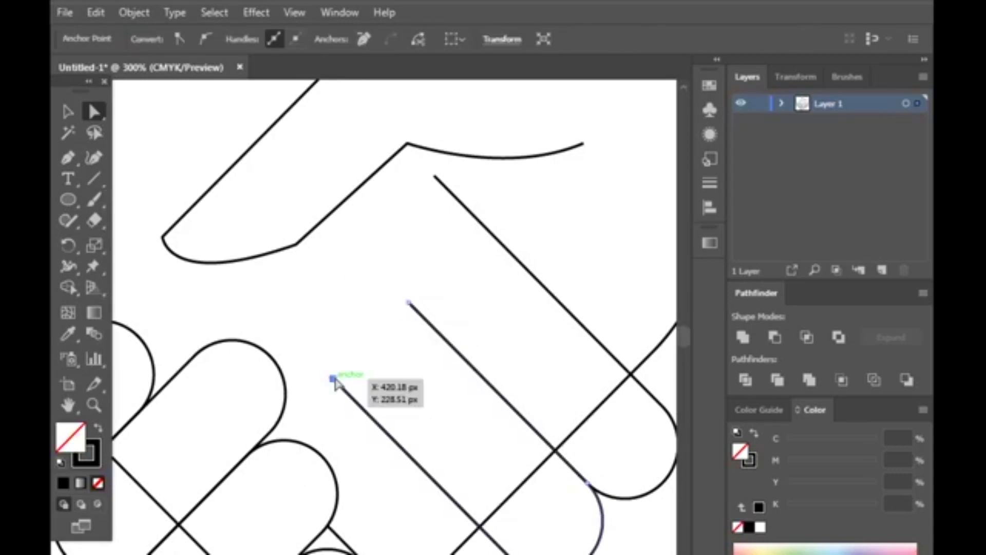
pyautogui.moveTo(335, 379); pyautogui.dragTo(360, 405)
pyautogui.click(430, 364)
pyautogui.scroll(-4, 429, 363)
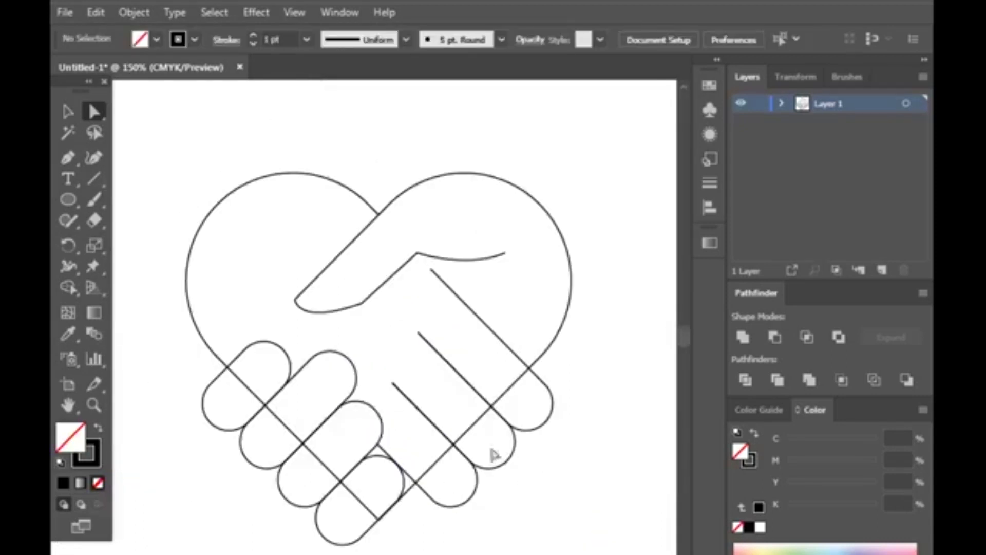
pyautogui.scroll(2, 377, 442)
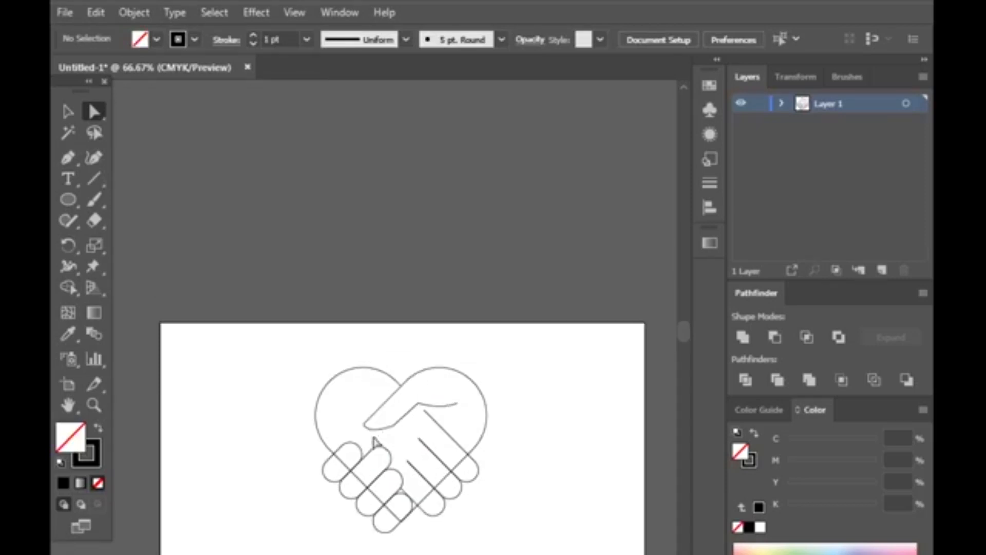
pyautogui.click(70, 110)
pyautogui.moveTo(295, 346); pyautogui.dragTo(554, 524)
pyautogui.click(446, 524)
# - Add anchor points to the heart outline where it crosses the first left finger and just beside its bottom corner
pyautogui.moveTo(68, 157); pyautogui.dragTo(154, 177)
pyautogui.scroll(12, 341, 475)
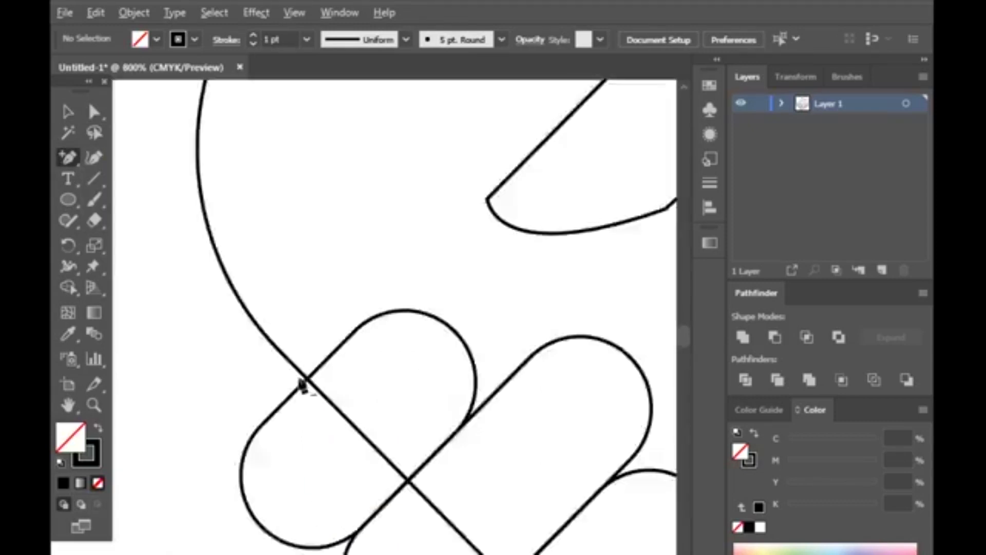
pyautogui.scroll(3, 368, 364)
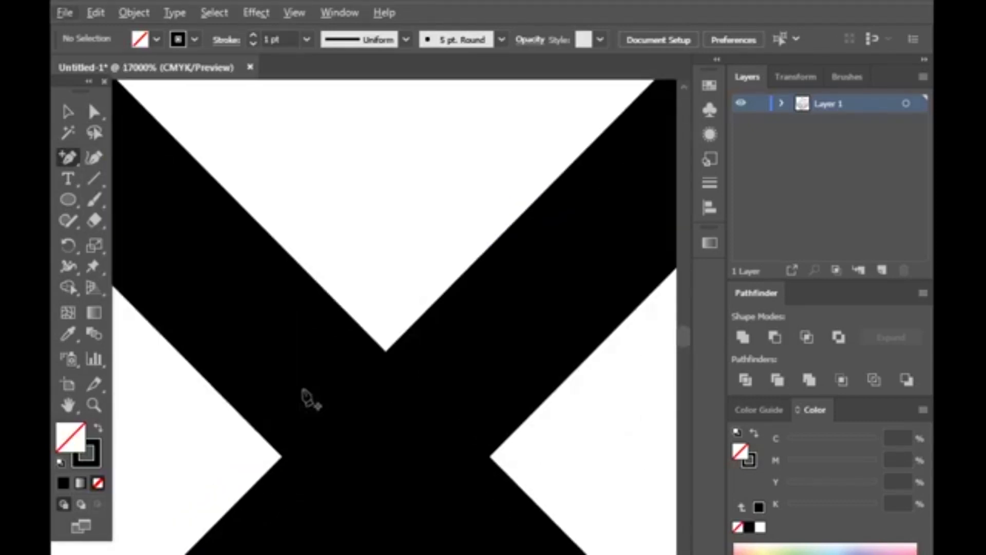
pyautogui.click(372, 443)
pyautogui.scroll(-15, 363, 478)
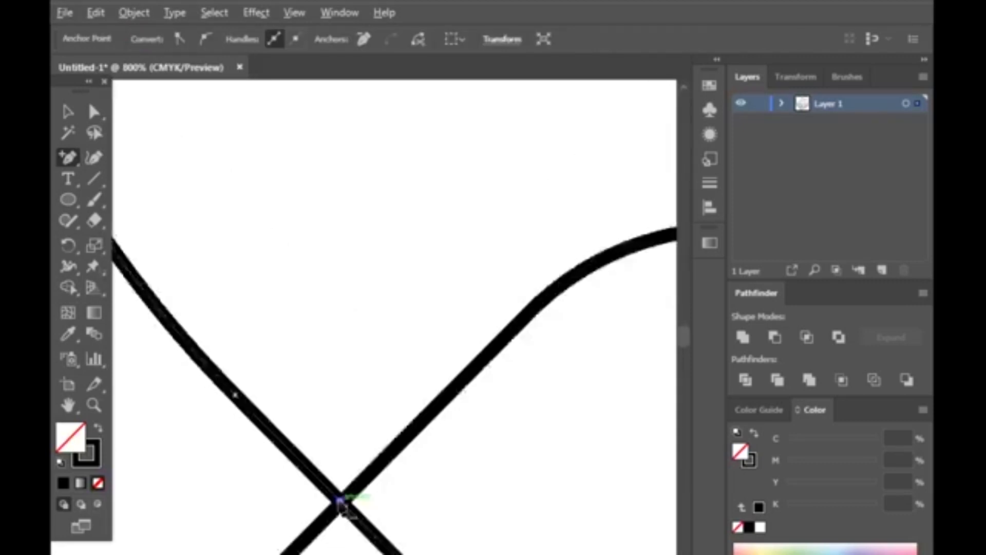
pyautogui.scroll(14, 425, 511)
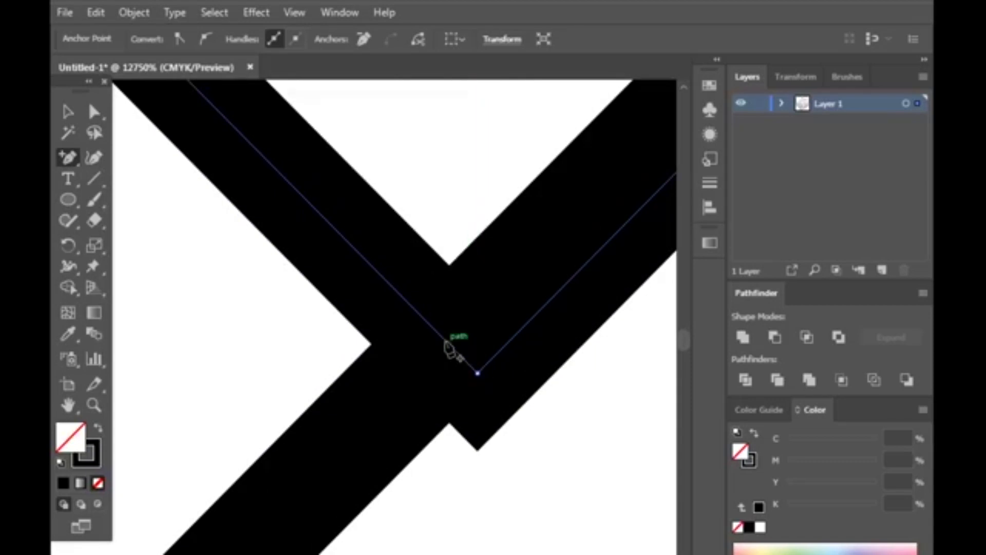
pyautogui.click(441, 335)
pyautogui.scroll(-14, 399, 379)
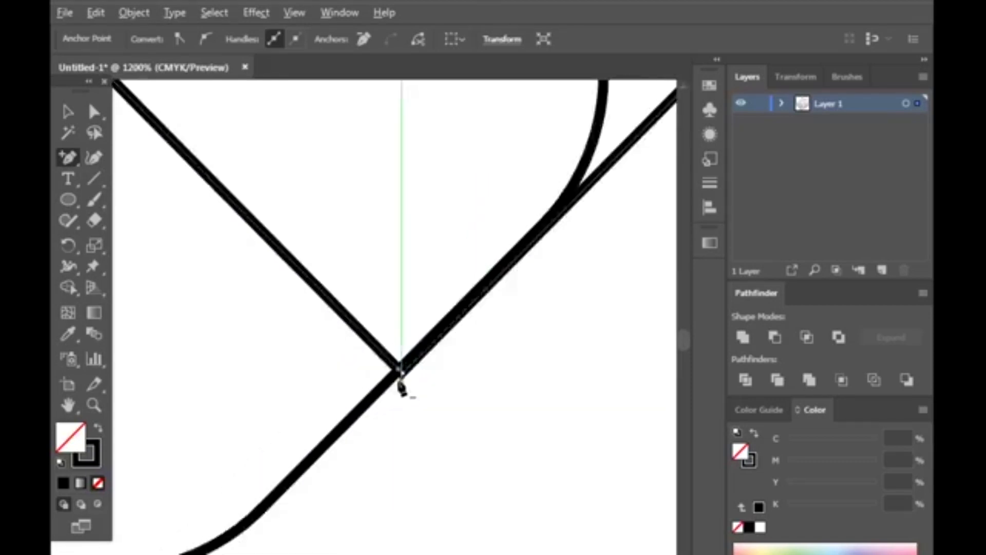
# - Delete the heart outline's lower-left straight segment running across the left-hand fingers
pyautogui.click(93, 111)
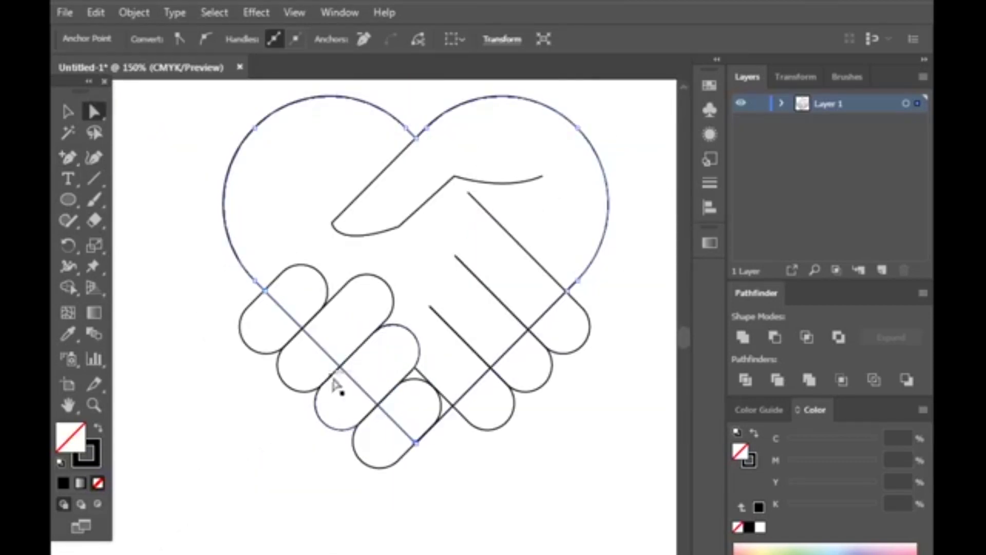
pyautogui.click(363, 394)
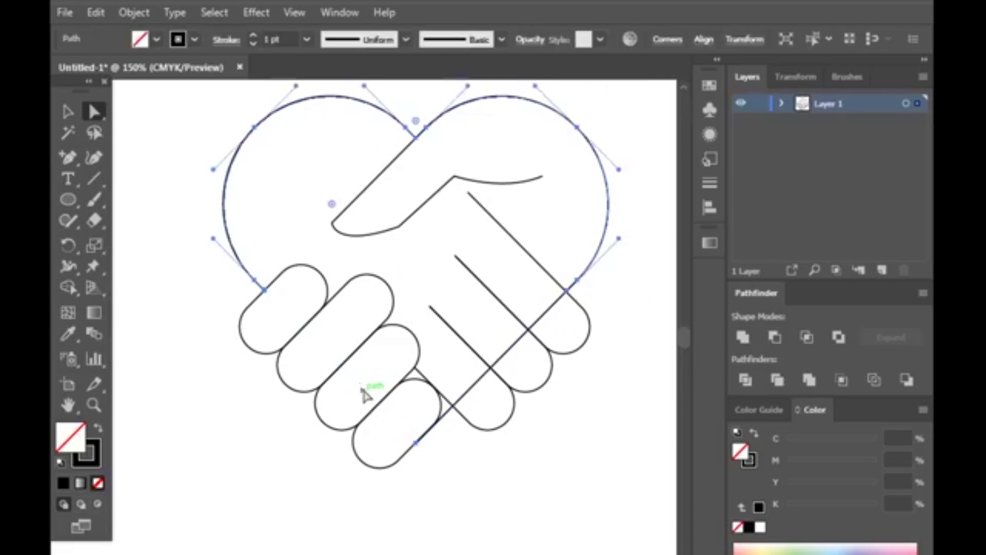
pyautogui.click(434, 497)
# - Add an anchor point where the heart outline meets the outermost right finger, and delete the straight segment crossing the right-hand fingers
pyautogui.press('+')
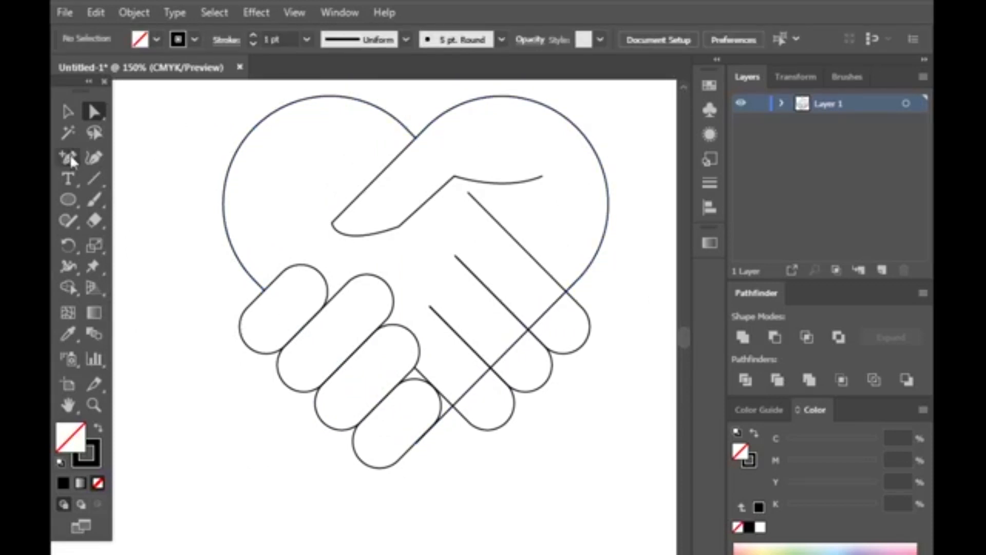
pyautogui.scroll(10, 512, 392)
pyautogui.scroll(5, 488, 257)
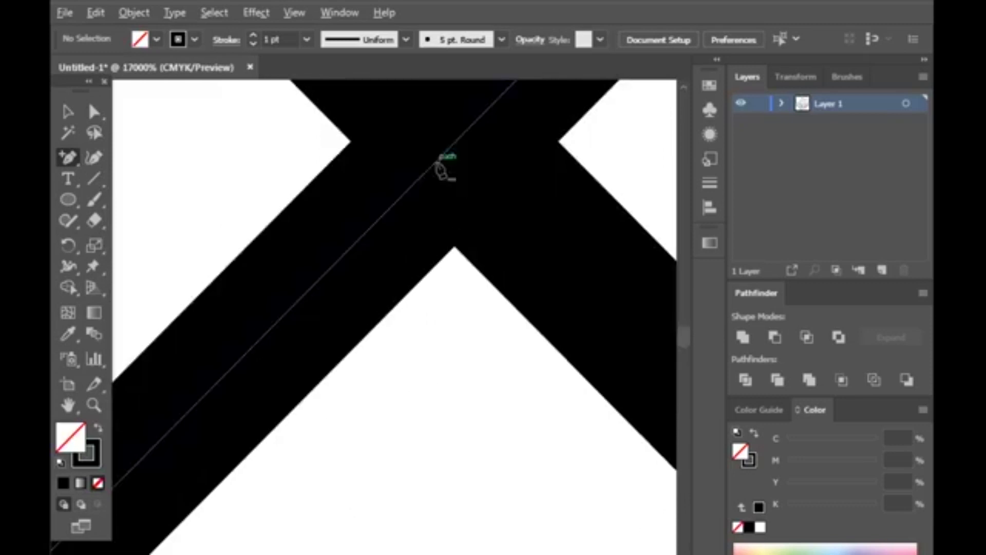
pyautogui.click(469, 431)
pyautogui.scroll(-12, 467, 434)
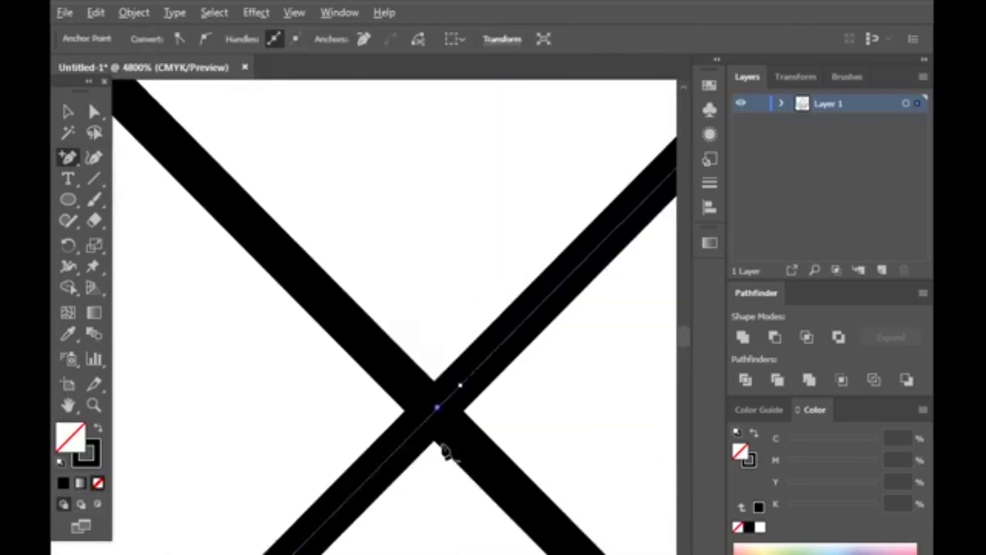
pyautogui.press('a')
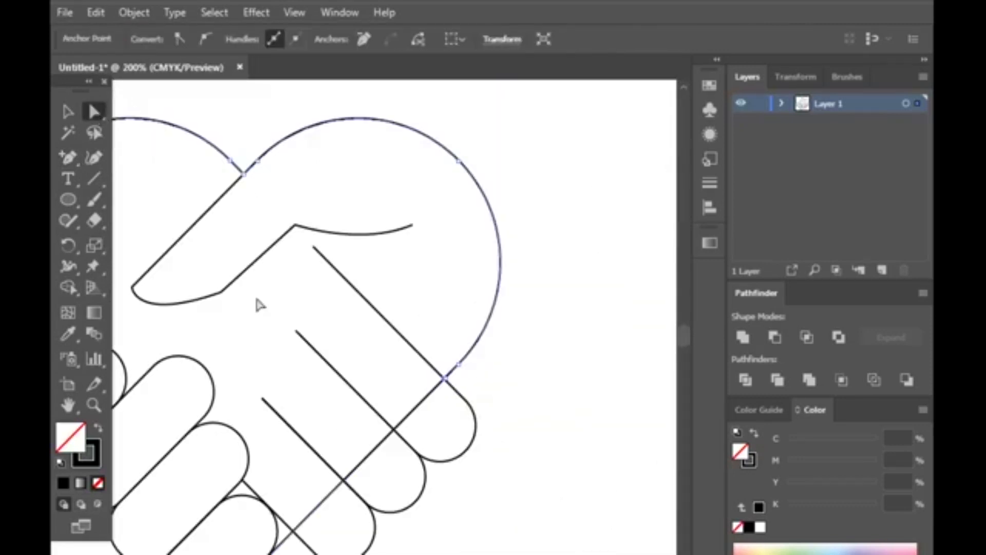
pyautogui.click(369, 462)
pyautogui.click(551, 481)
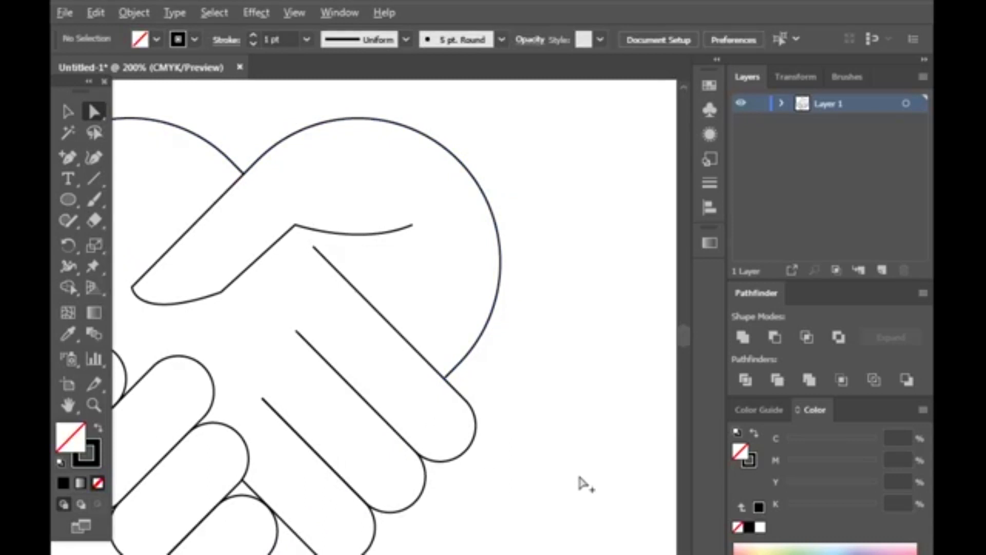
pyautogui.scroll(-3, 583, 483)
pyautogui.scroll(-2, 570, 436)
pyautogui.scroll(2, 584, 430)
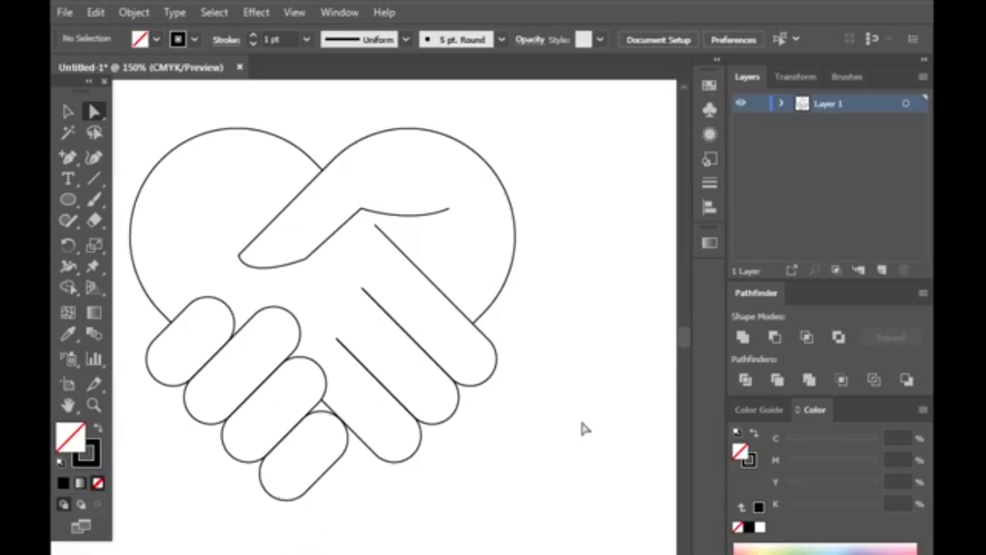
pyautogui.scroll(2, 408, 491)
pyautogui.scroll(-3, 329, 469)
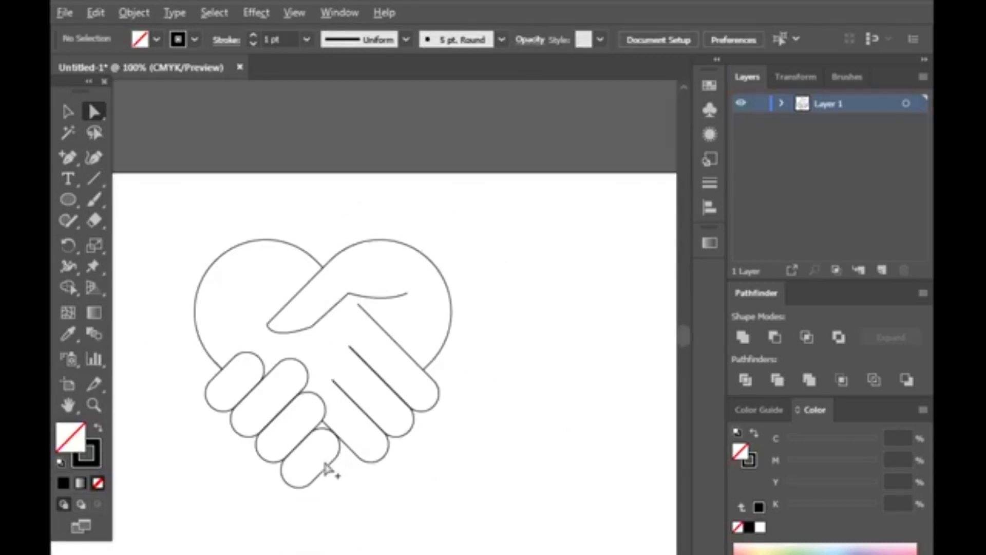
pyautogui.scroll(-1, 529, 455)
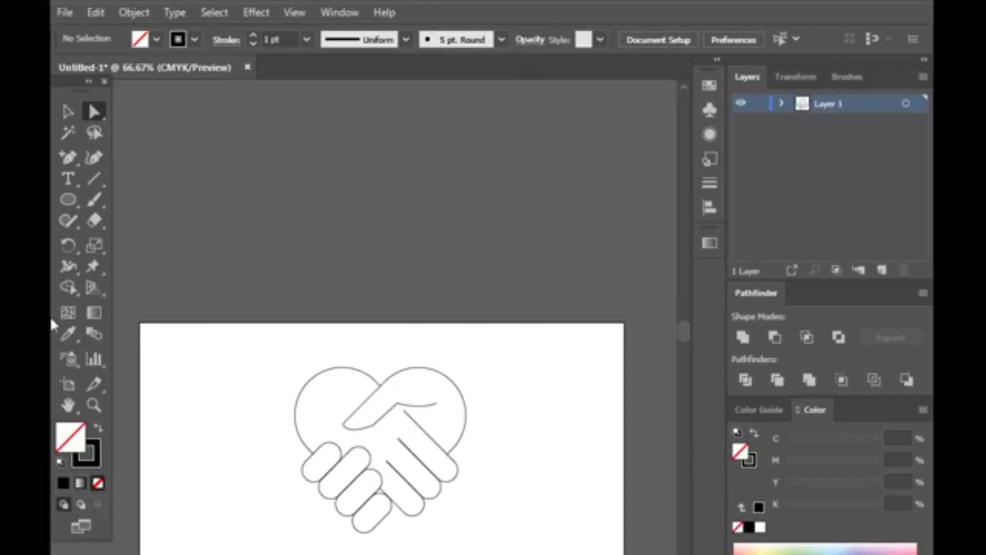
# - Try stroke weights of 3 pt and 4 pt on the whole handshake drawing
pyautogui.click(65, 113)
pyautogui.moveTo(254, 353); pyautogui.dragTo(514, 553)
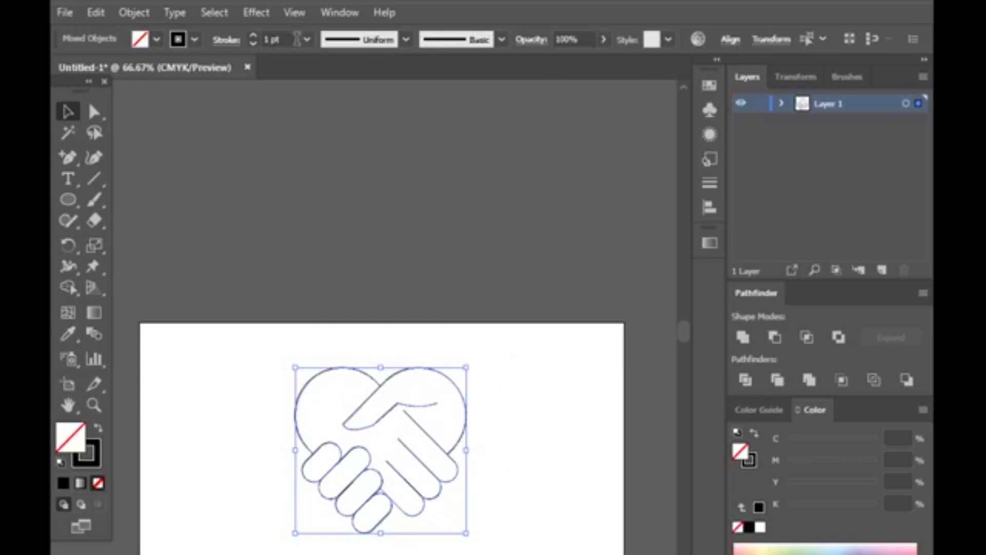
pyautogui.click(307, 39)
pyautogui.click(337, 153)
pyautogui.click(309, 39)
pyautogui.click(328, 173)
pyautogui.click(378, 248)
pyautogui.scroll(-3, 383, 501)
pyautogui.scroll(-3, 386, 505)
pyautogui.scroll(2, 387, 432)
# - Set the stroke weight of all the handshake paths to 5 pt
pyautogui.moveTo(291, 332); pyautogui.dragTo(466, 485)
pyautogui.click(307, 40)
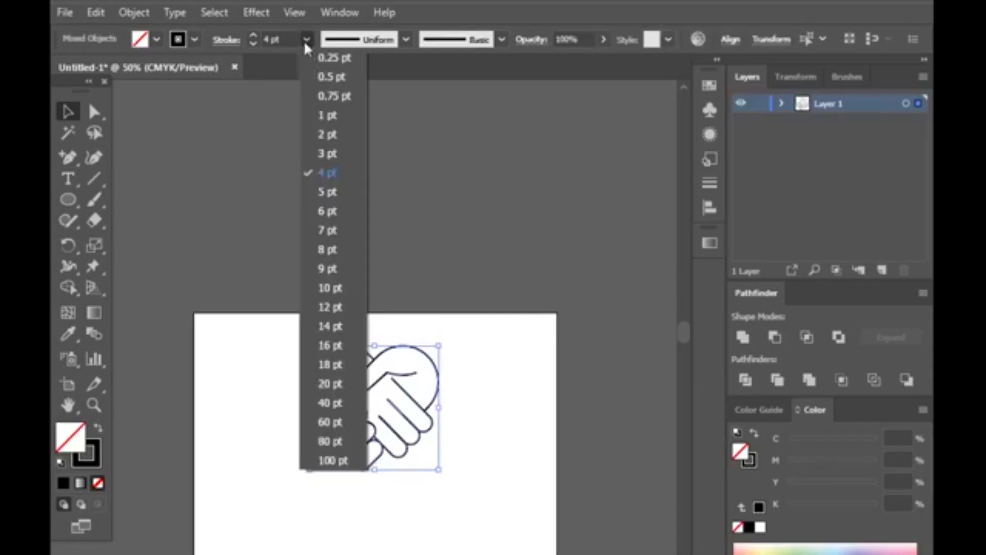
pyautogui.click(328, 191)
# - Expand the strokes of the whole handshake drawing into filled shapes, and unite them into a single shape
pyautogui.moveTo(275, 326); pyautogui.dragTo(458, 493)
pyautogui.click(133, 12)
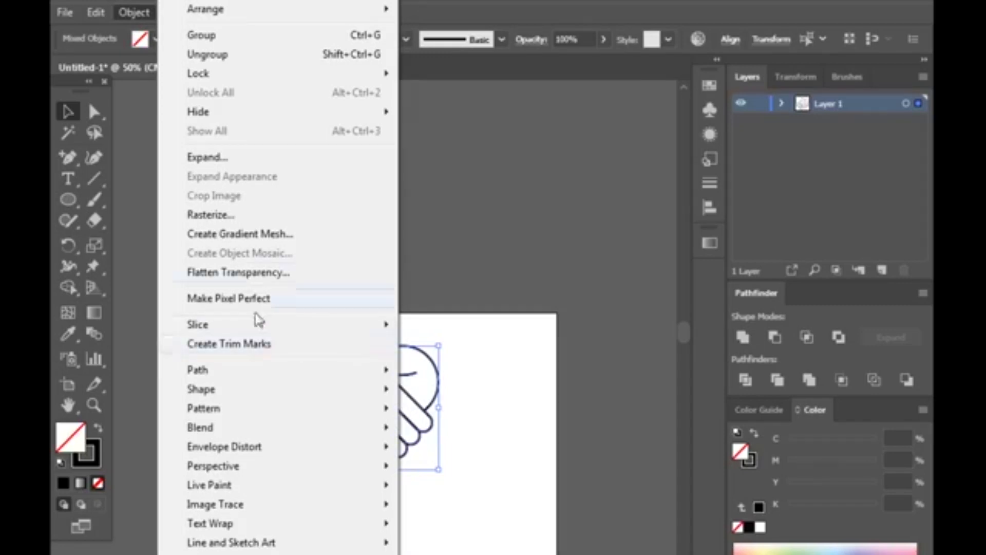
pyautogui.click(231, 157)
pyautogui.click(452, 401)
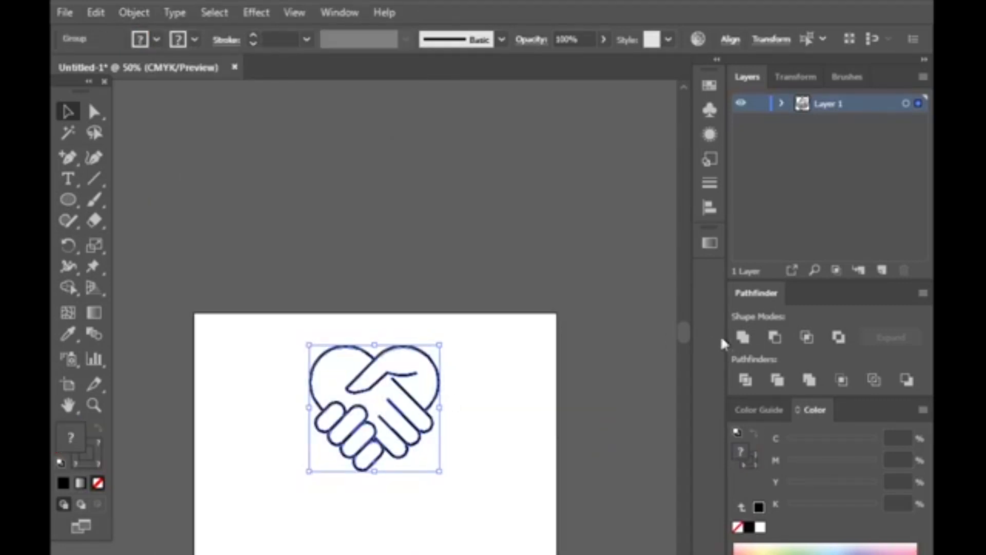
pyautogui.click(743, 338)
pyautogui.click(454, 426)
# - Move the whole handshake logo straight down towards the middle of the artboard
pyautogui.moveTo(291, 347)
pyautogui.mouseDown()
pyautogui.moveTo(432, 449)
pyautogui.moveTo(424, 454)
pyautogui.mouseUp()
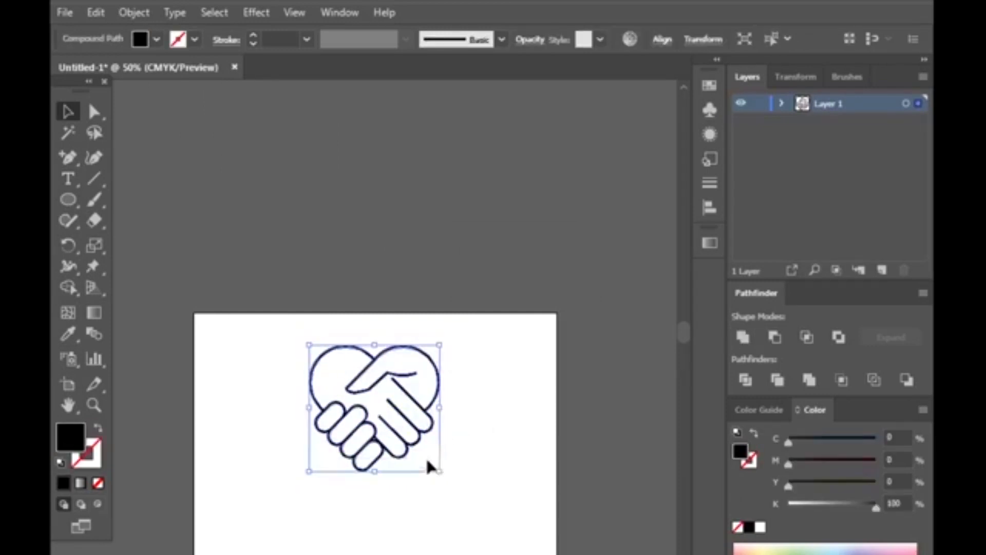
pyautogui.moveTo(375, 402); pyautogui.dragTo(373, 445)
pyautogui.click(494, 432)
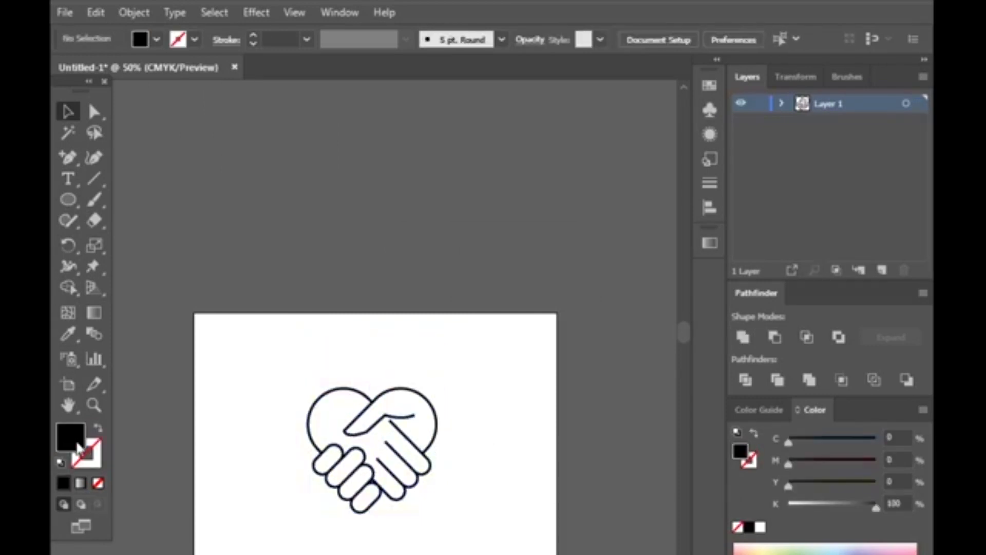
# - Try to set the fill colour to bright pink without having the logo selected
pyautogui.doubleClick(72, 439)
pyautogui.moveTo(538, 144); pyautogui.dragTo(592, 127)
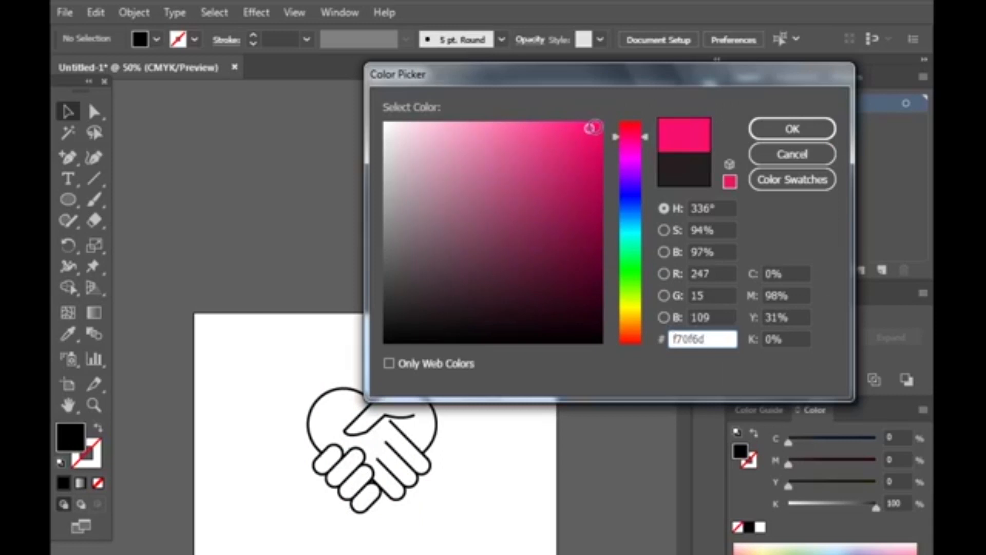
pyautogui.press('Return')
# - Fill the handshake logo with bright pink, about C 0, M 97, Y 47, K 0
pyautogui.click(418, 454)
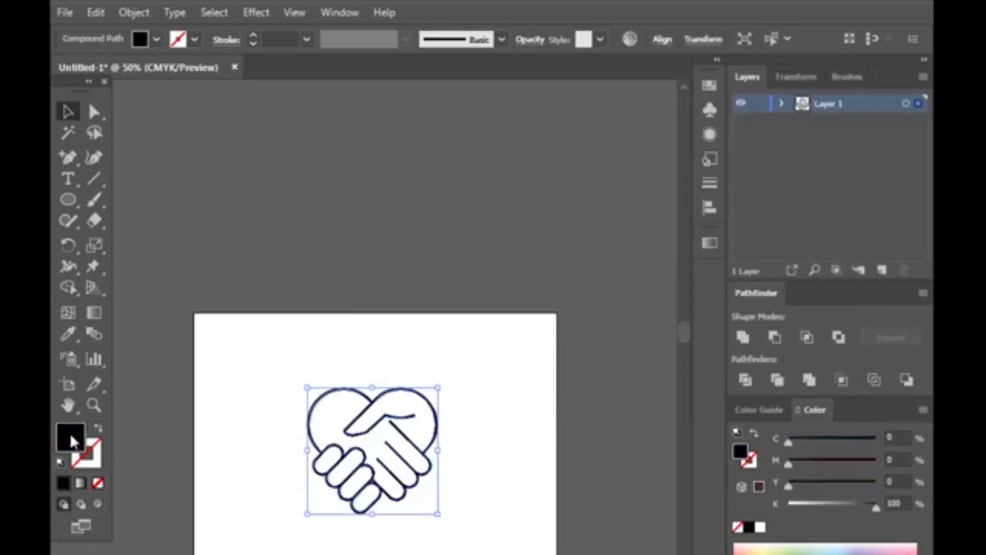
pyautogui.doubleClick(72, 439)
pyautogui.click(579, 125)
pyautogui.press('Return')
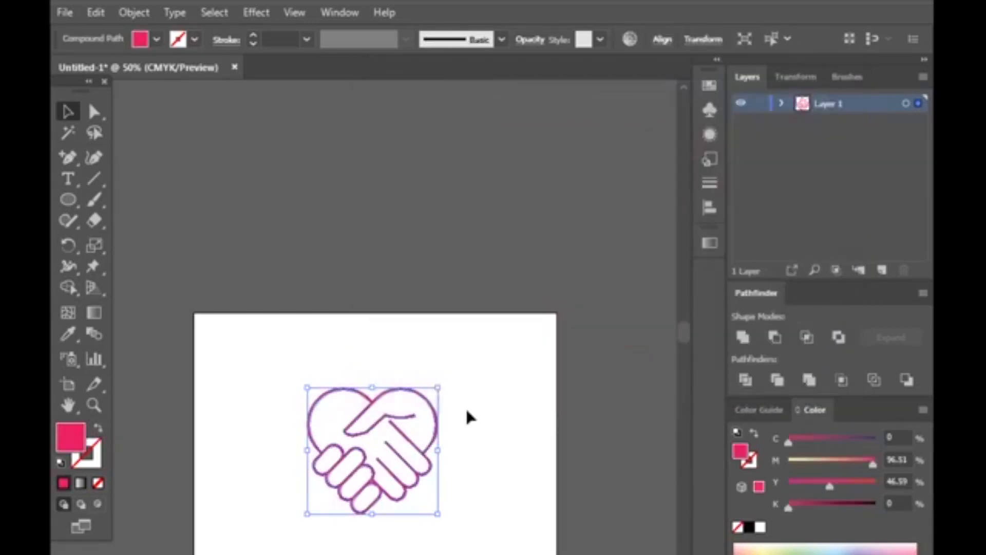
pyautogui.click(465, 414)
# - Draw a rectangle from the artboard's centre that covers the whole artboard, and fill it with black
pyautogui.moveTo(67, 199); pyautogui.dragTo(149, 213)
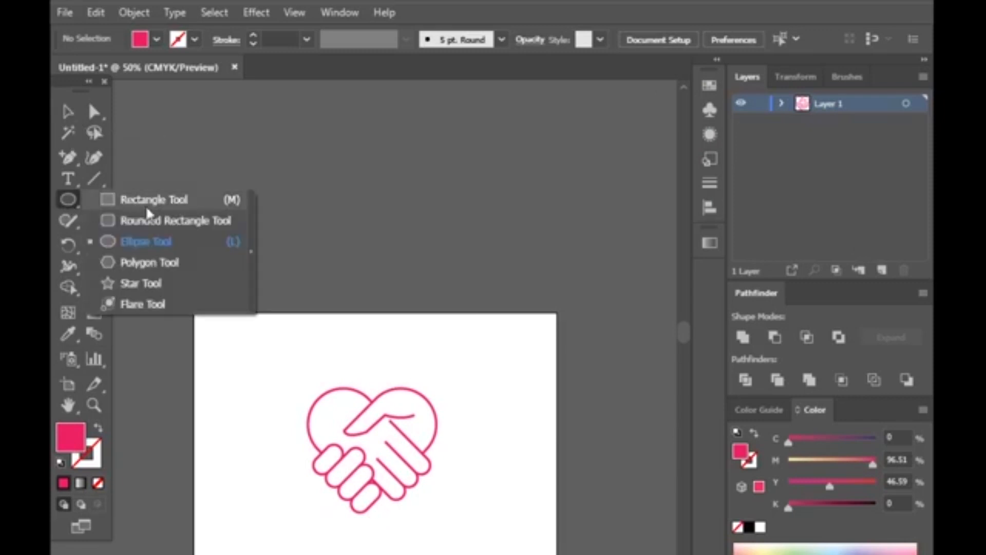
pyautogui.click(146, 207)
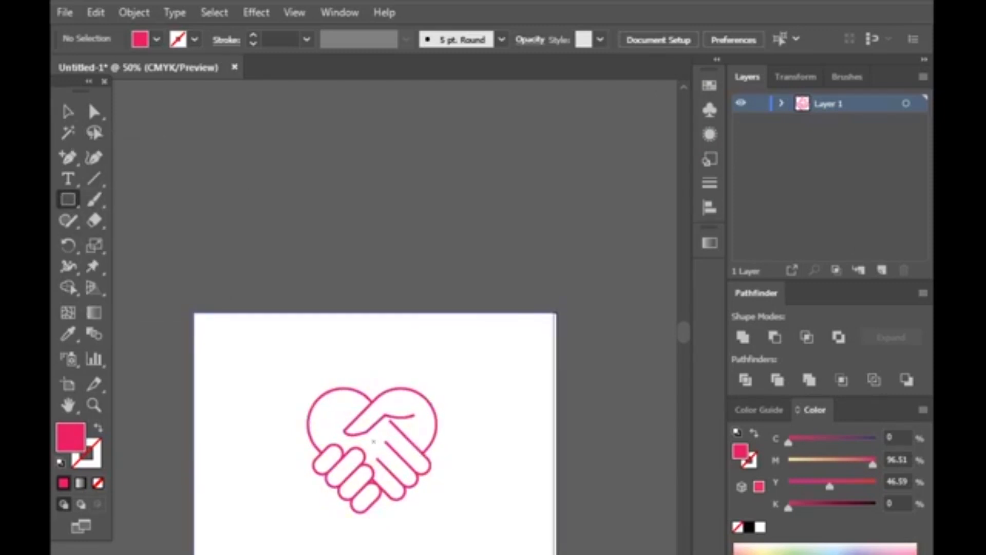
pyautogui.moveTo(374, 440); pyautogui.dragTo(557, 312)
pyautogui.click(144, 40)
pyautogui.click(97, 69)
pyautogui.click(293, 194)
# - Send the black rectangle behind the pink logo and lock it
pyautogui.click(68, 112)
pyautogui.rightClick(500, 403)
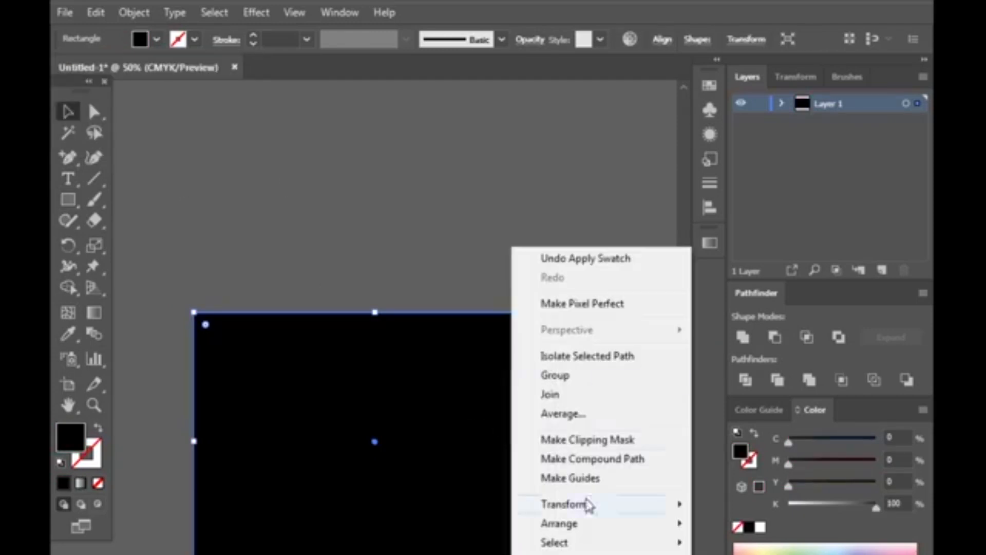
pyautogui.moveTo(560, 523)
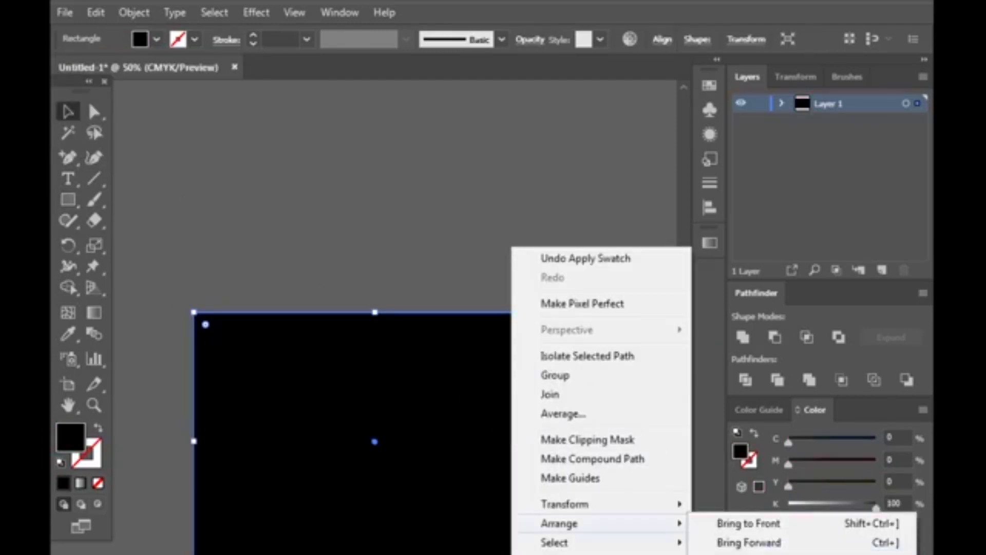
pyautogui.click(735, 544)
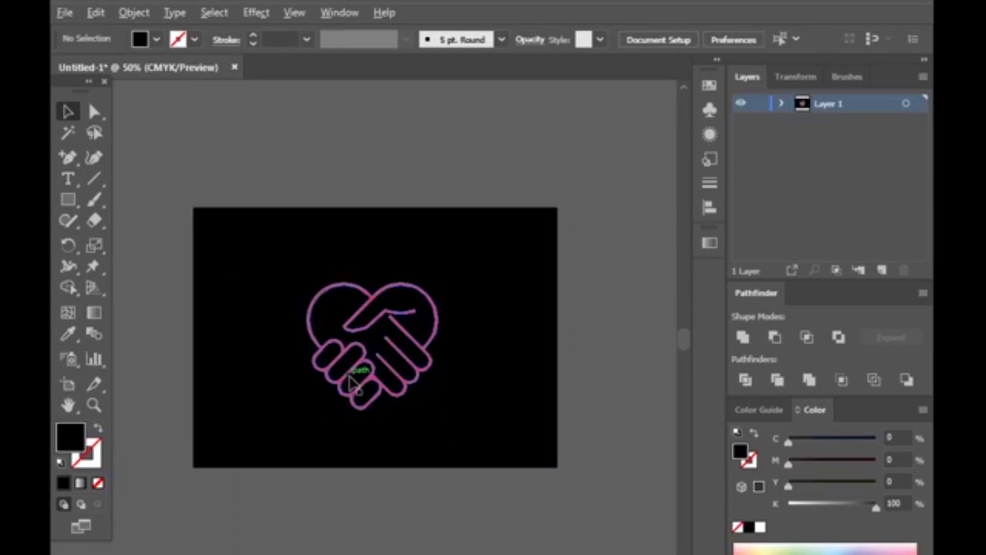
pyautogui.scroll(2, 350, 378)
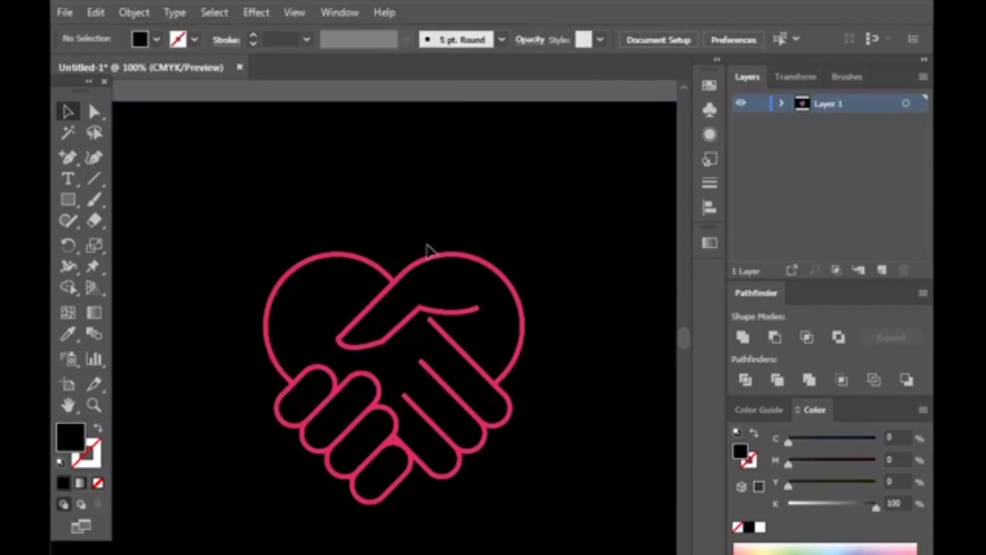
pyautogui.hotkey('ctrl', '0')
# - Create a second layer and move the logo's compound path onto it, leaving the black rectangle on Layer 1
pyautogui.click(782, 105)
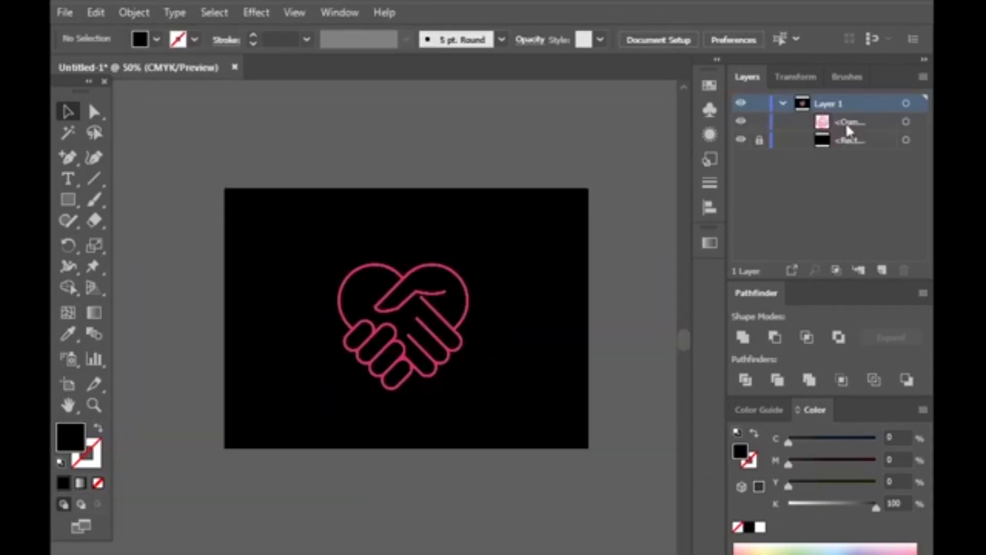
pyautogui.click(882, 269)
pyautogui.moveTo(842, 140); pyautogui.dragTo(826, 106)
pyautogui.click(783, 122)
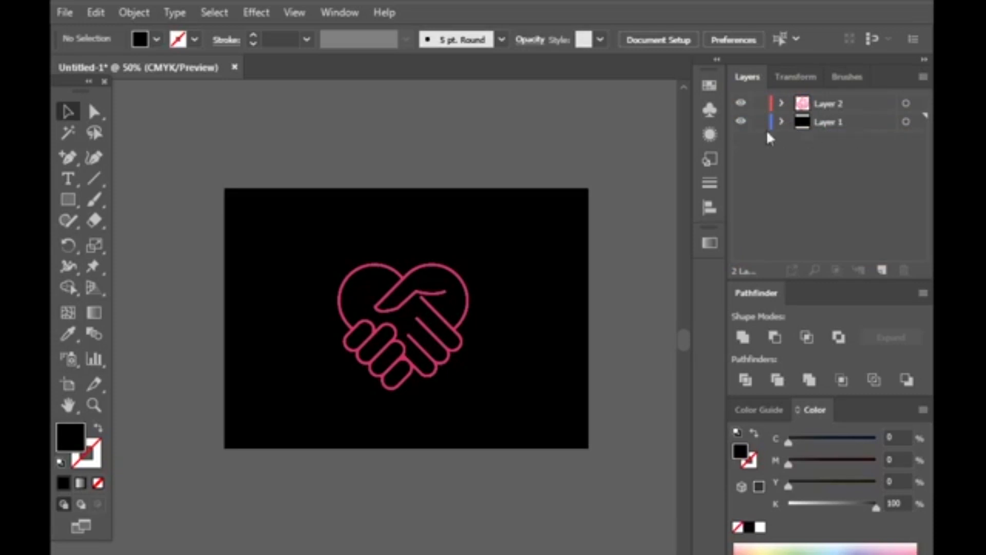
# - Lock Layer 1 and change the handshake logo's fill to the pink f4148a
pyautogui.click(759, 123)
pyautogui.click(444, 320)
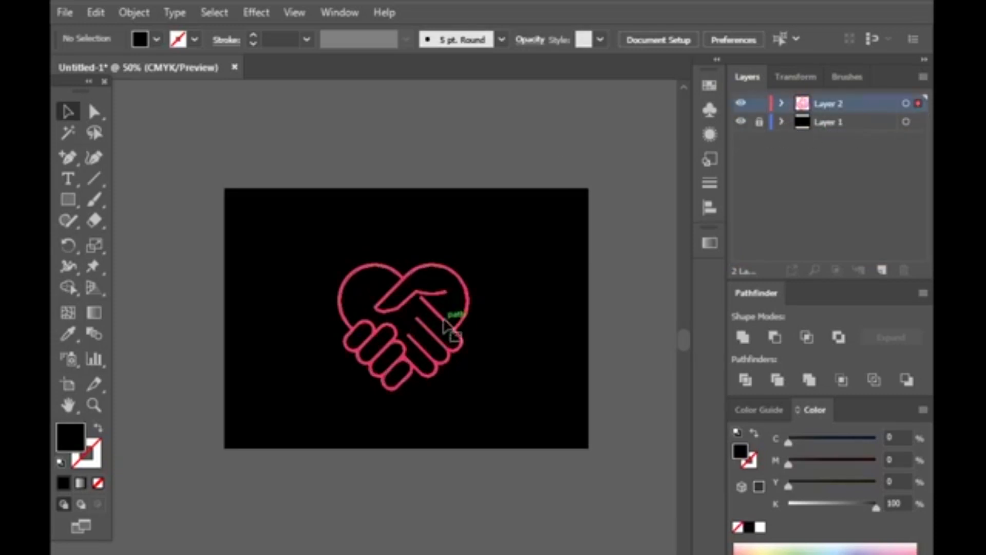
pyautogui.hotkey('ctrl', '+')
pyautogui.hotkey('ctrl', '+')
pyautogui.hotkey('ctrl', '+')
pyautogui.doubleClick(70, 437)
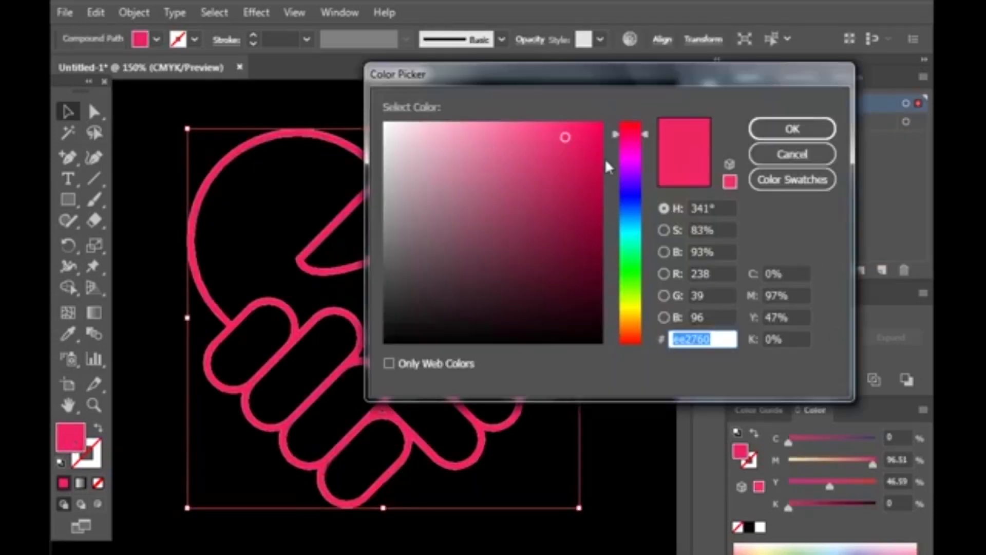
pyautogui.write('f4148a')
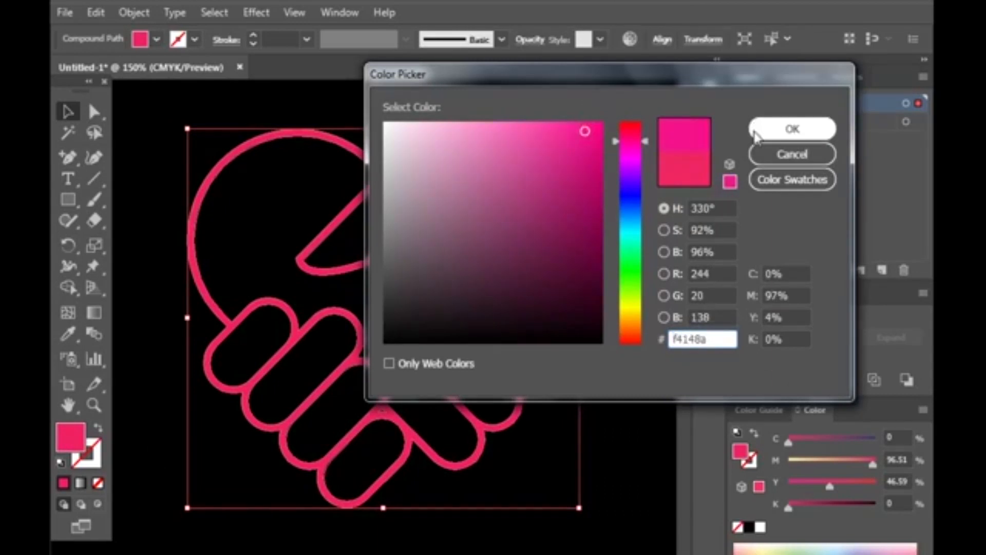
pyautogui.click(755, 132)
pyautogui.click(629, 200)
# - Offset the handshake logo's compound path outward by 1 px with miter joins
pyautogui.scroll(-4, 422, 284)
pyautogui.scroll(2, 390, 254)
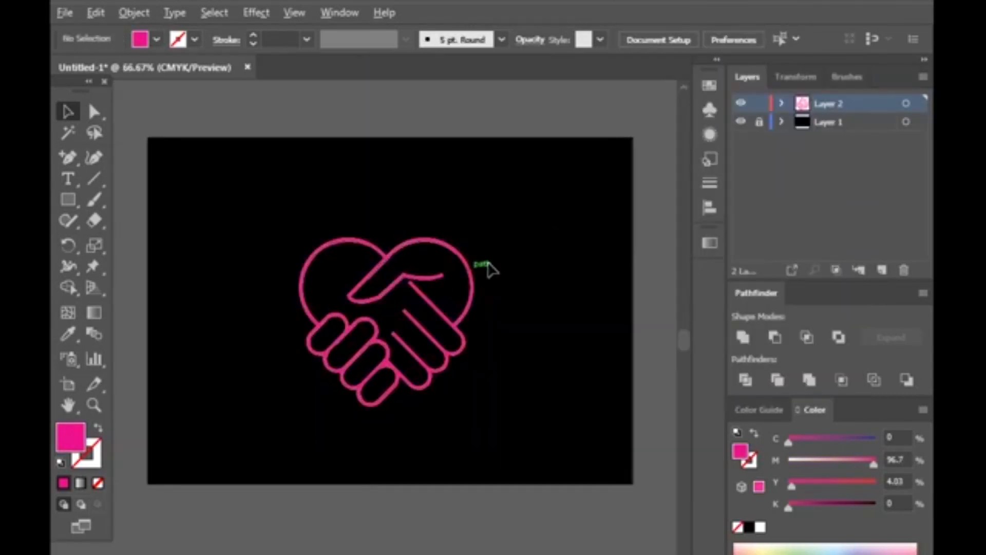
pyautogui.scroll(2, 372, 271)
pyautogui.click(388, 261)
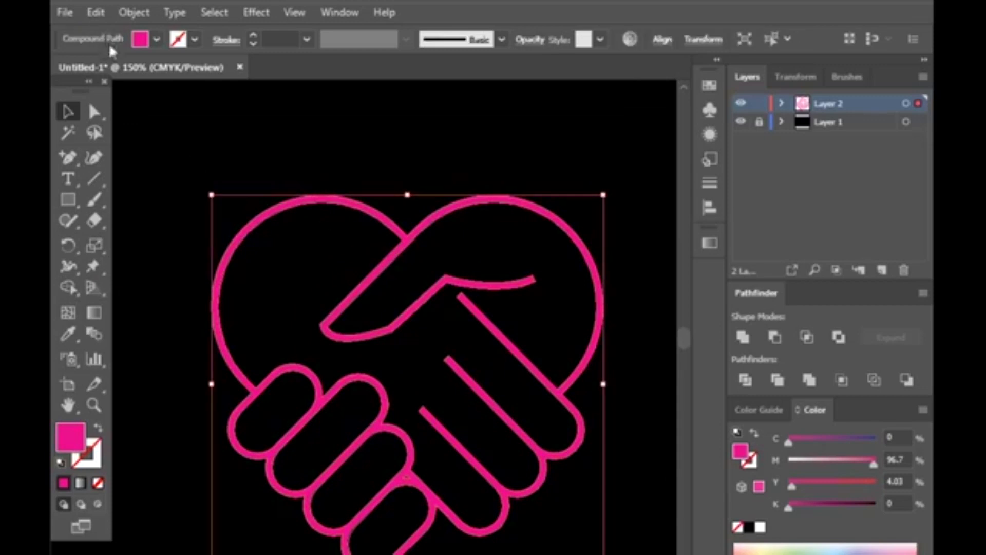
pyautogui.click(135, 13)
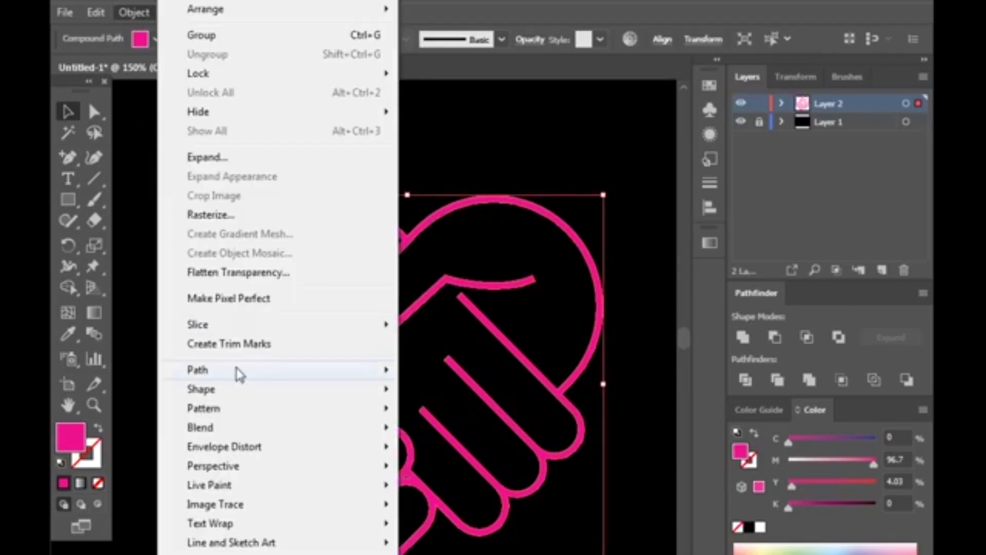
pyautogui.moveTo(241, 378)
pyautogui.click(482, 434)
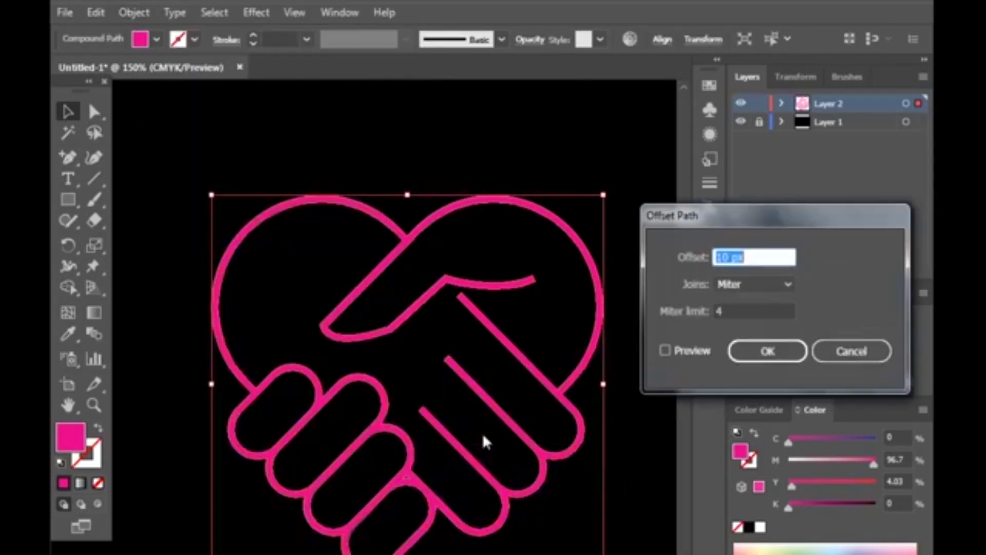
pyautogui.click(665, 350)
pyautogui.click(756, 255)
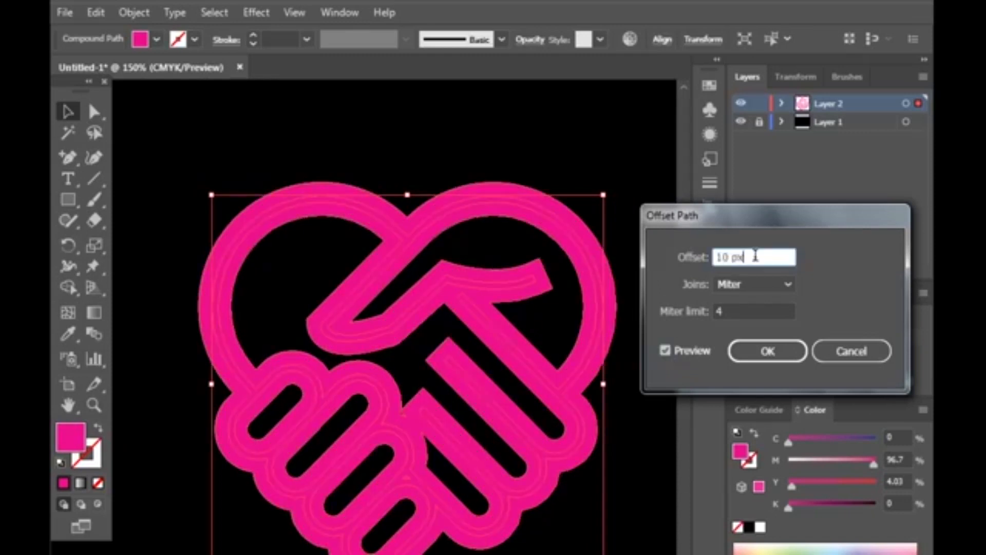
pyautogui.hotkey('ctrl', 'a')
pyautogui.write('-1')
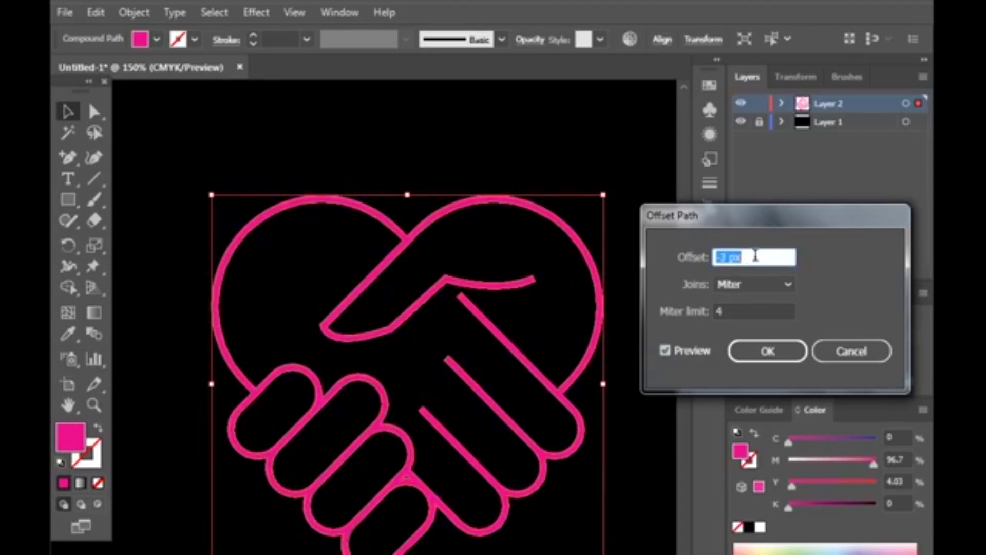
pyautogui.press('Up')
pyautogui.press('Up')
pyautogui.press('Up')
pyautogui.press('Up')
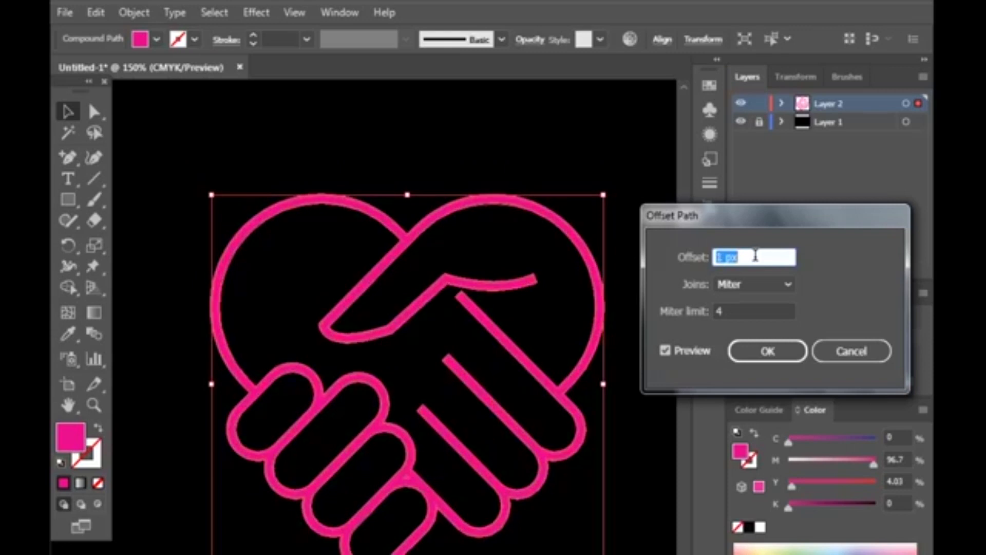
pyautogui.press('Down')
pyautogui.press('Down')
pyautogui.click(761, 352)
pyautogui.scroll(4, 420, 229)
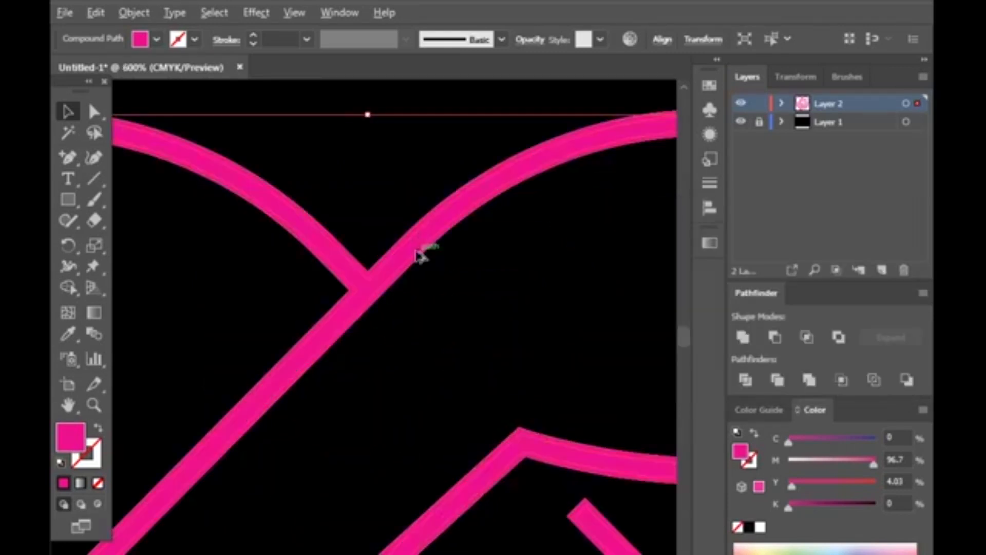
pyautogui.scroll(5, 388, 274)
pyautogui.scroll(-7, 385, 331)
pyautogui.click(403, 275)
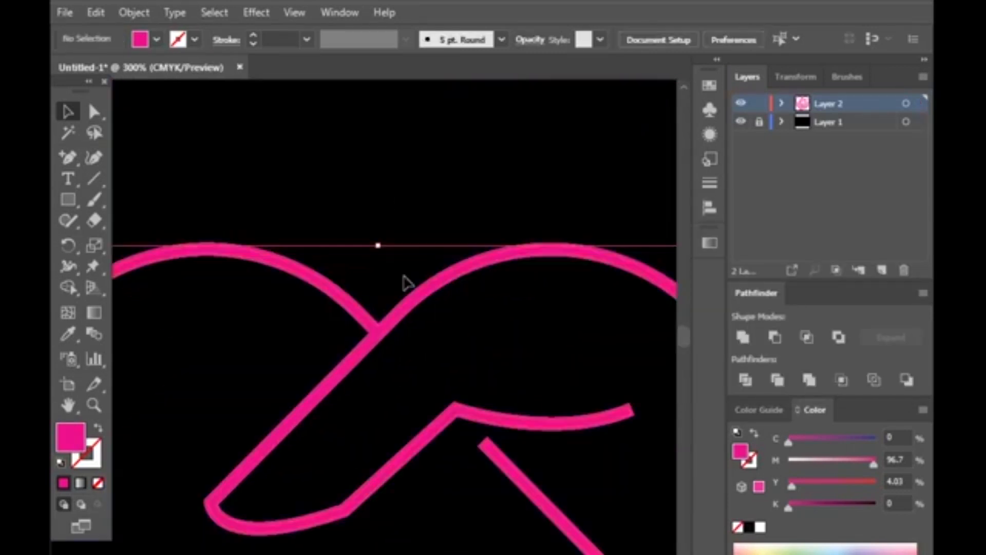
# - Offset the original logo path outward a second time by about 3 px, keeping miter joins
pyautogui.click(371, 335)
pyautogui.scroll(4, 371, 336)
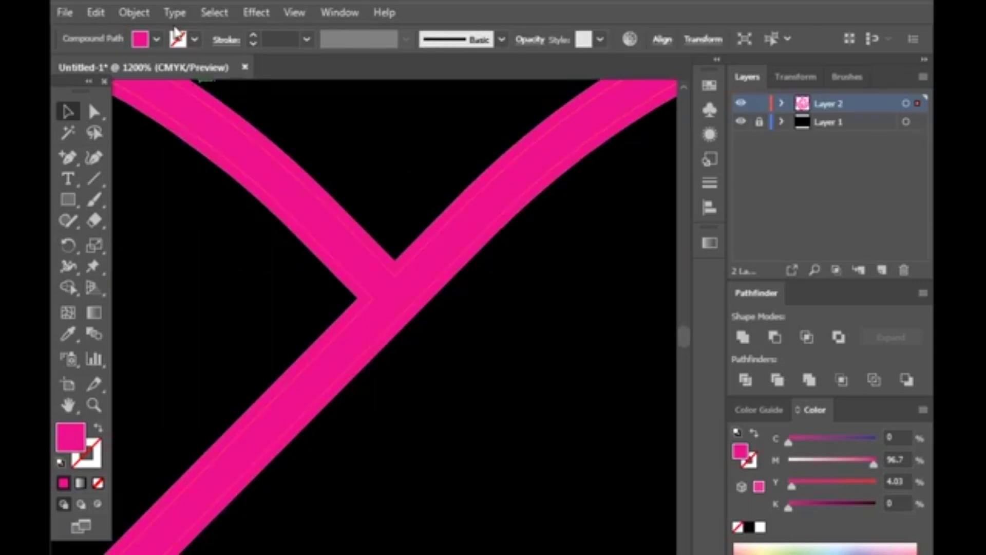
pyautogui.click(134, 12)
pyautogui.moveTo(197, 369)
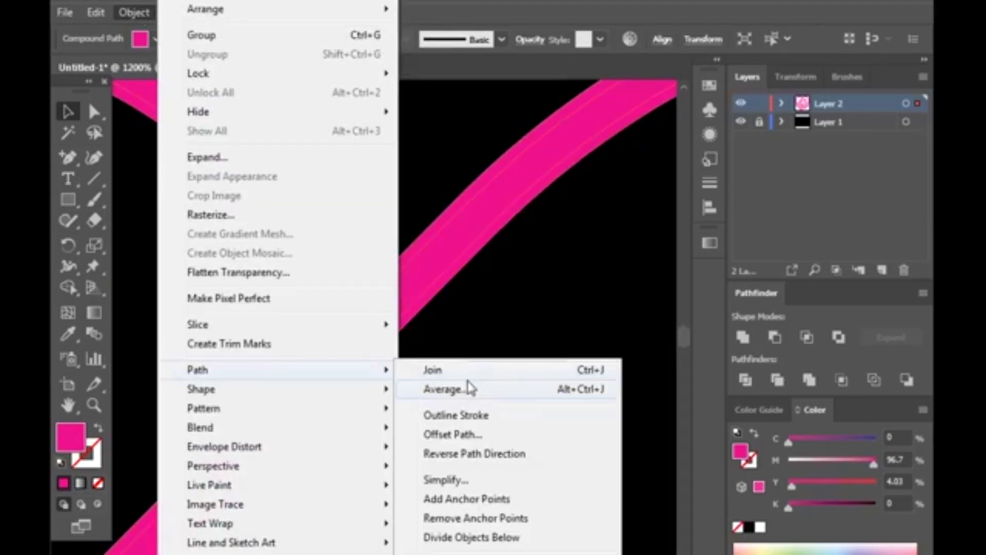
pyautogui.click(454, 431)
pyautogui.click(665, 351)
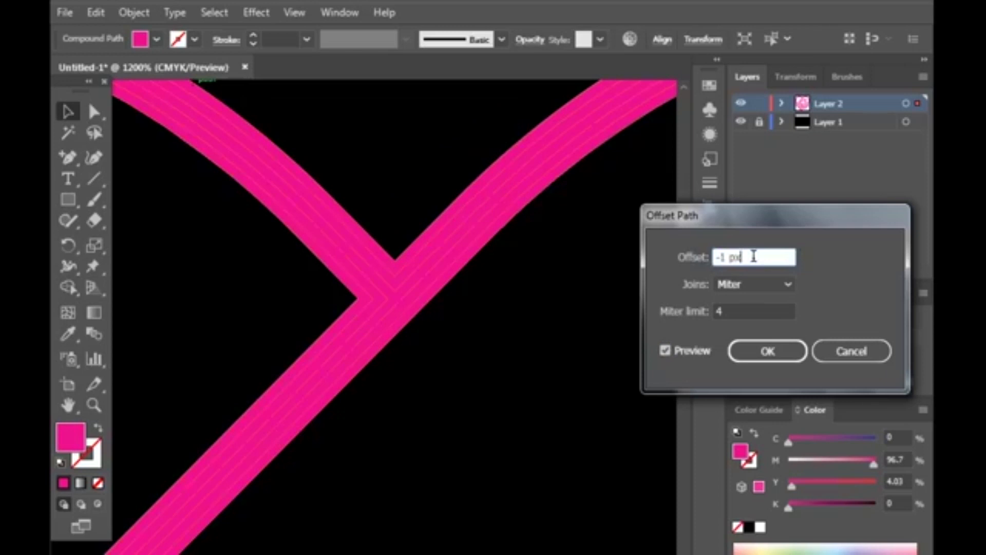
pyautogui.doubleClick(753, 257)
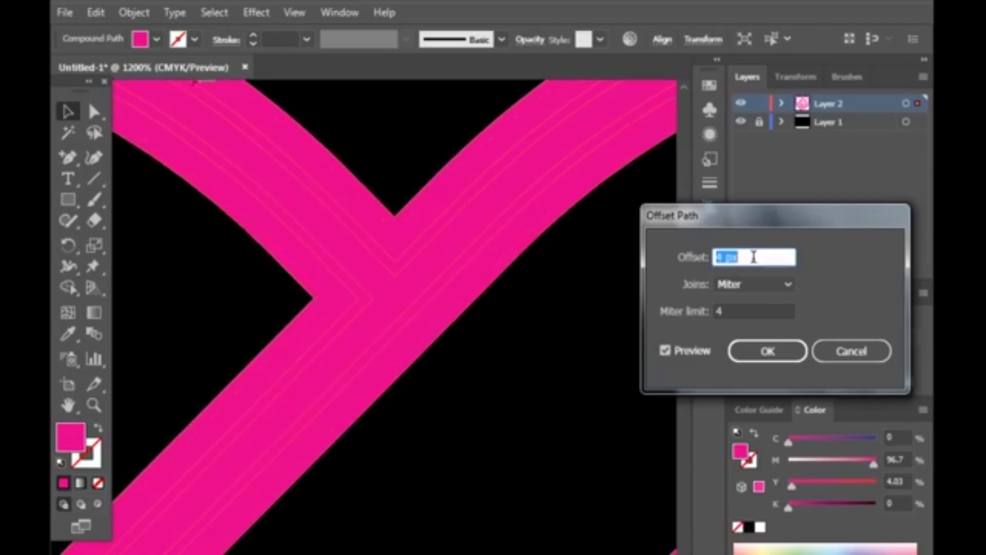
pyautogui.press('Down')
pyautogui.press('Down')
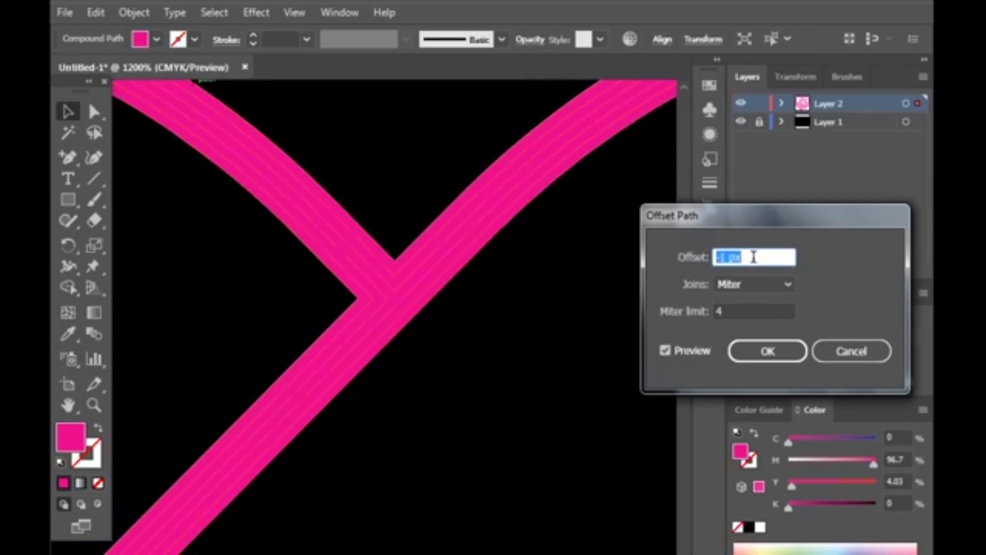
pyautogui.press('Up')
pyautogui.press('Up')
pyautogui.press('Up')
pyautogui.press('Up')
pyautogui.press('Down')
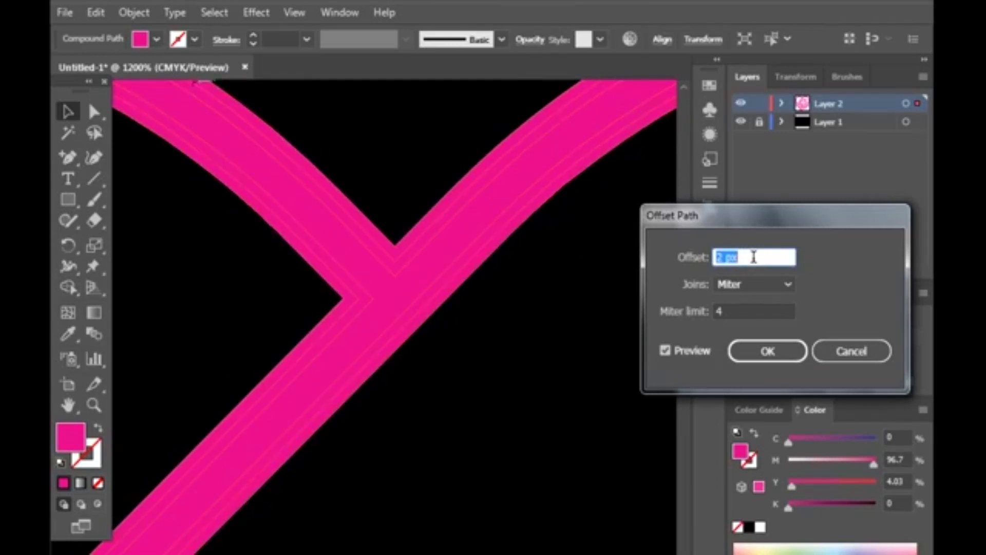
pyautogui.press('Return')
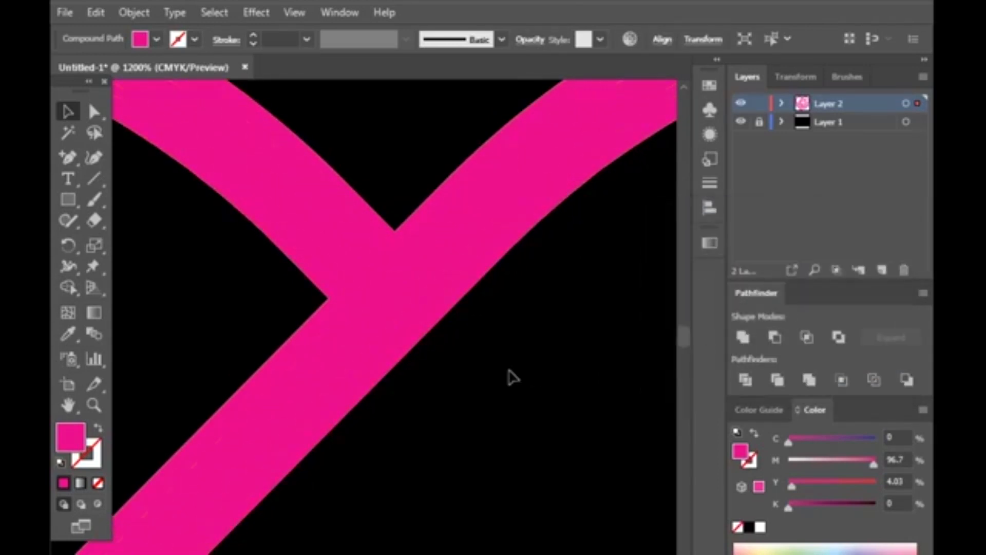
pyautogui.scroll(-5, 393, 283)
pyautogui.scroll(-3, 393, 282)
pyautogui.scroll(1, 426, 247)
pyautogui.moveTo(204, 159); pyautogui.dragTo(470, 385)
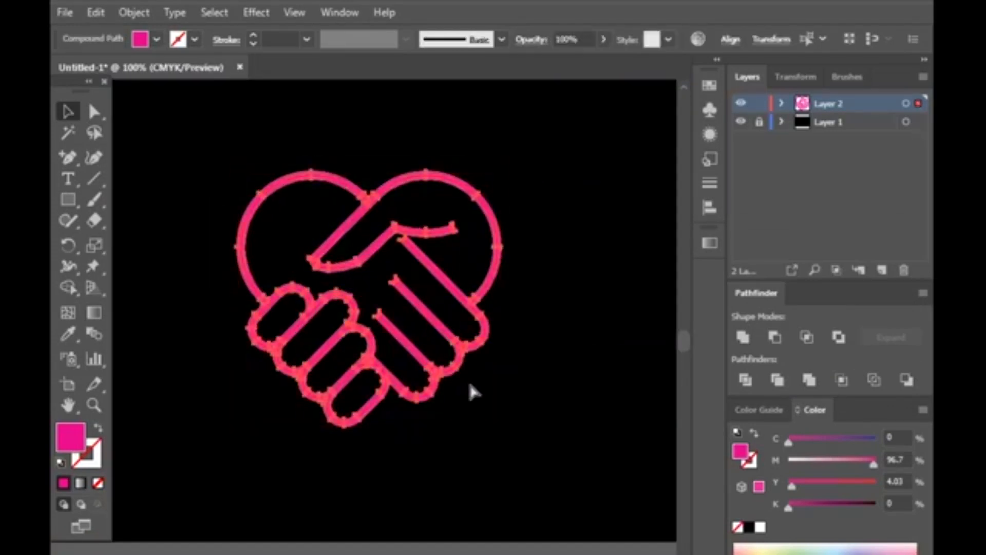
pyautogui.click(470, 387)
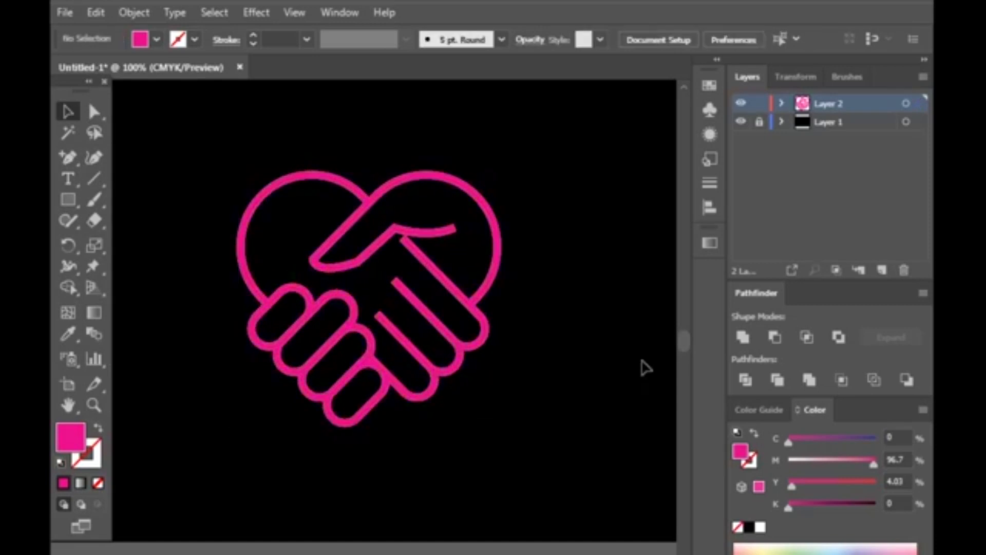
# - Fill the original inner logo path with a light pink tint from the Color Guide
pyautogui.scroll(4, 363, 195)
pyautogui.click(363, 198)
pyautogui.scroll(3, 363, 198)
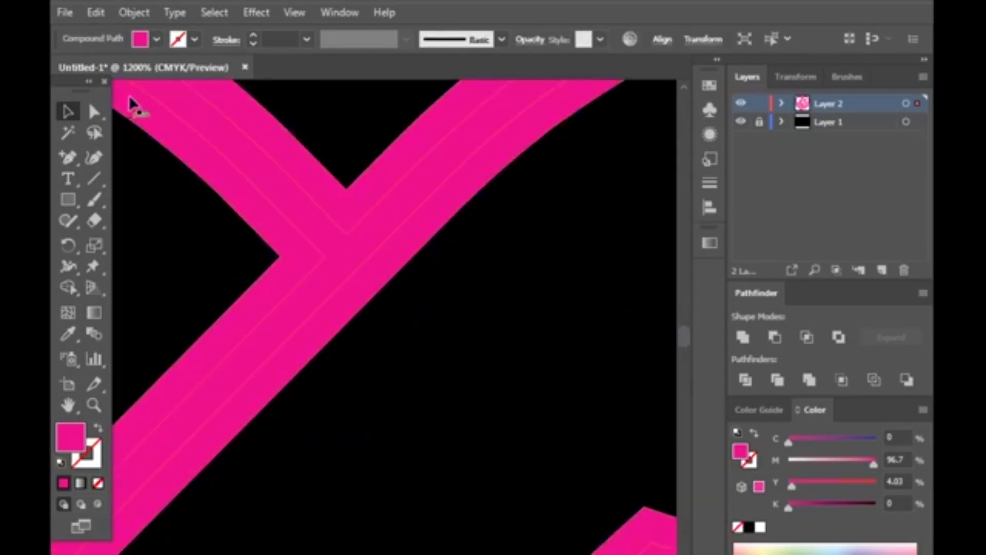
pyautogui.click(157, 39)
pyautogui.click(759, 409)
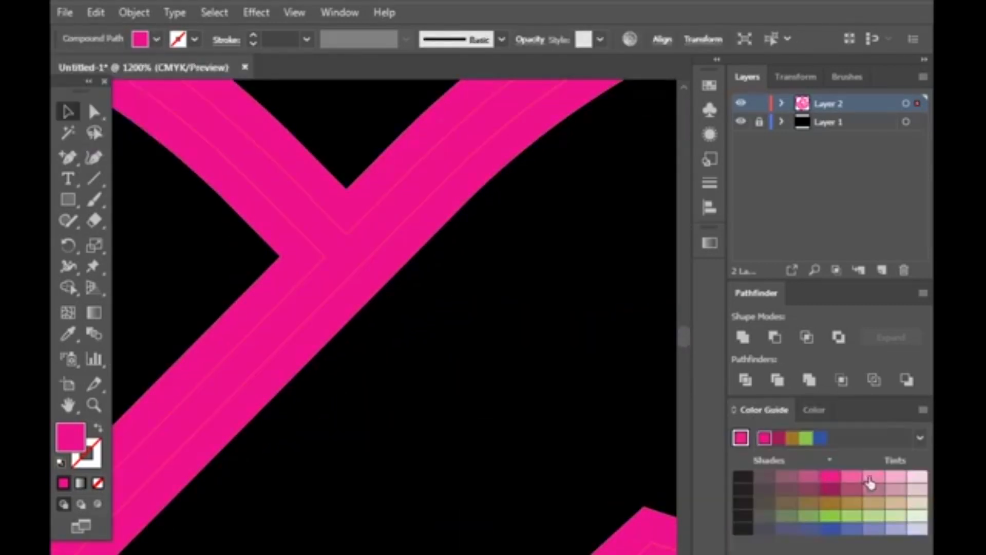
pyautogui.click(896, 477)
pyautogui.scroll(-4, 459, 396)
pyautogui.click(454, 398)
pyautogui.scroll(-3, 289, 352)
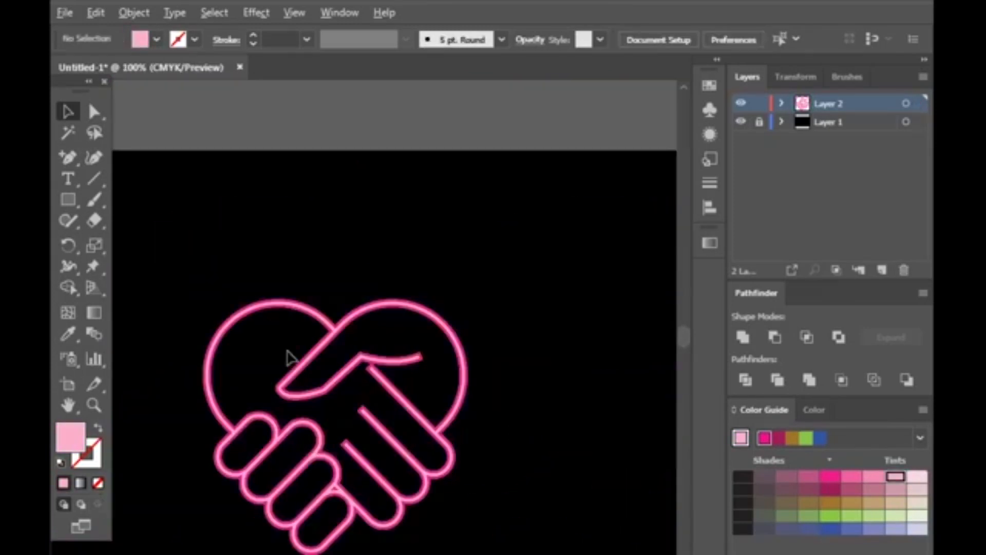
pyautogui.scroll(-1, 288, 355)
# - List the compound paths of Layer 2, then hide and lock the bottommost one
pyautogui.scroll(7, 340, 314)
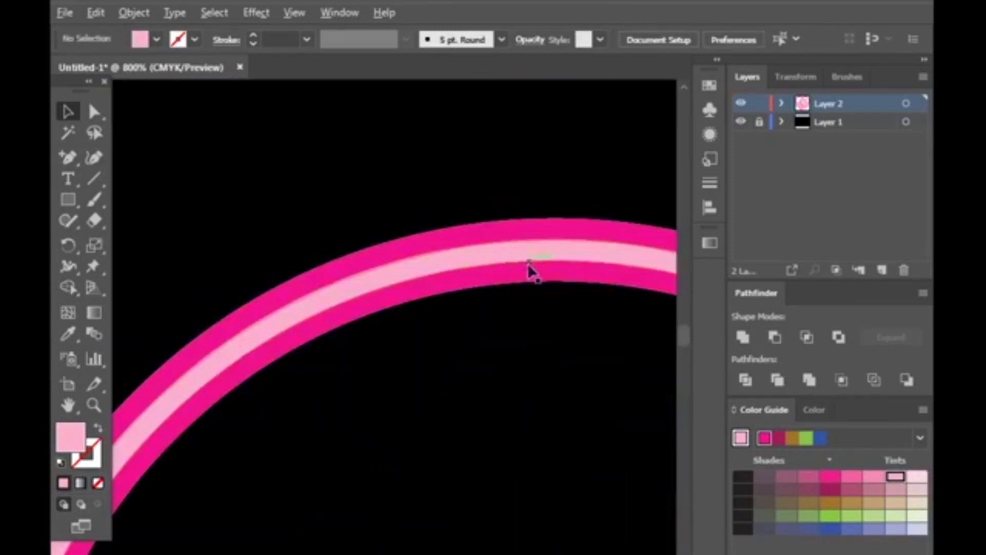
pyautogui.click(781, 103)
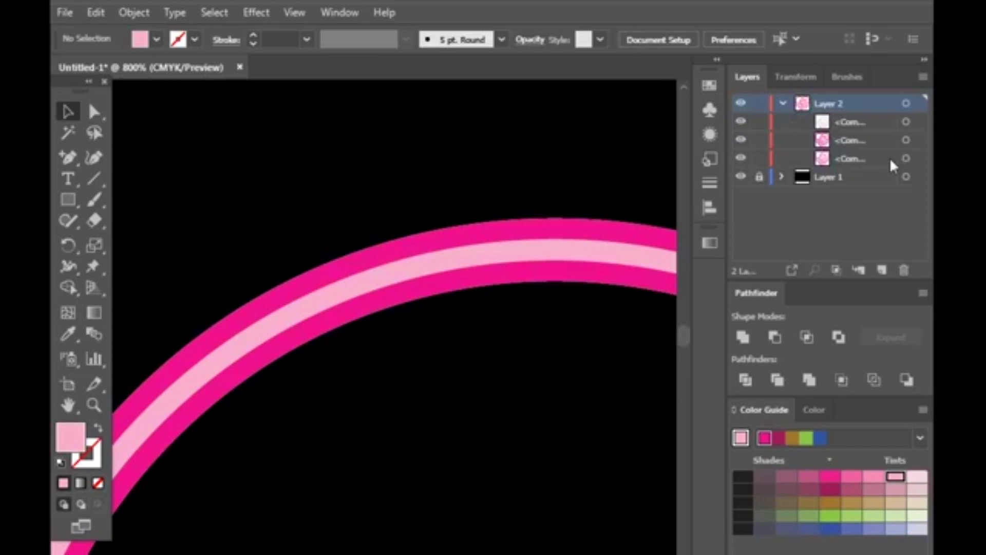
pyautogui.click(741, 158)
pyautogui.click(741, 141)
pyautogui.click(740, 122)
pyautogui.click(740, 123)
pyautogui.click(742, 141)
pyautogui.click(742, 140)
# - Apply a Gaussian Blur with a 3.8 pixel radius to the middle, bright pink compound path
pyautogui.click(501, 303)
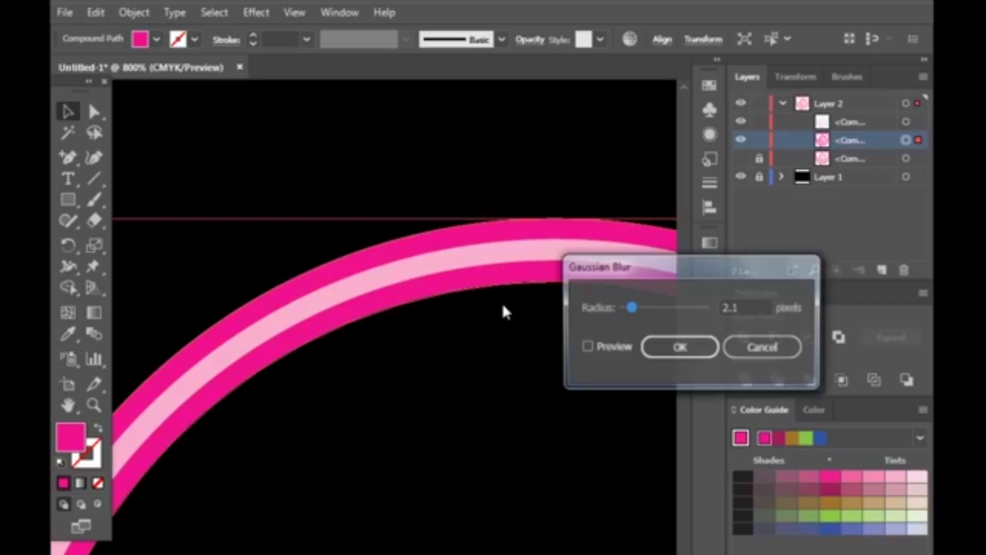
pyautogui.click(586, 348)
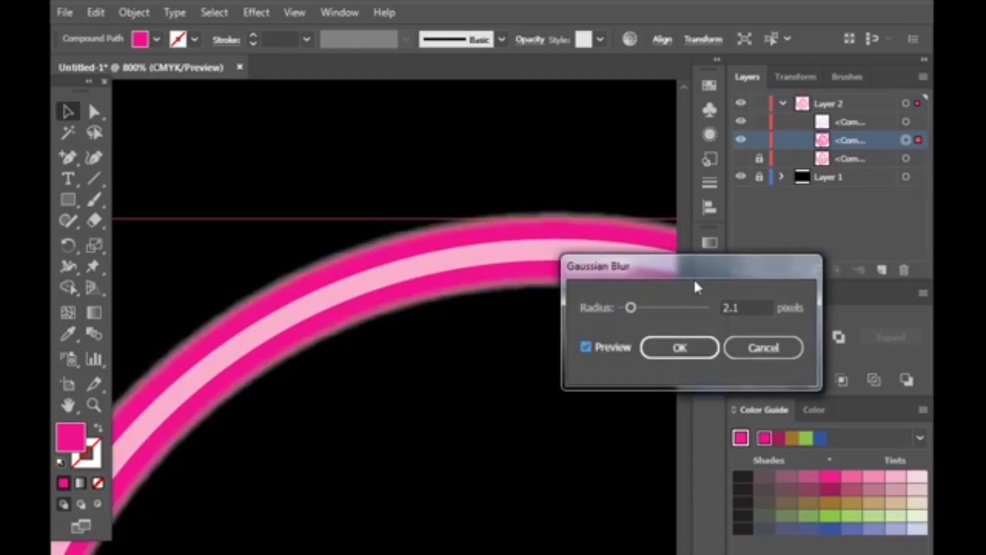
pyautogui.moveTo(631, 307)
pyautogui.mouseDown()
pyautogui.moveTo(655, 304)
pyautogui.moveTo(637, 307)
pyautogui.mouseUp()
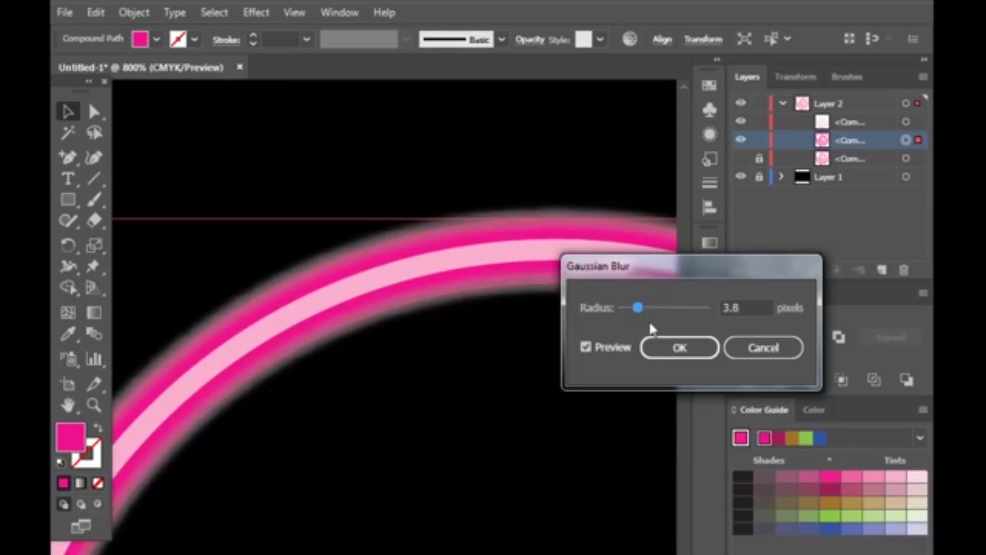
pyautogui.press('Return')
# - Apply a Gaussian Blur with a 3 pixel radius to the topmost, light pink compound path
pyautogui.click(906, 122)
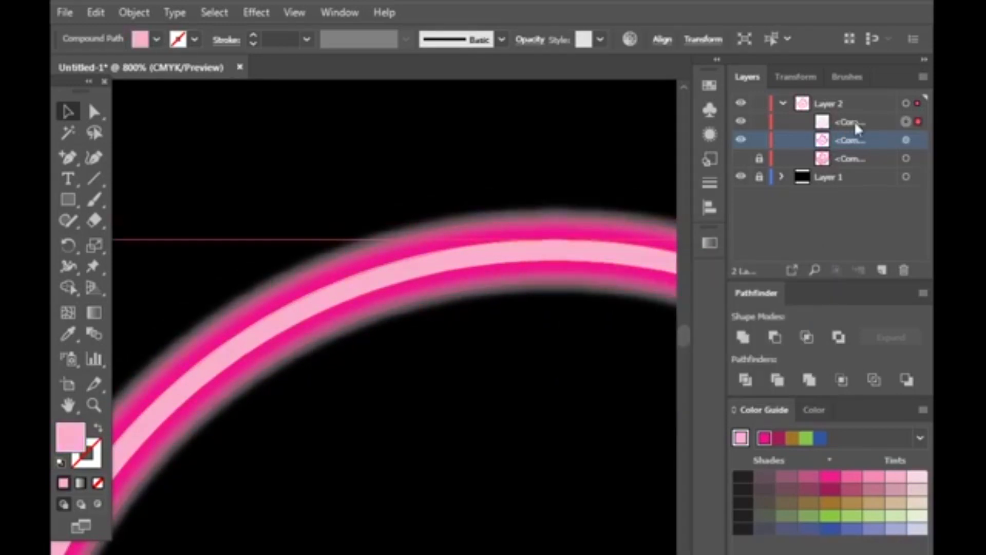
pyautogui.click(855, 121)
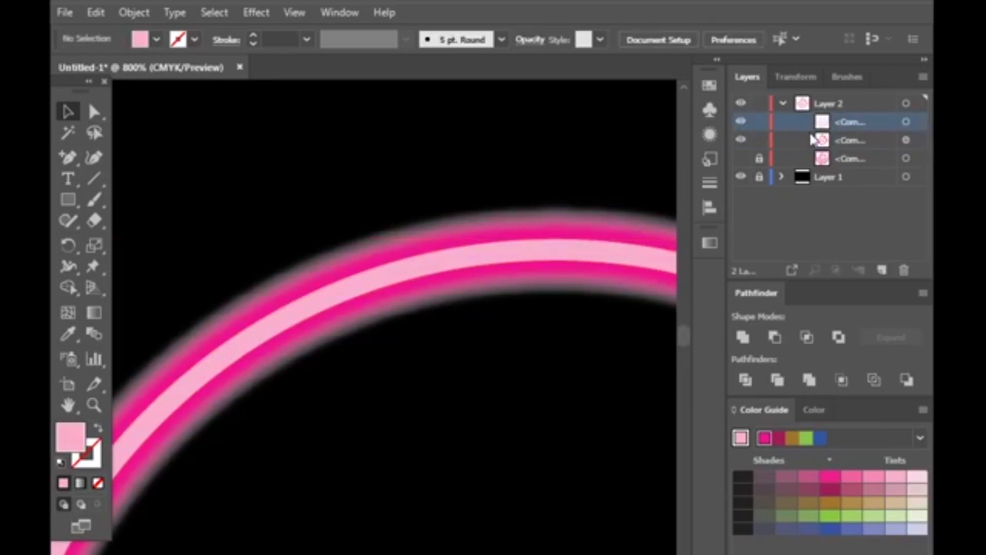
pyautogui.click(906, 122)
pyautogui.click(256, 13)
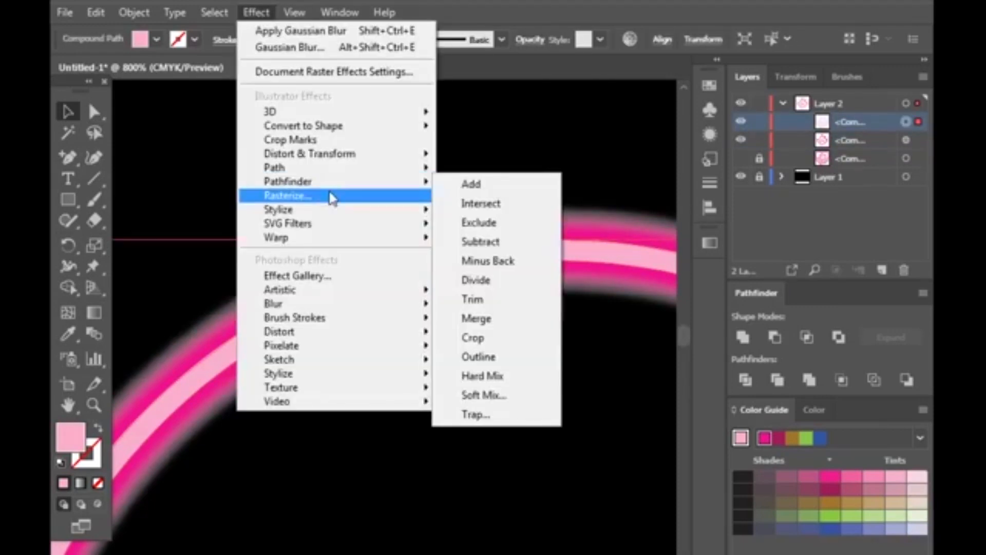
pyautogui.moveTo(329, 304)
pyautogui.click(527, 309)
pyautogui.click(583, 348)
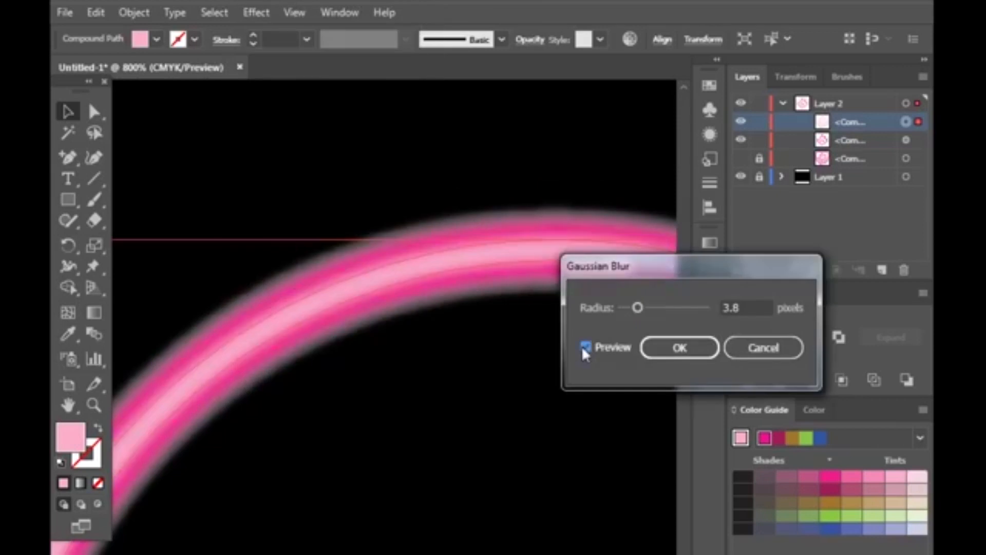
pyautogui.moveTo(635, 310); pyautogui.dragTo(635, 307)
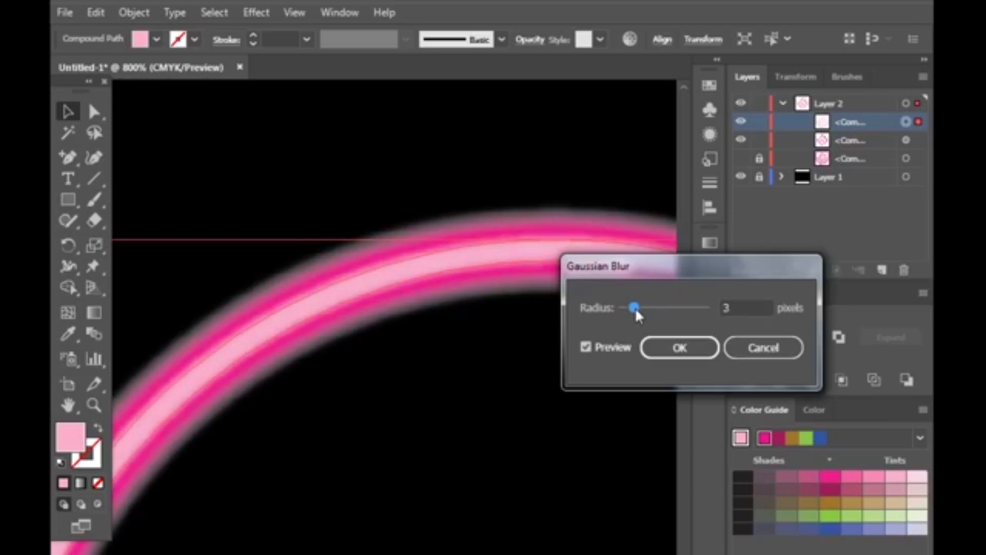
pyautogui.press('Return')
pyautogui.click(491, 376)
pyautogui.scroll(-9, 496, 383)
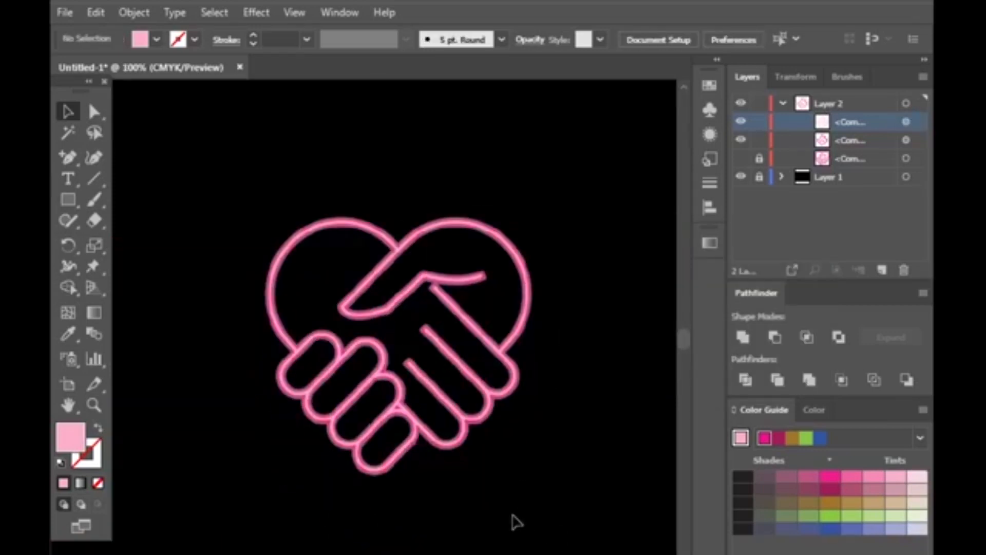
# - Make the hidden bottommost compound path of Layer 2 visible again and unlock it
pyautogui.scroll(-3, 513, 519)
pyautogui.scroll(1, 394, 410)
pyautogui.scroll(7, 348, 280)
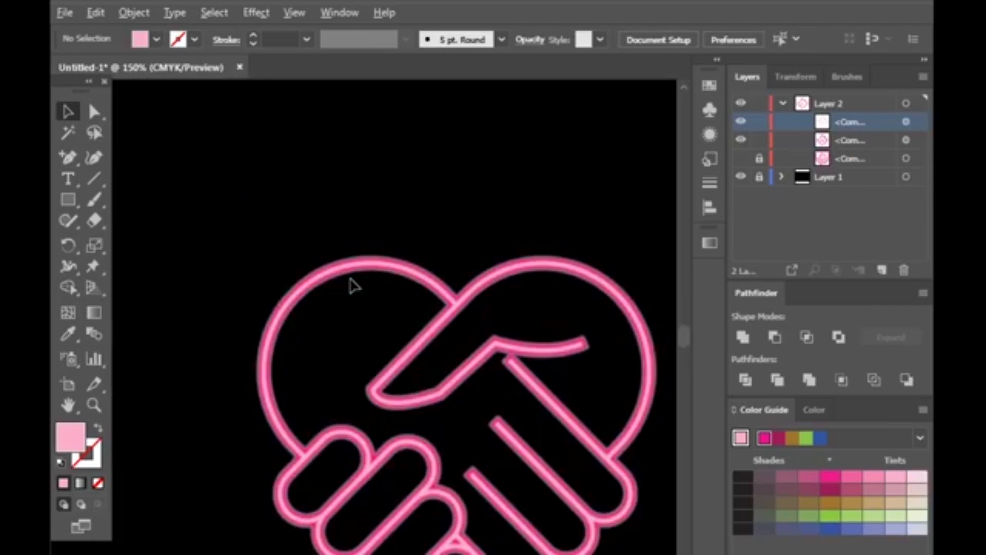
pyautogui.scroll(4, 343, 264)
pyautogui.scroll(2, 341, 262)
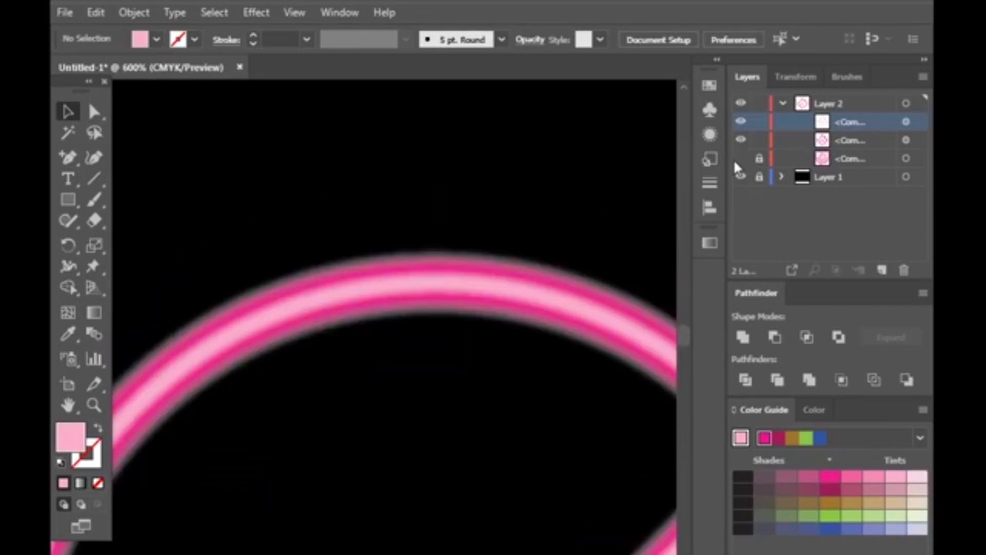
pyautogui.click(760, 160)
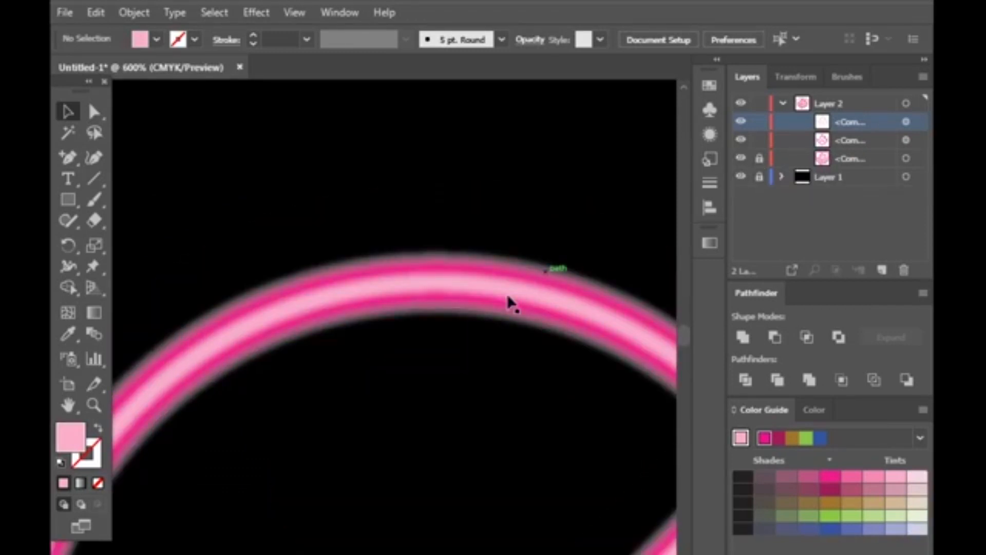
pyautogui.scroll(-3, 414, 365)
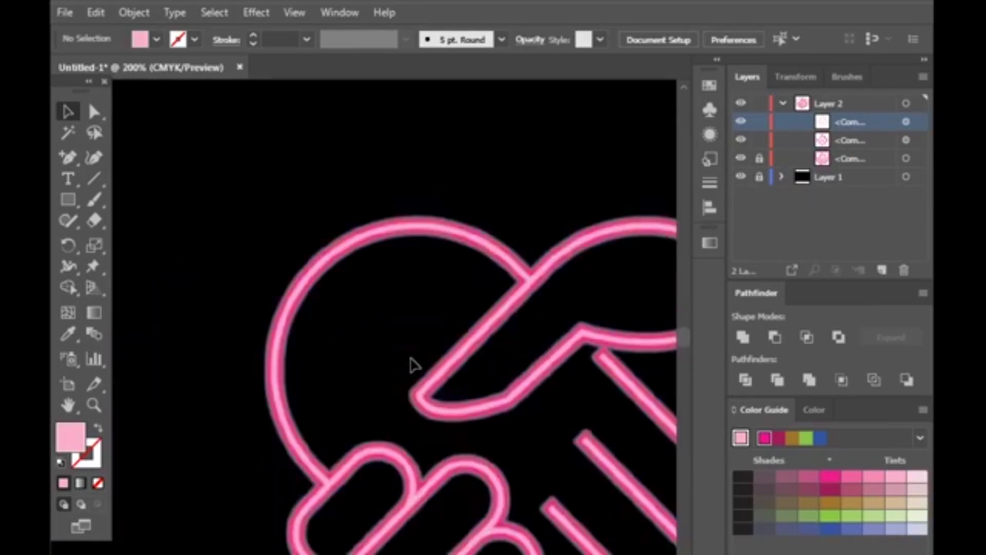
pyautogui.click(759, 159)
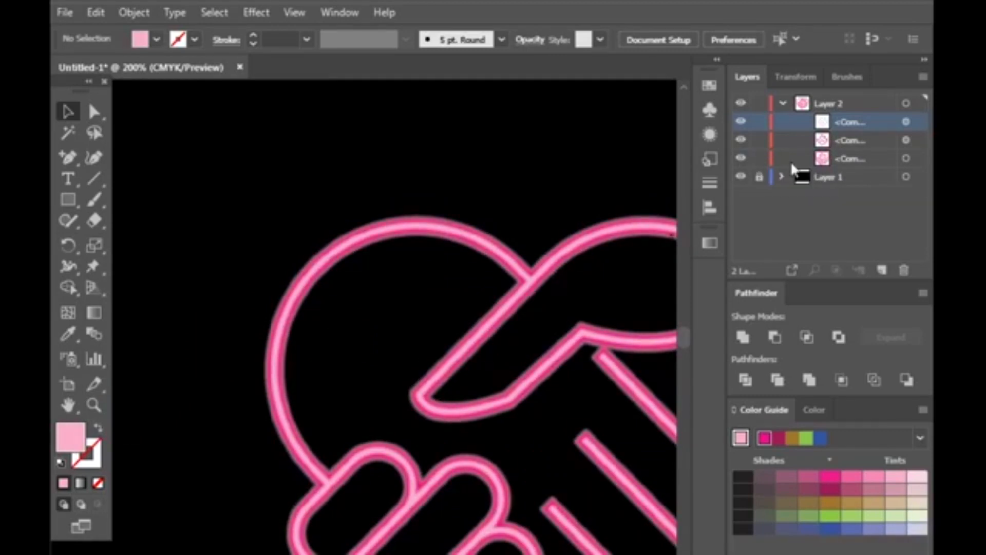
# - Delete the bottommost, unblurred compound path from Layer 2
pyautogui.click(904, 161)
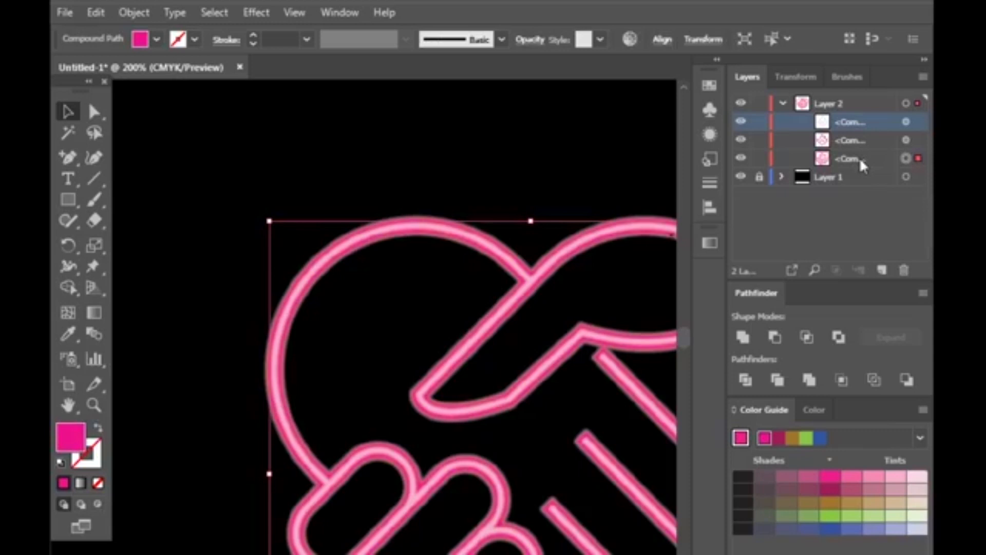
pyautogui.click(740, 159)
pyautogui.click(853, 159)
pyautogui.click(758, 159)
pyautogui.click(740, 157)
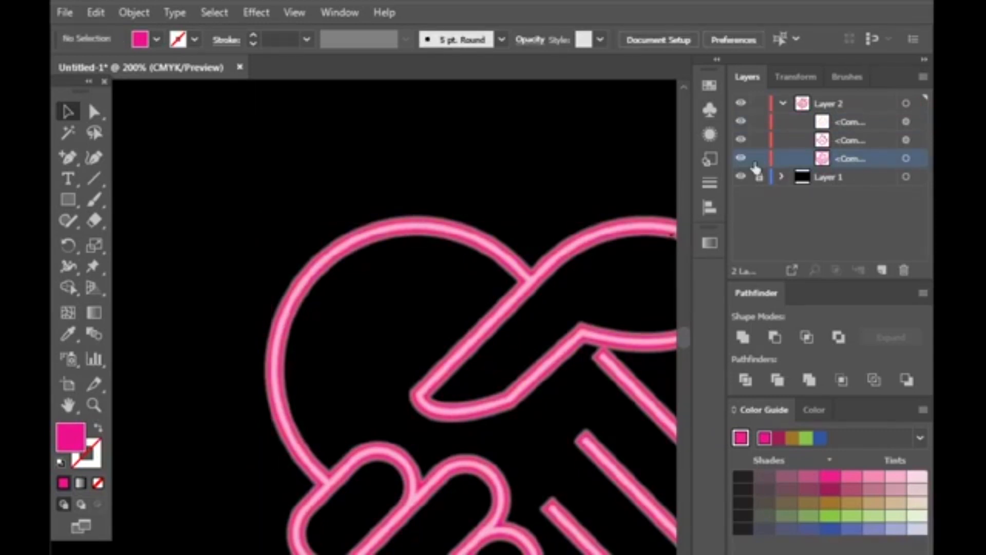
pyautogui.click(759, 159)
pyautogui.click(852, 158)
pyautogui.press('Delete')
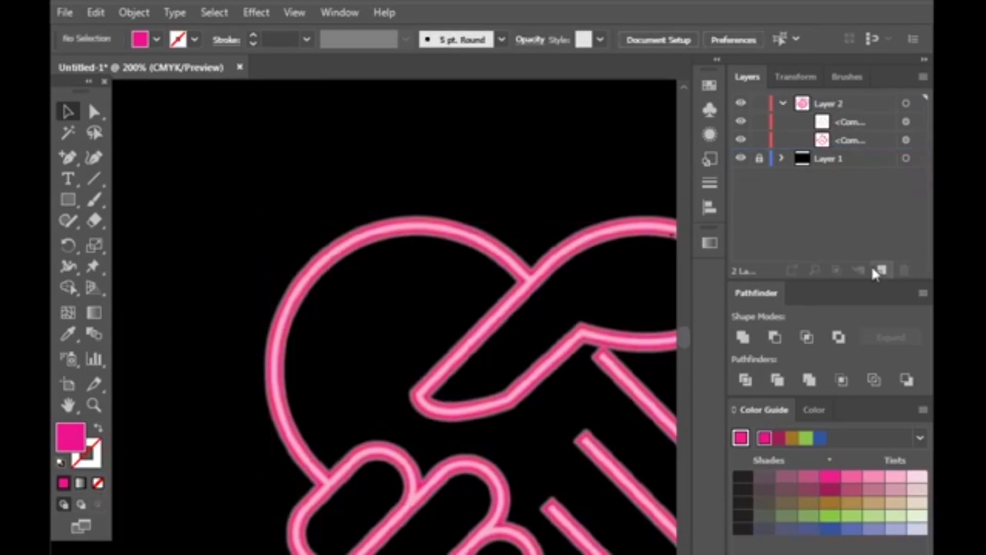
# - Duplicate the blurred bright pink compound path in place within Layer 2
pyautogui.click(907, 141)
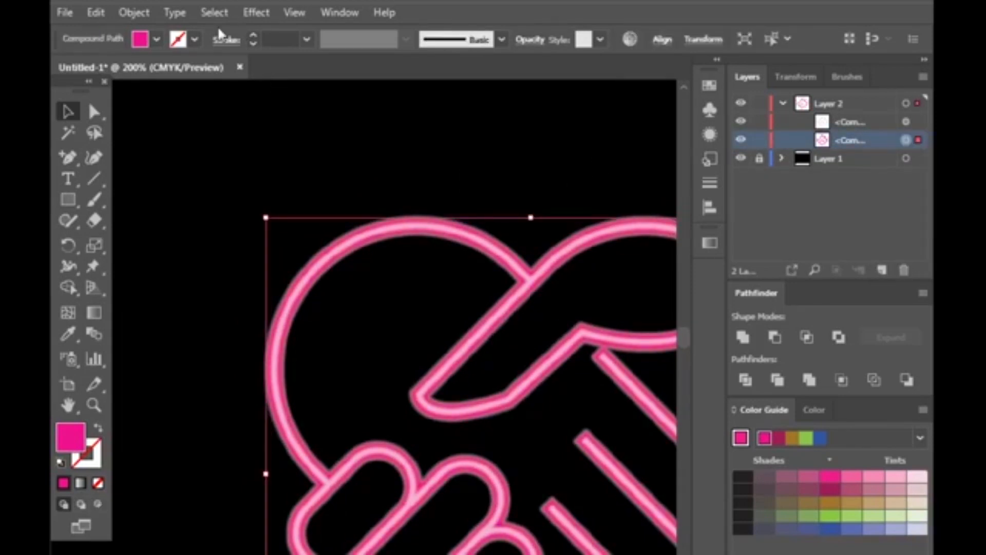
pyautogui.click(141, 14)
pyautogui.click(95, 12)
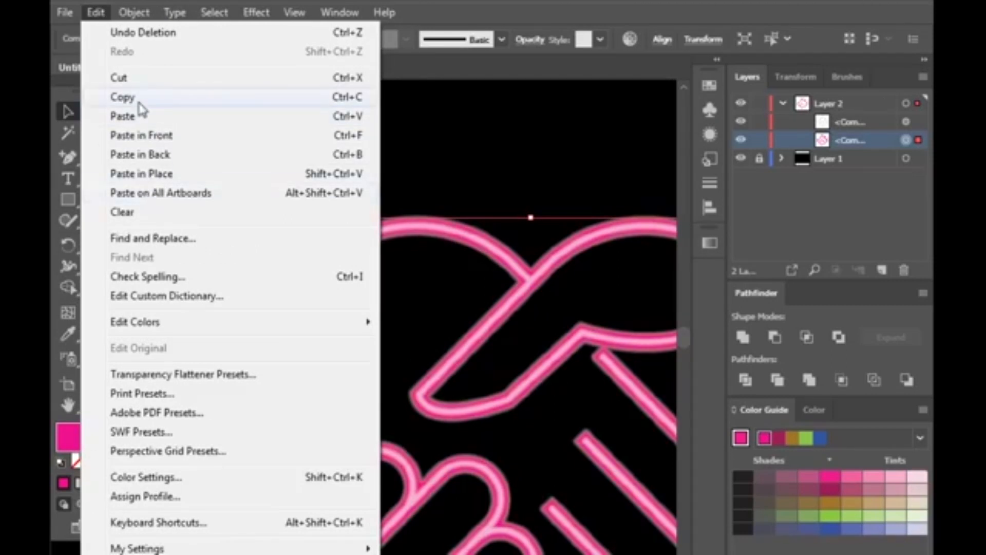
pyautogui.click(138, 102)
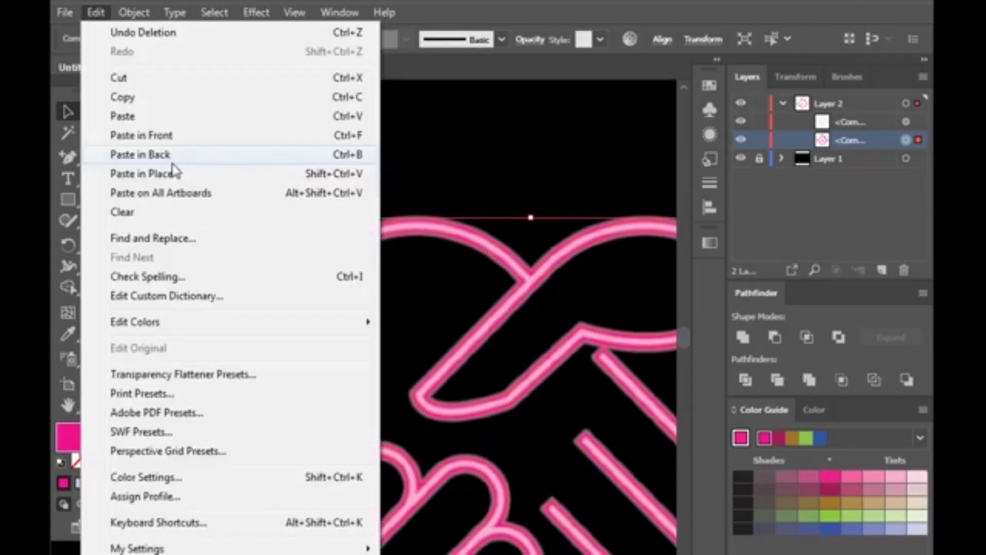
pyautogui.click(175, 173)
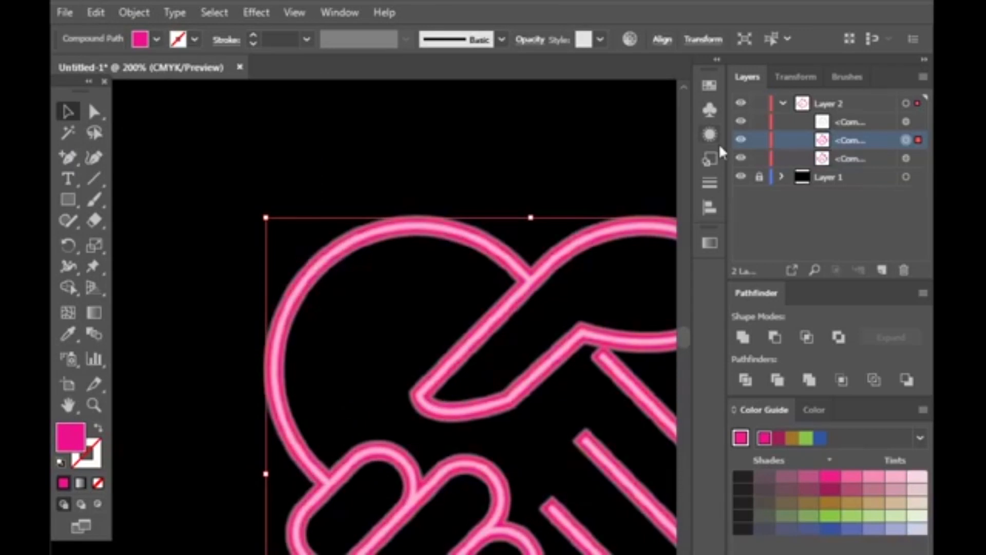
# - Increase the Gaussian Blur radius on the bottommost bright pink copy to widen the outer glow
pyautogui.click(711, 135)
pyautogui.click(560, 171)
pyautogui.moveTo(637, 307); pyautogui.dragTo(663, 307)
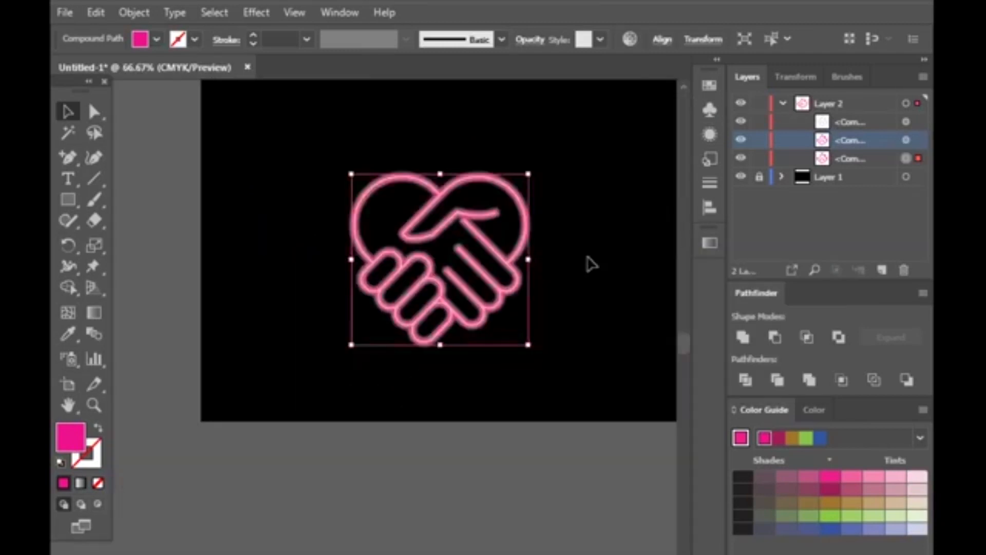
# - Deselect the artwork and examine the neon glow on the whole artboard and up close
pyautogui.hotkey('ctrl', '-')
pyautogui.click(458, 398)
pyautogui.scroll(2, 572, 396)
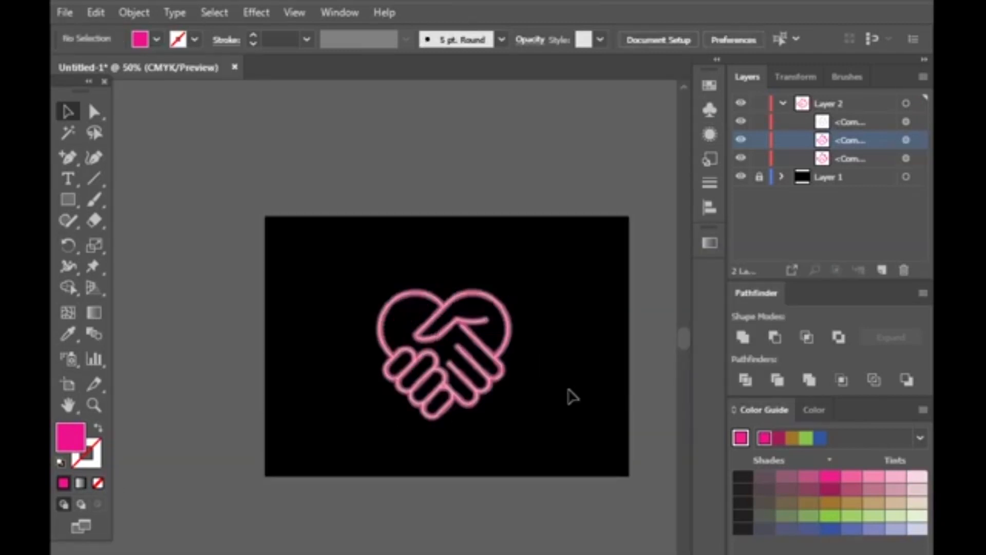
pyautogui.scroll(3, 420, 485)
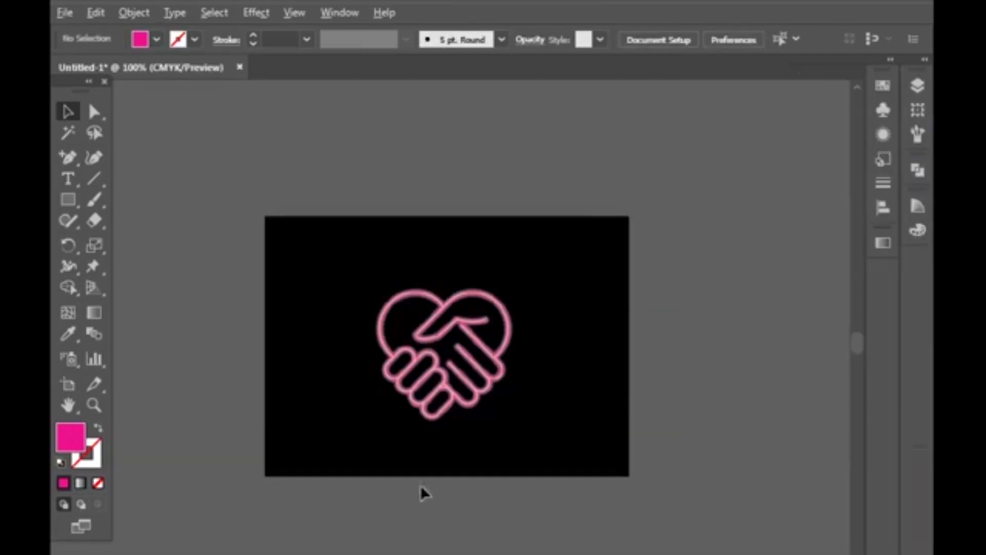
pyautogui.scroll(5, 492, 477)
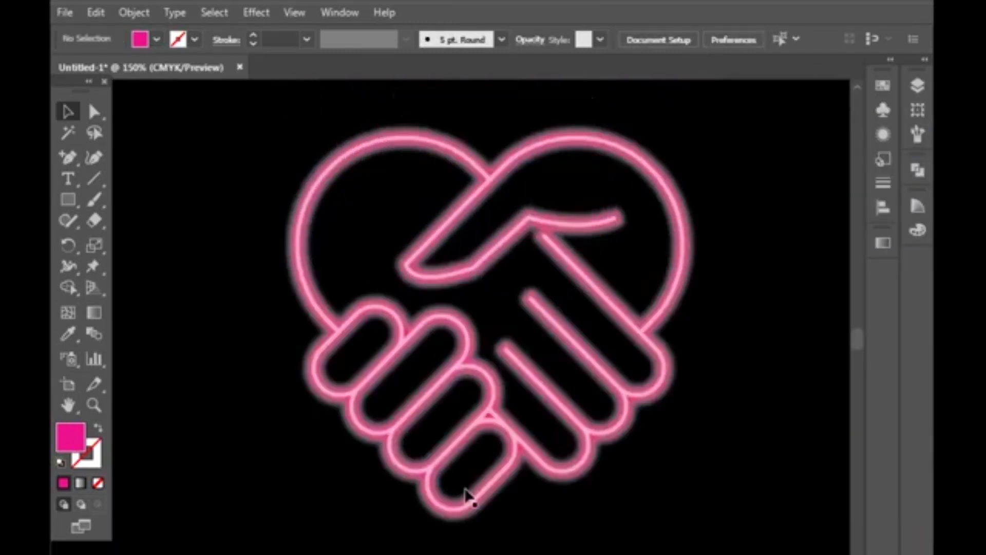